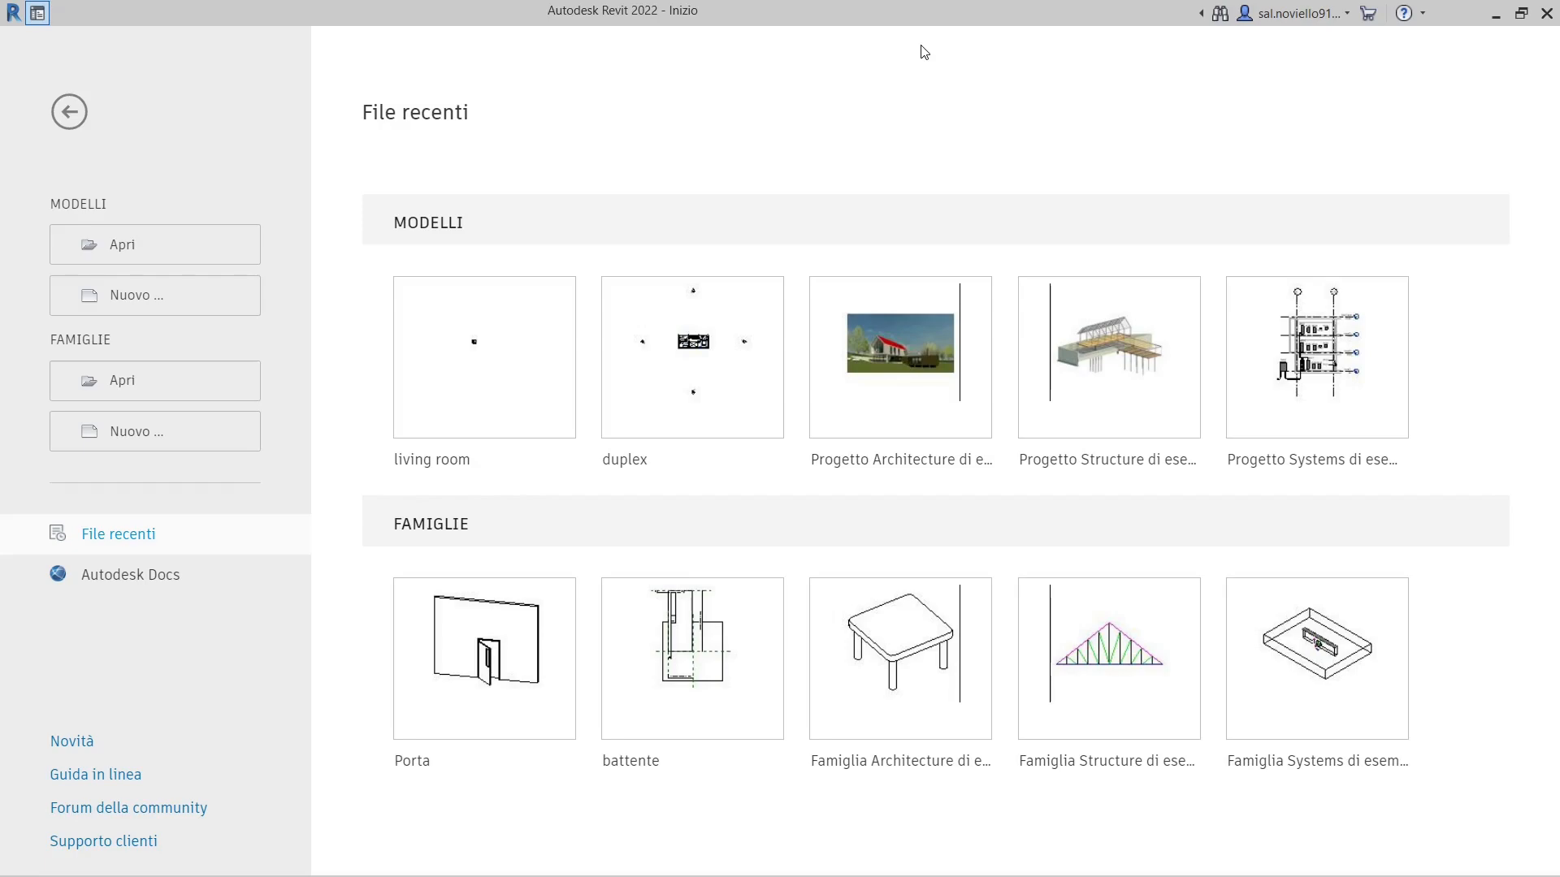
- Create a new project from a model template chosen in the template list
click(1496, 14)
click(138, 301)
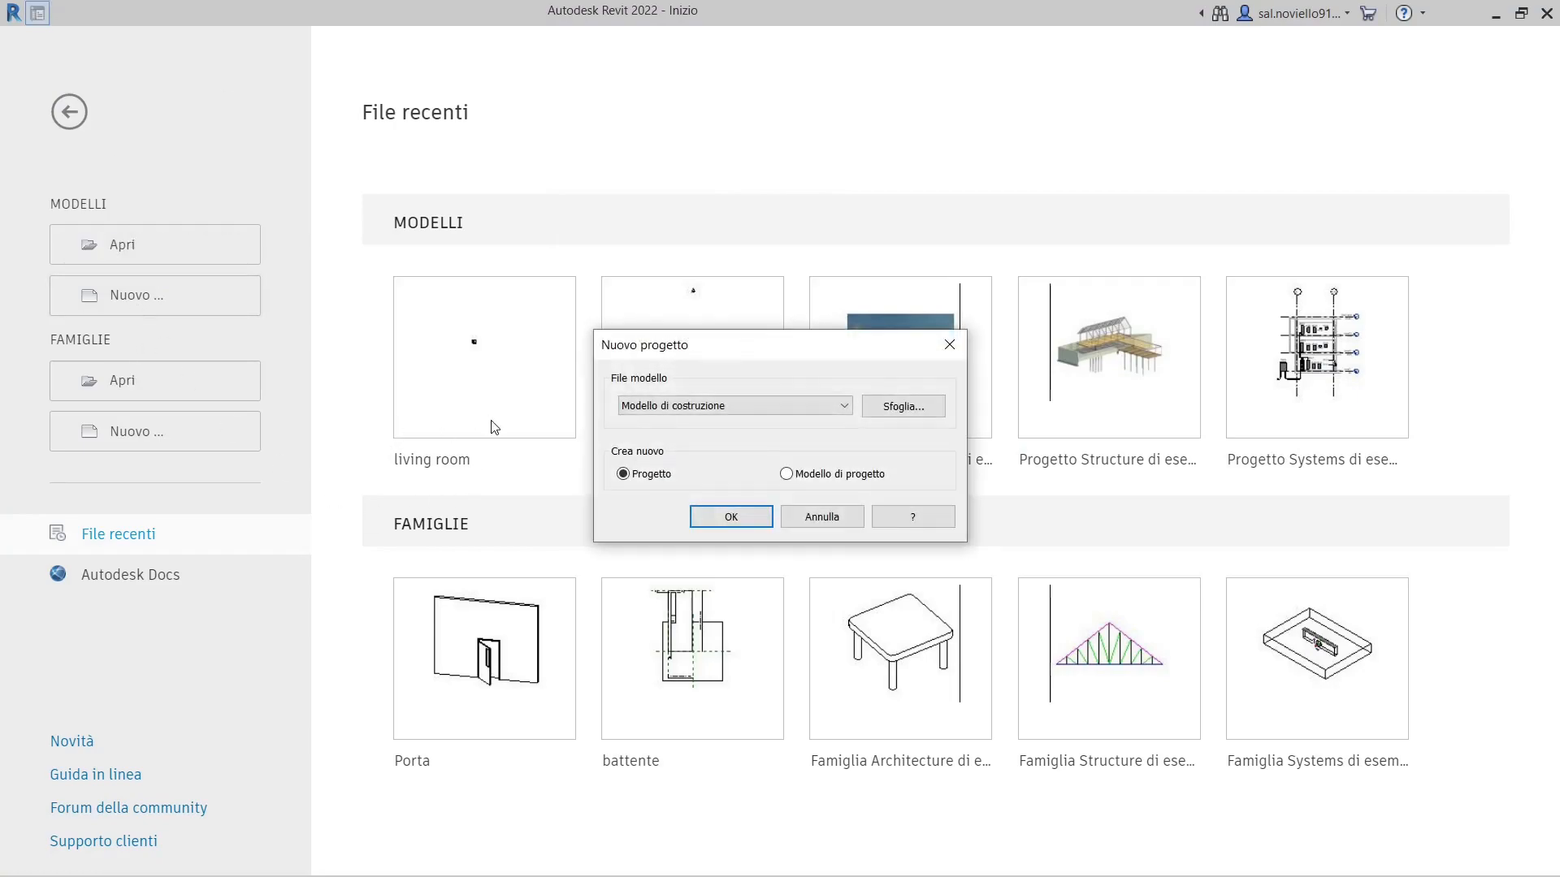
click(714, 406)
click(682, 441)
click(723, 519)
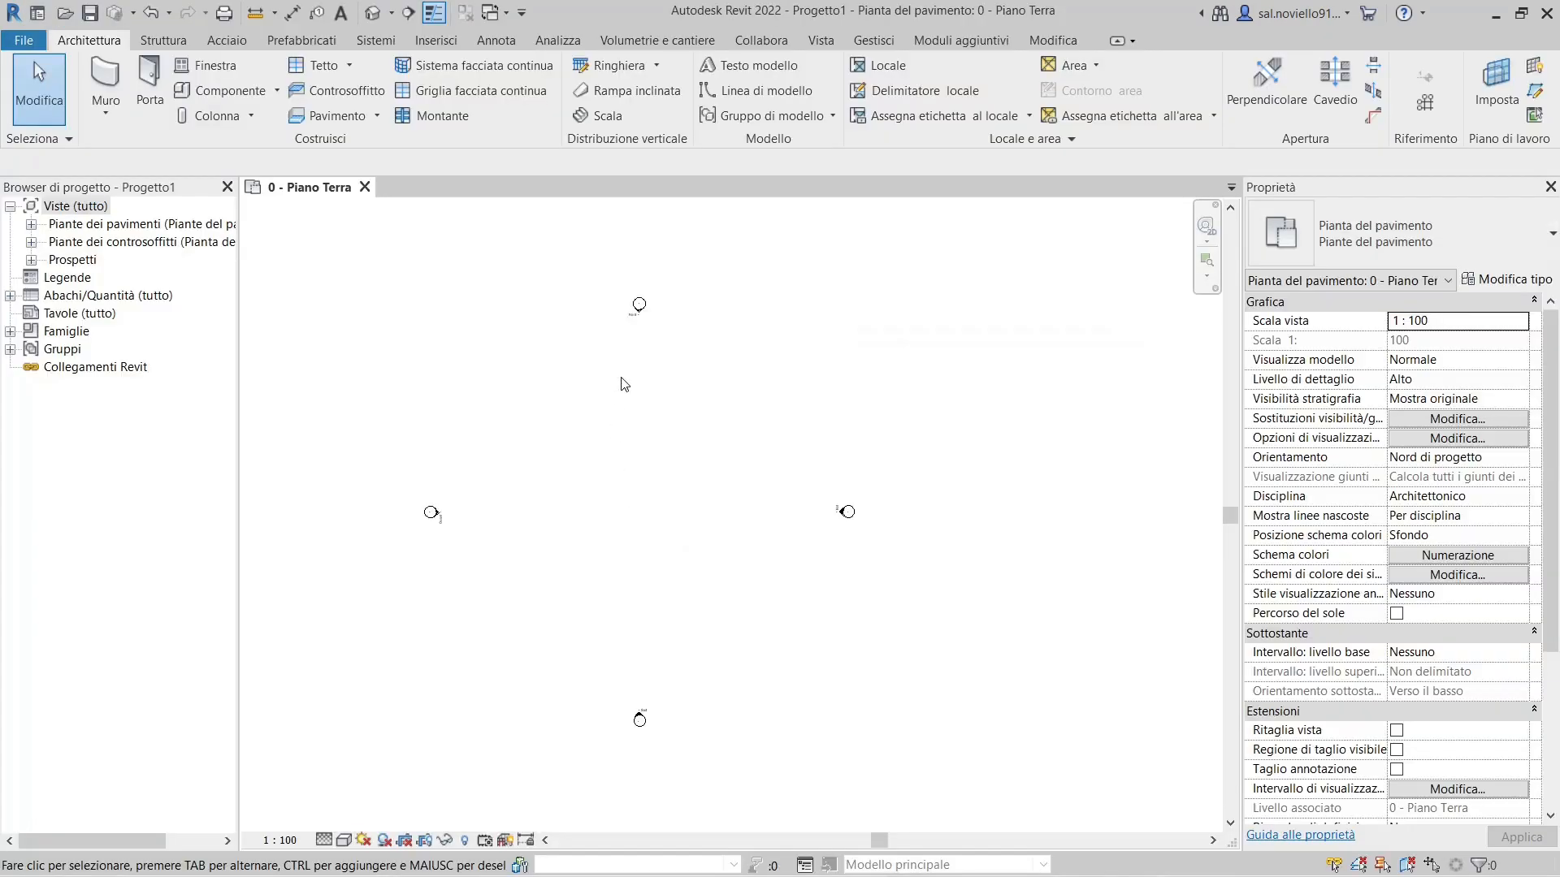
- Draw two chained architectural walls on the ground floor plan, a horizontal 10 m wall followed by a vertical 10 m wall going down
scroll(623, 383, up, 2)
click(105, 106)
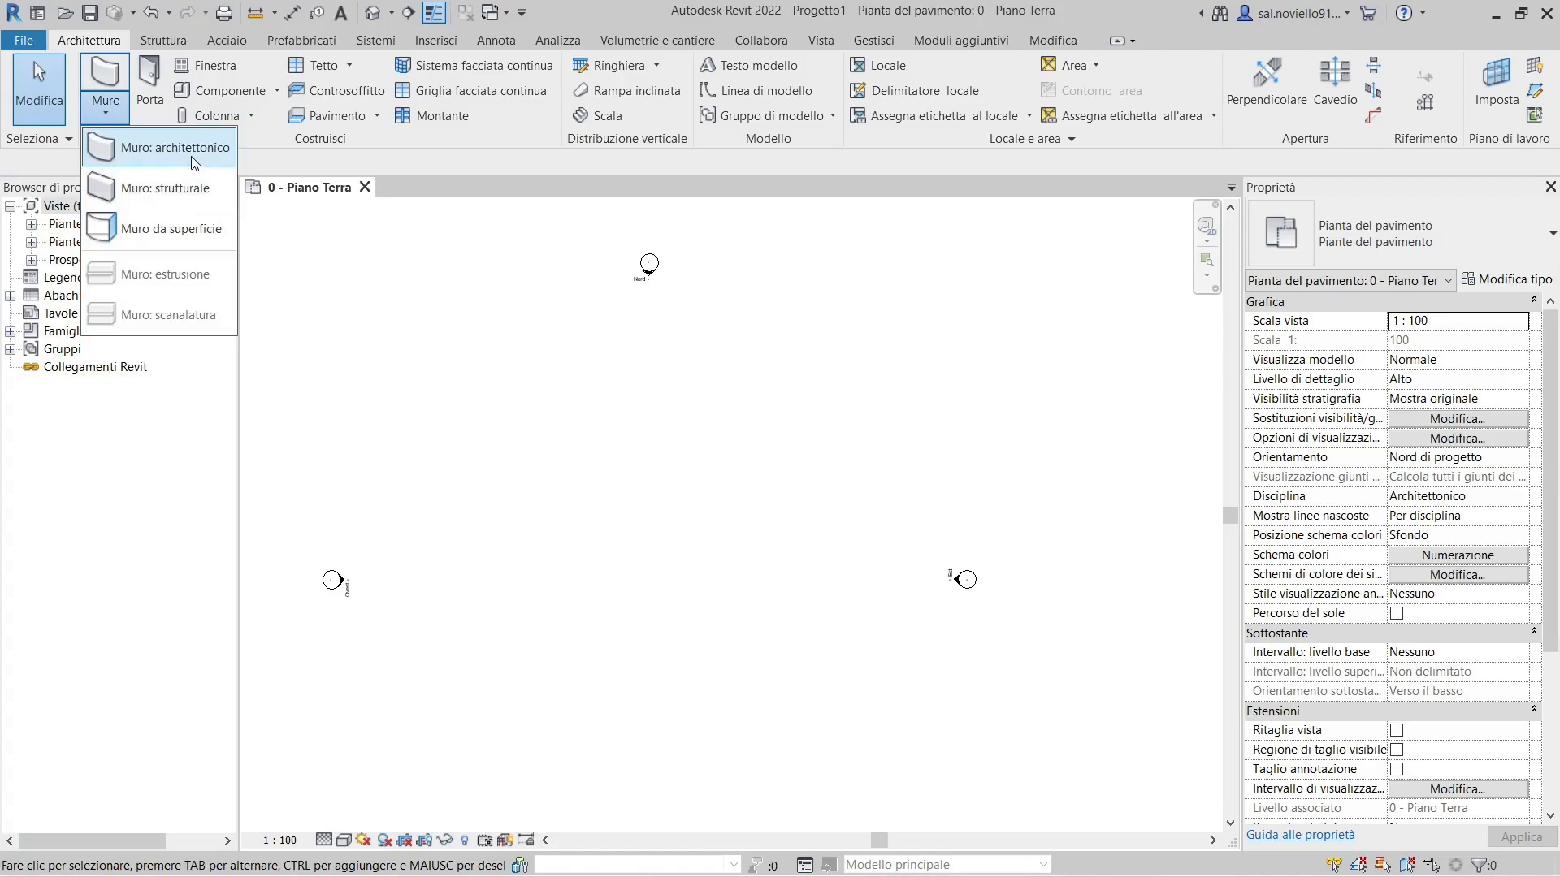
click(195, 163)
click(545, 501)
click(696, 501)
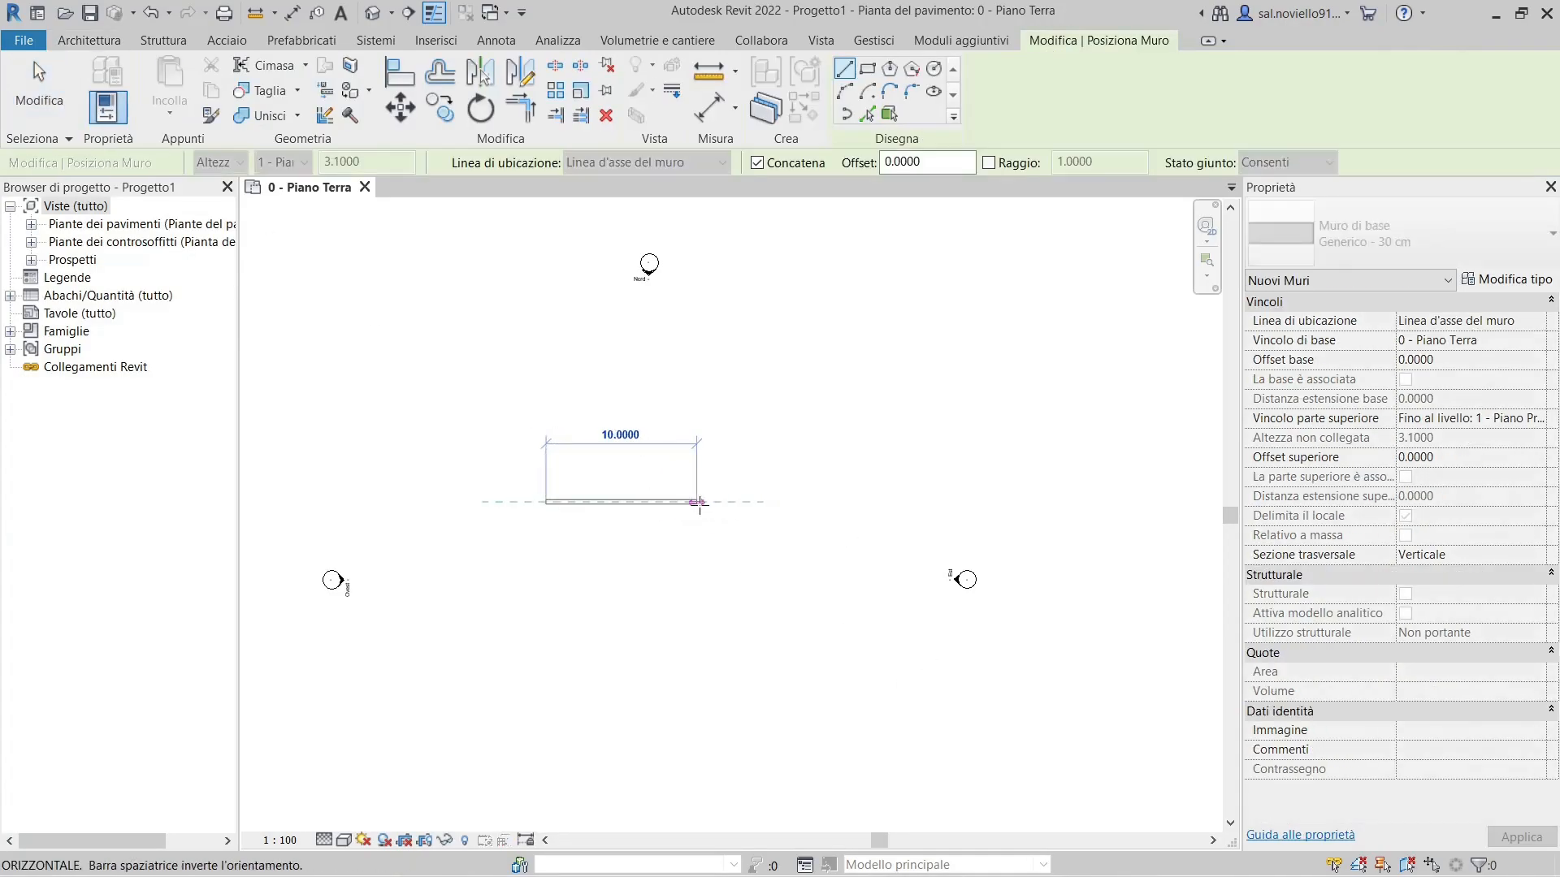
click(696, 652)
scroll(699, 636, up, 2)
key(Escape)
key(Escape)
- Change both walls to the type Tamponamento Esterno - 38 cm
drag(750, 590, 658, 275)
click(1490, 249)
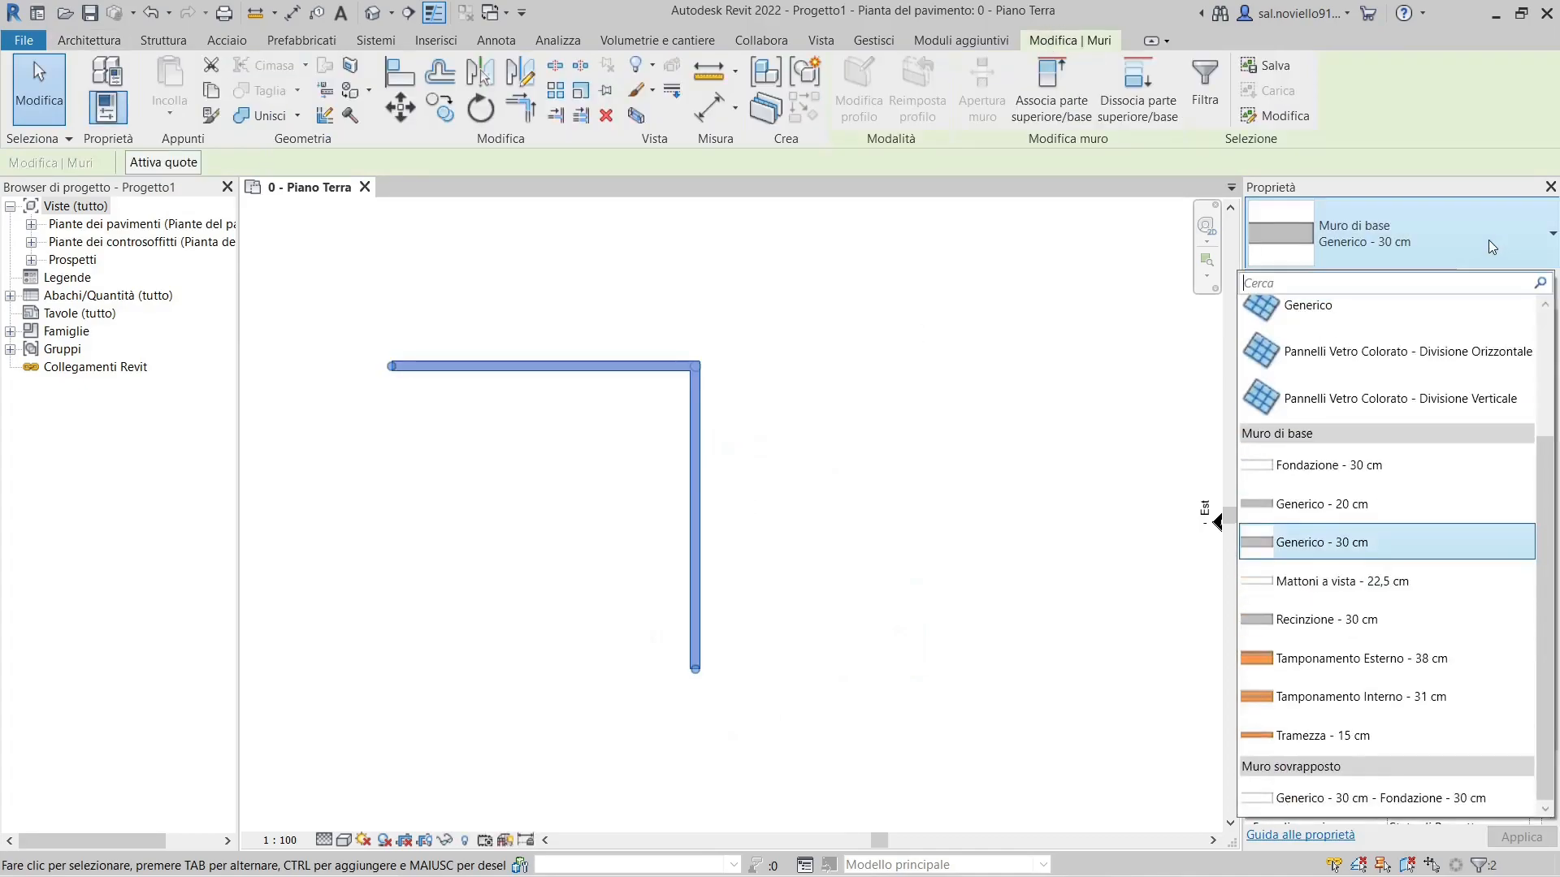
click(1349, 660)
scroll(739, 613, up, 3)
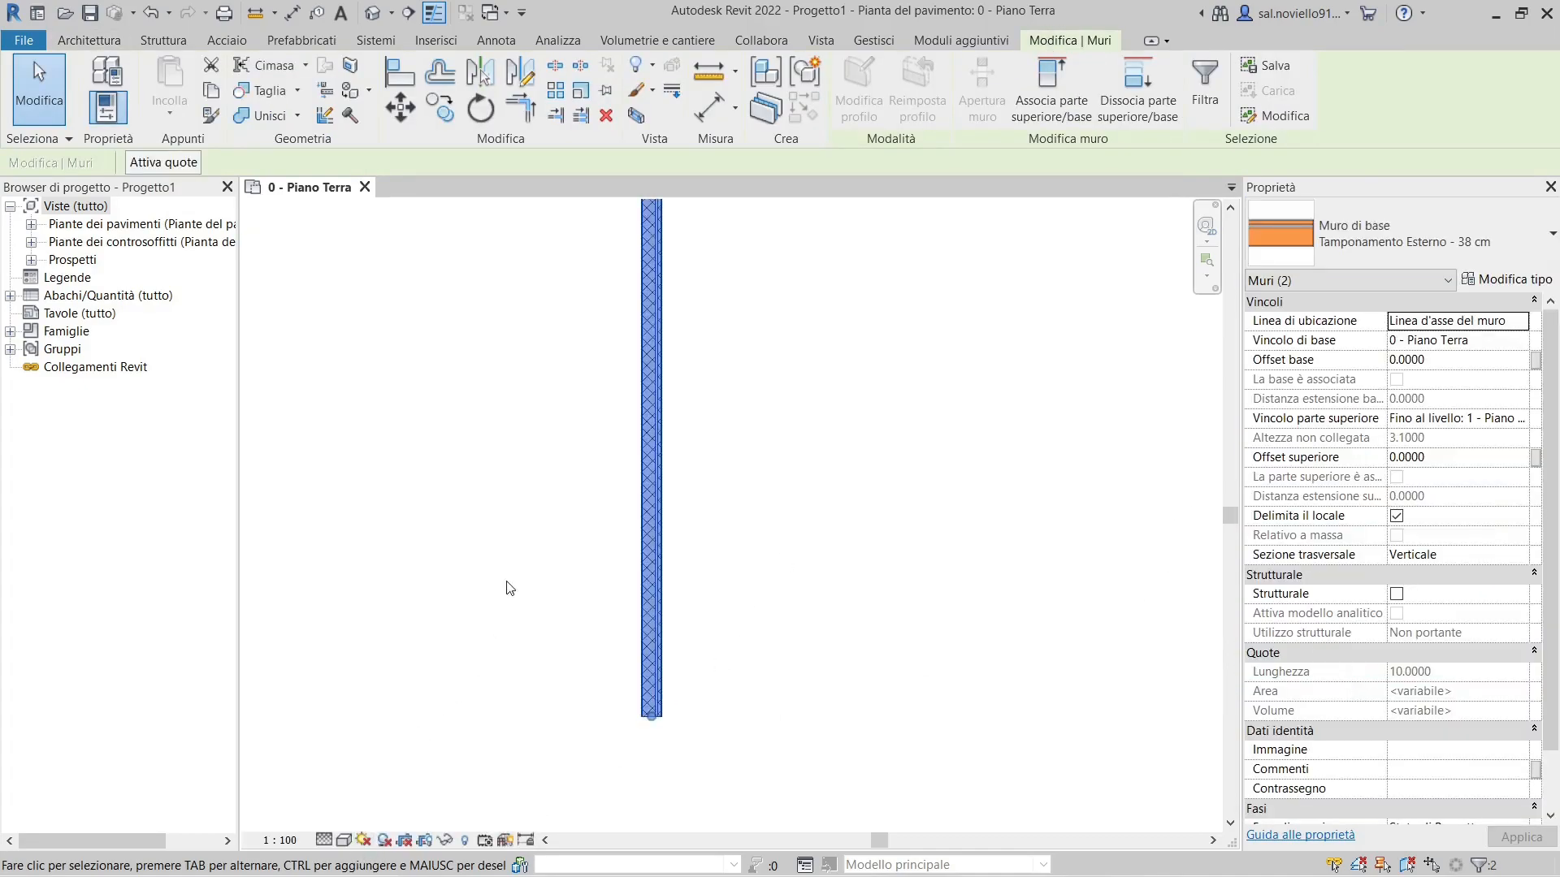
scroll(507, 587, down, 2)
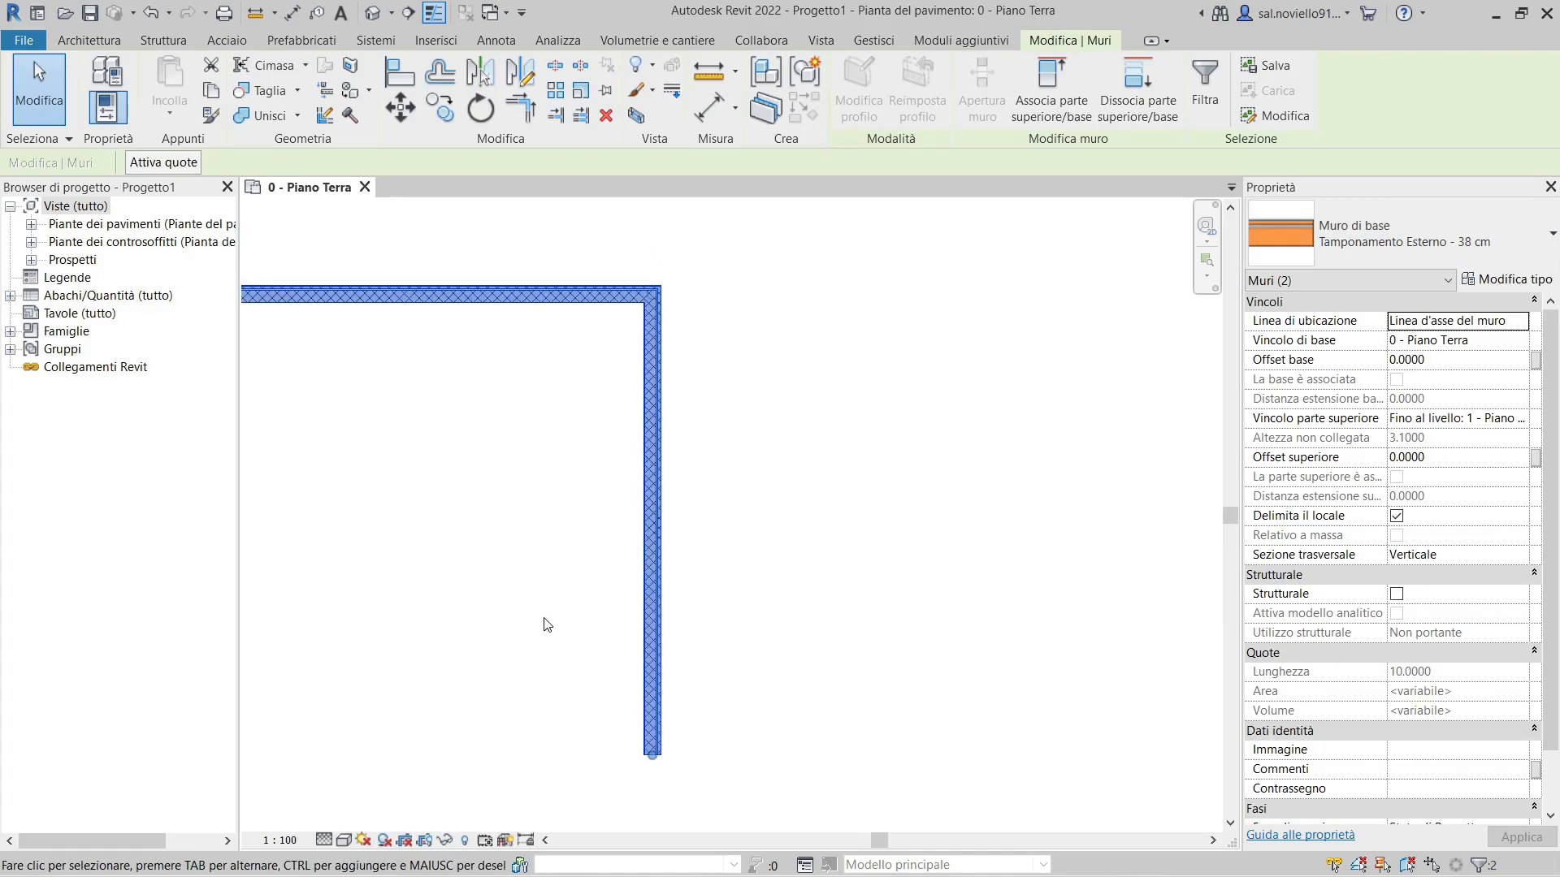
click(481, 736)
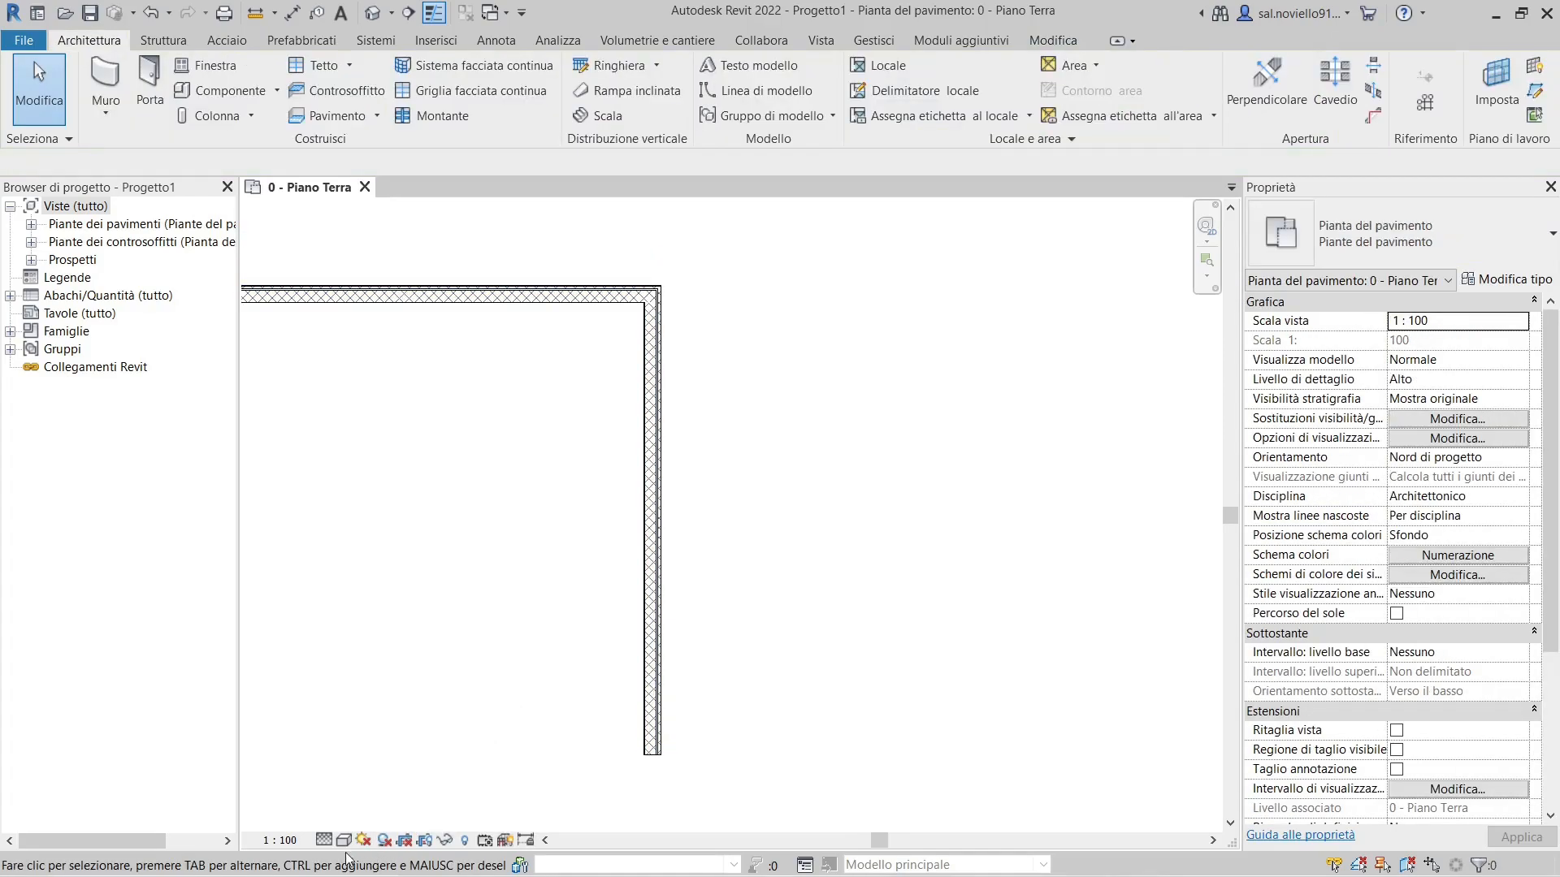
- Set the floor plan's detail level to Alto and check how the wall layers display
click(321, 840)
click(343, 815)
scroll(686, 467, down, 2)
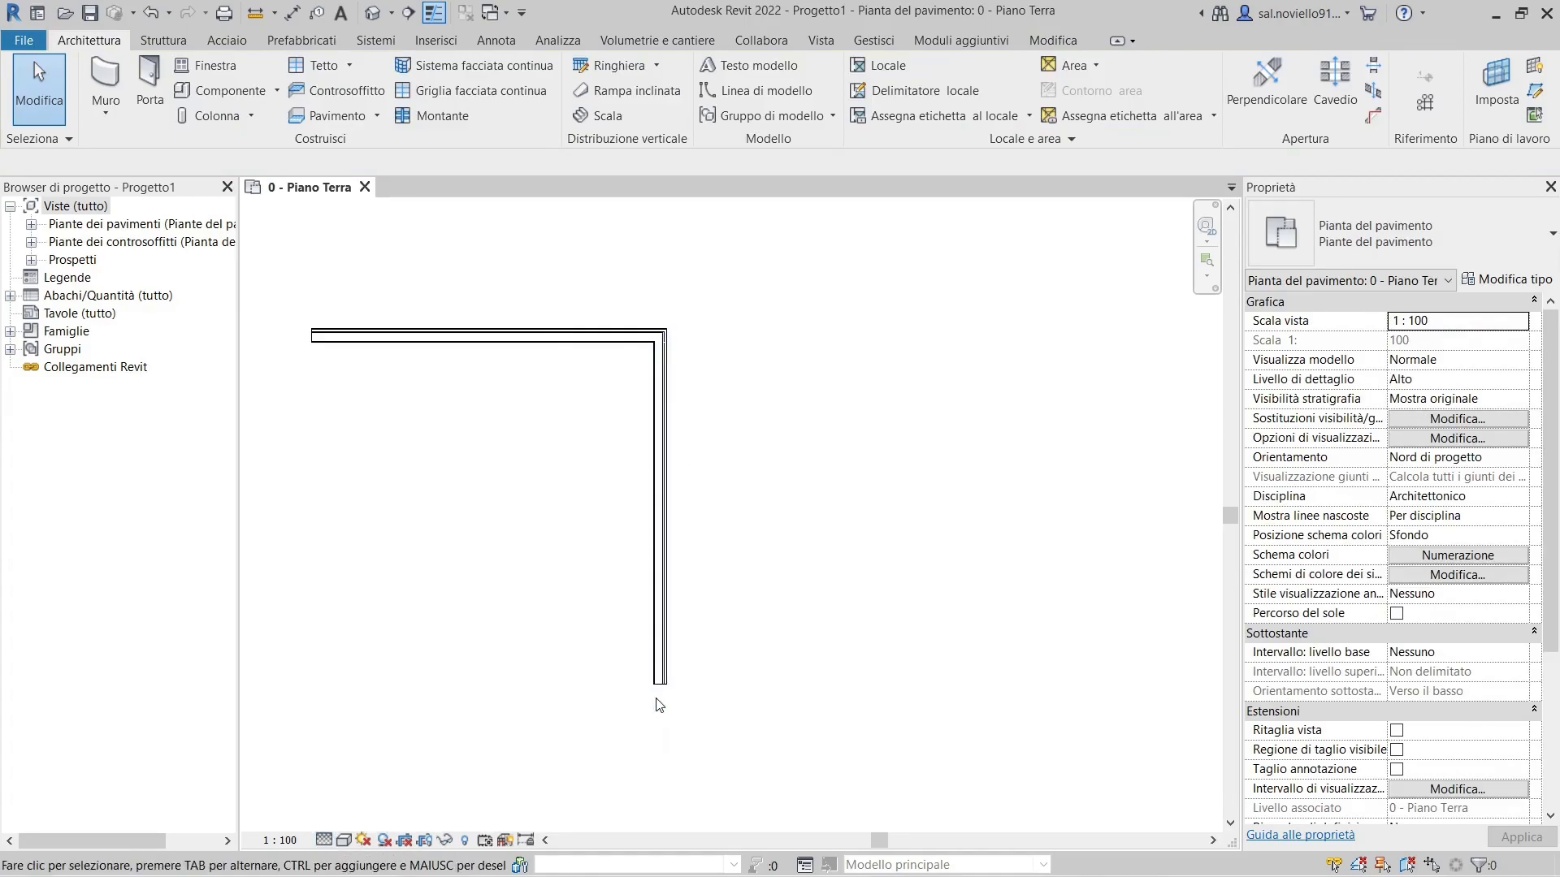
scroll(657, 692, up, 3)
scroll(694, 637, down, 2)
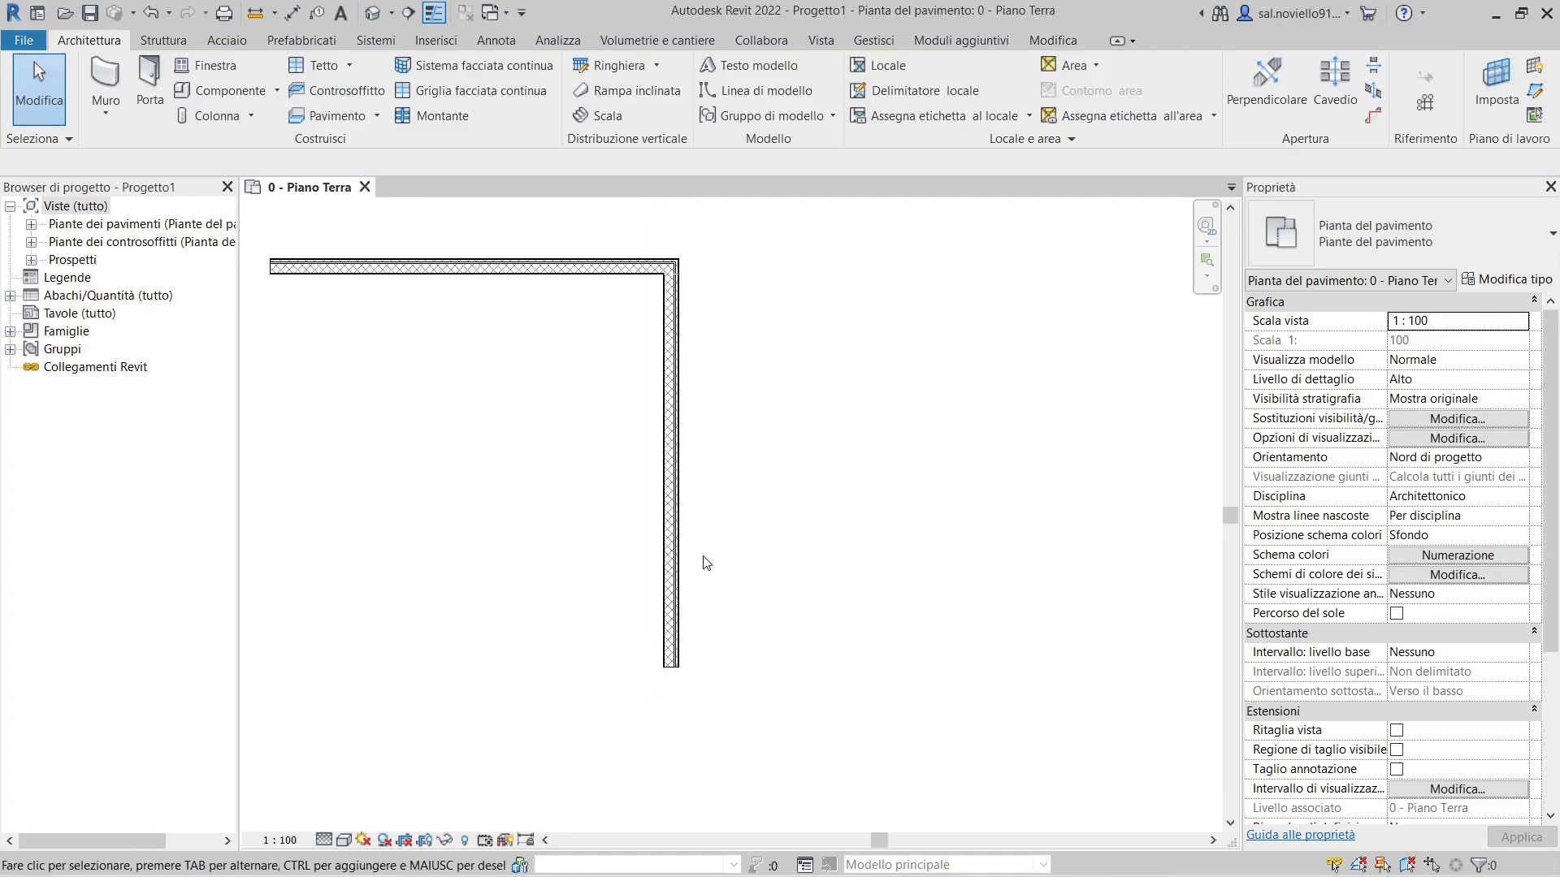
- Duplicate the vertical wall's type under the name Tamponamento Esterno Narchviz
click(671, 427)
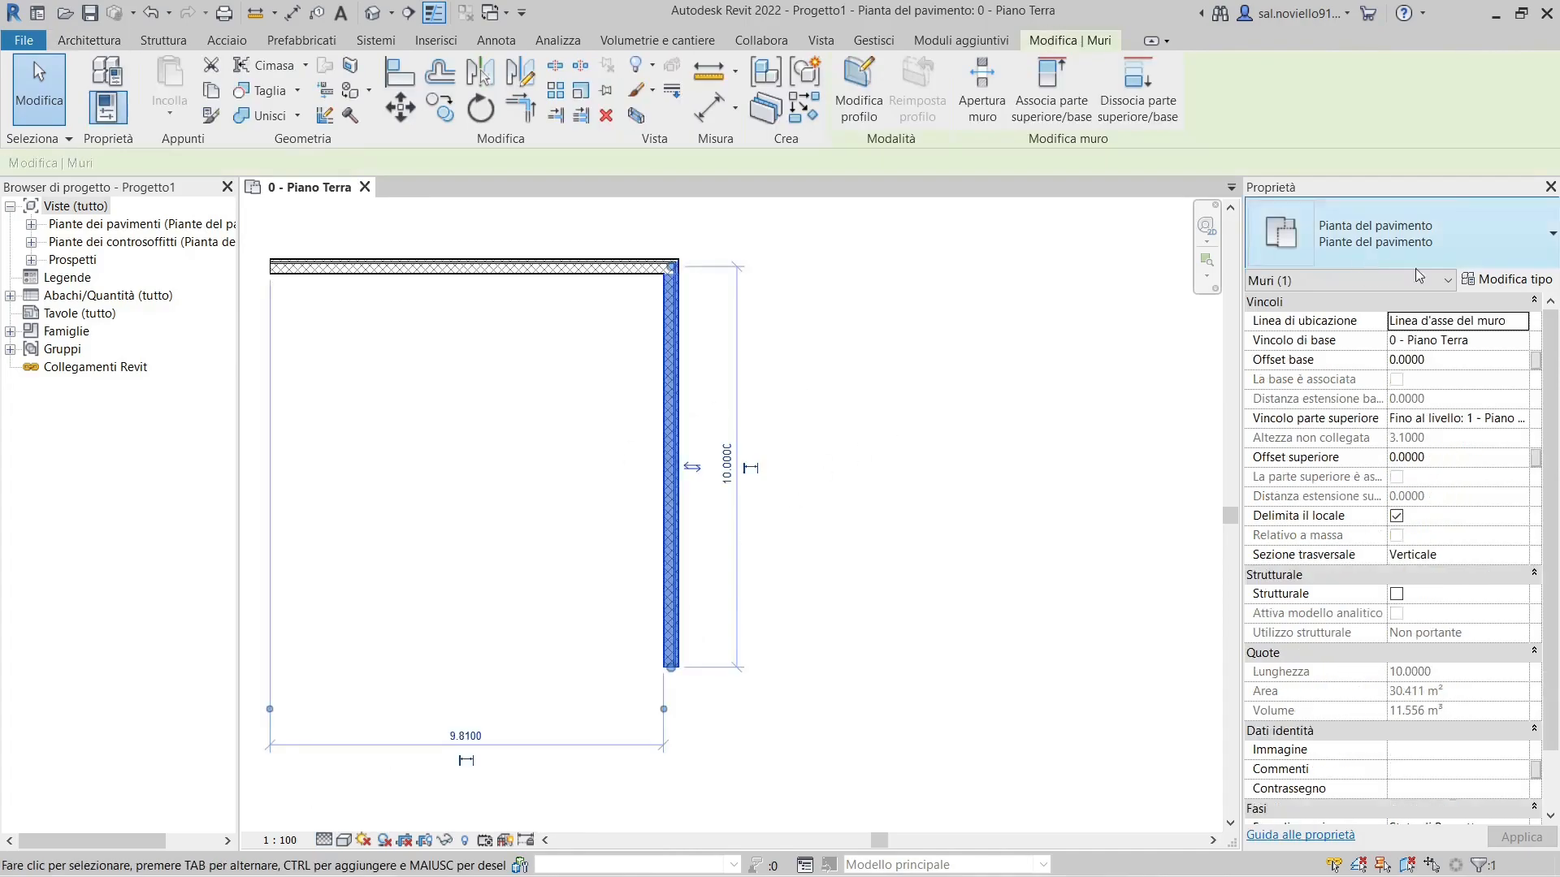
click(1506, 280)
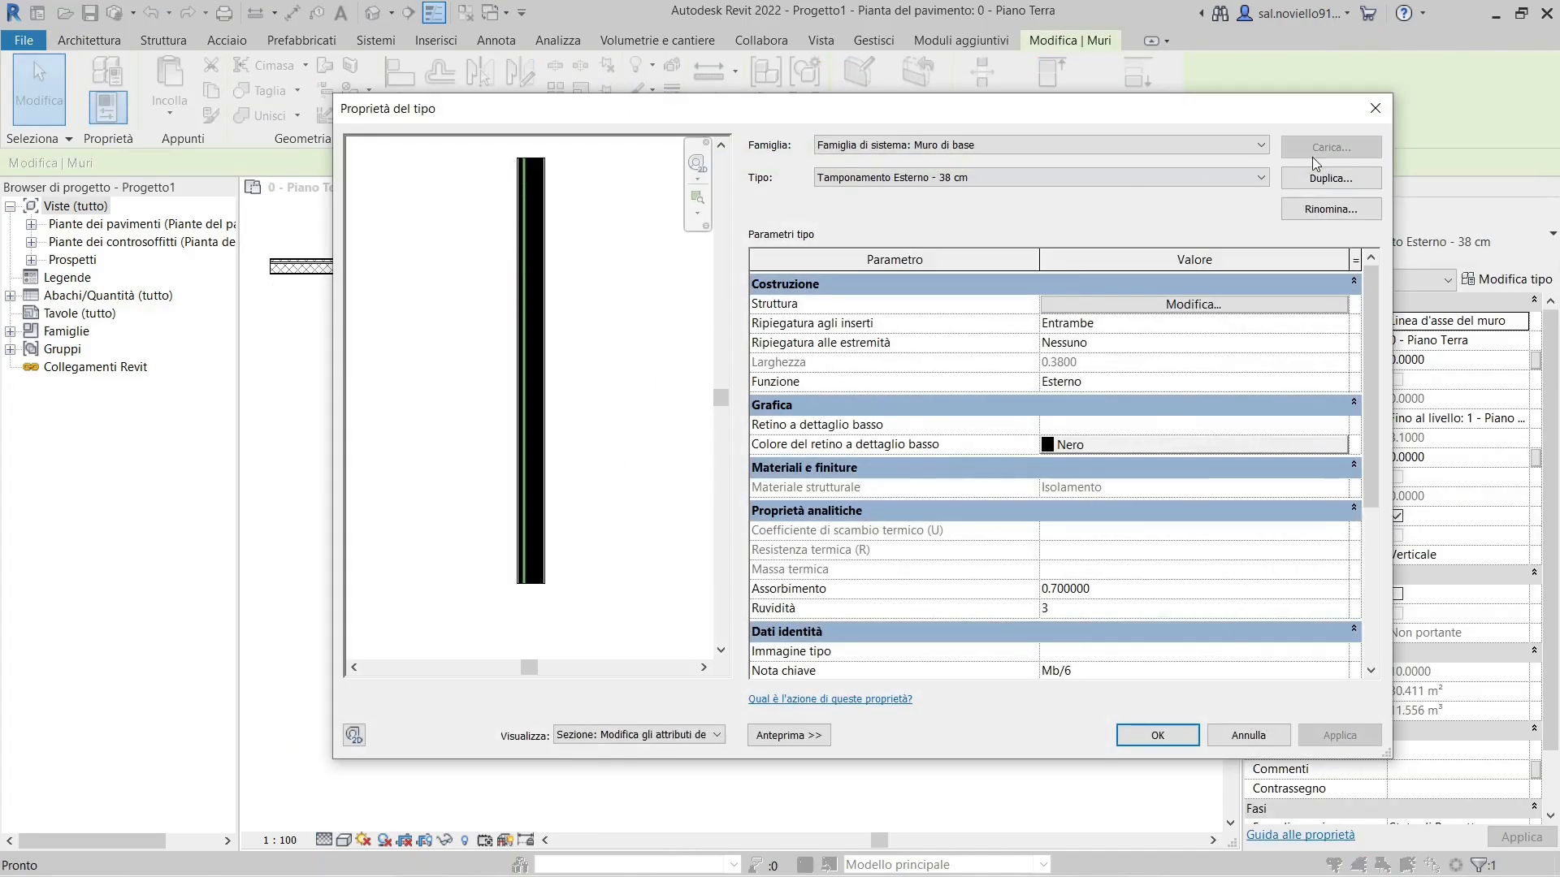
drag(1095, 113, 994, 132)
click(1229, 197)
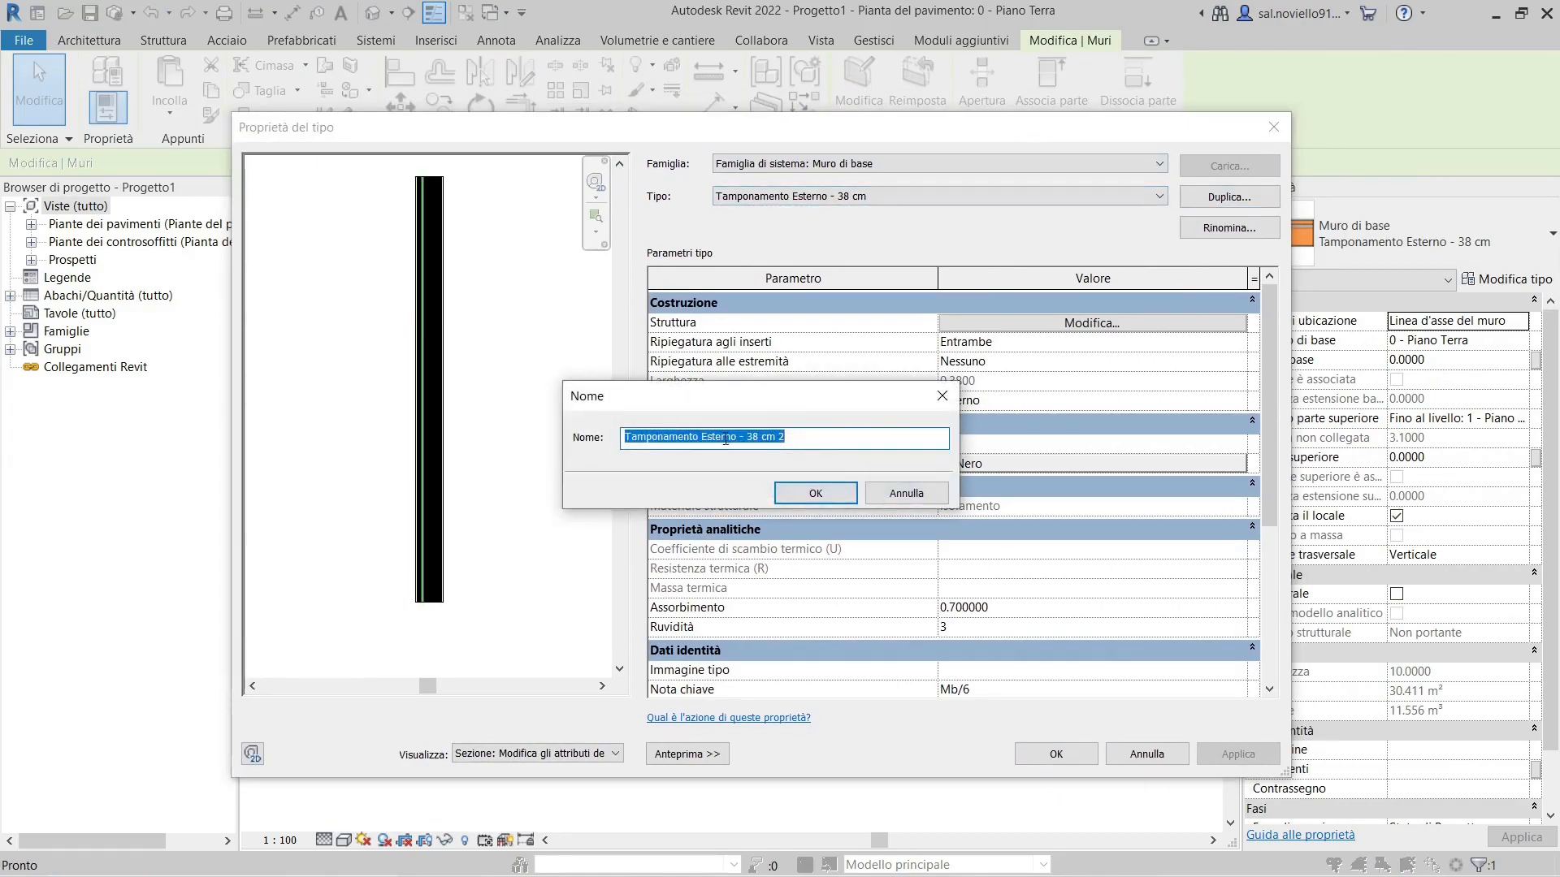
drag(739, 439, 816, 452)
text(Narchviz)
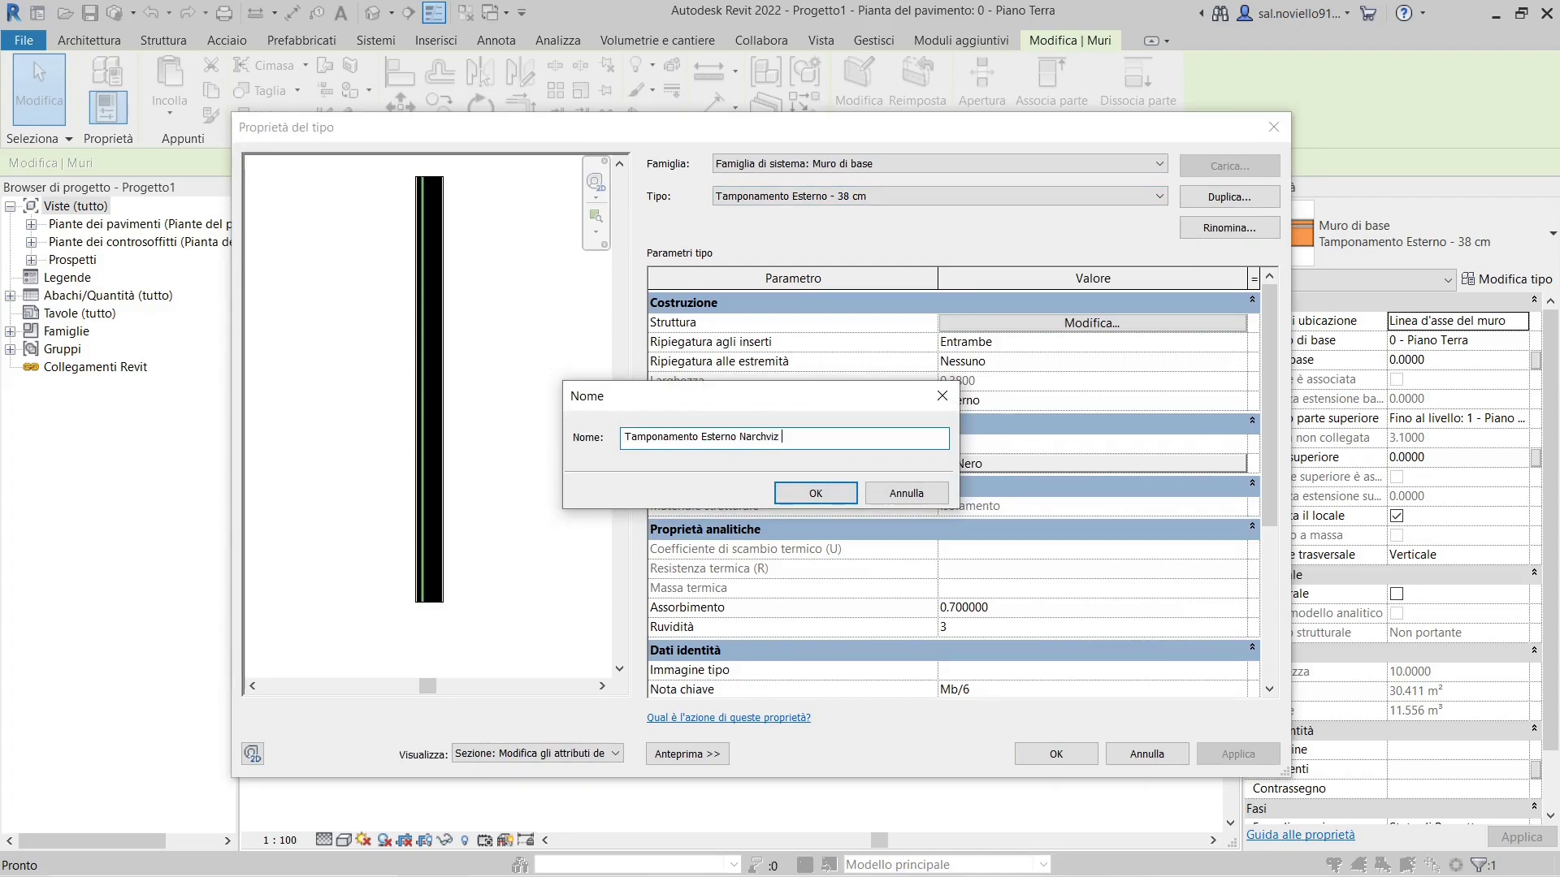
key(Return)
- Open the new type's layer structure and move the Struttura [1] Laterizio (4) layer inside the core boundary
click(1095, 324)
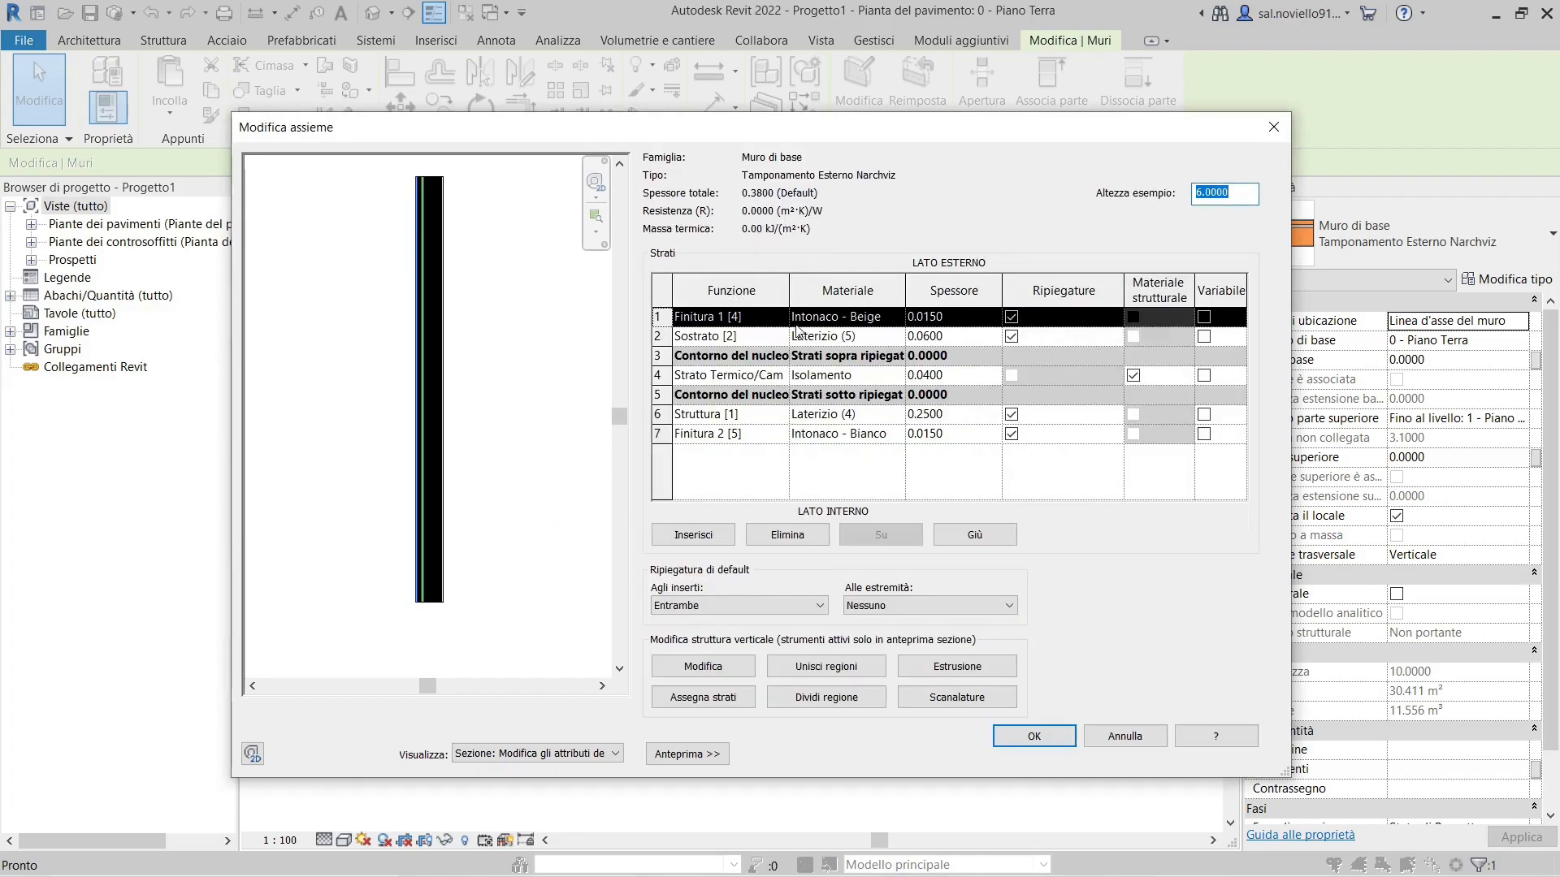
click(662, 423)
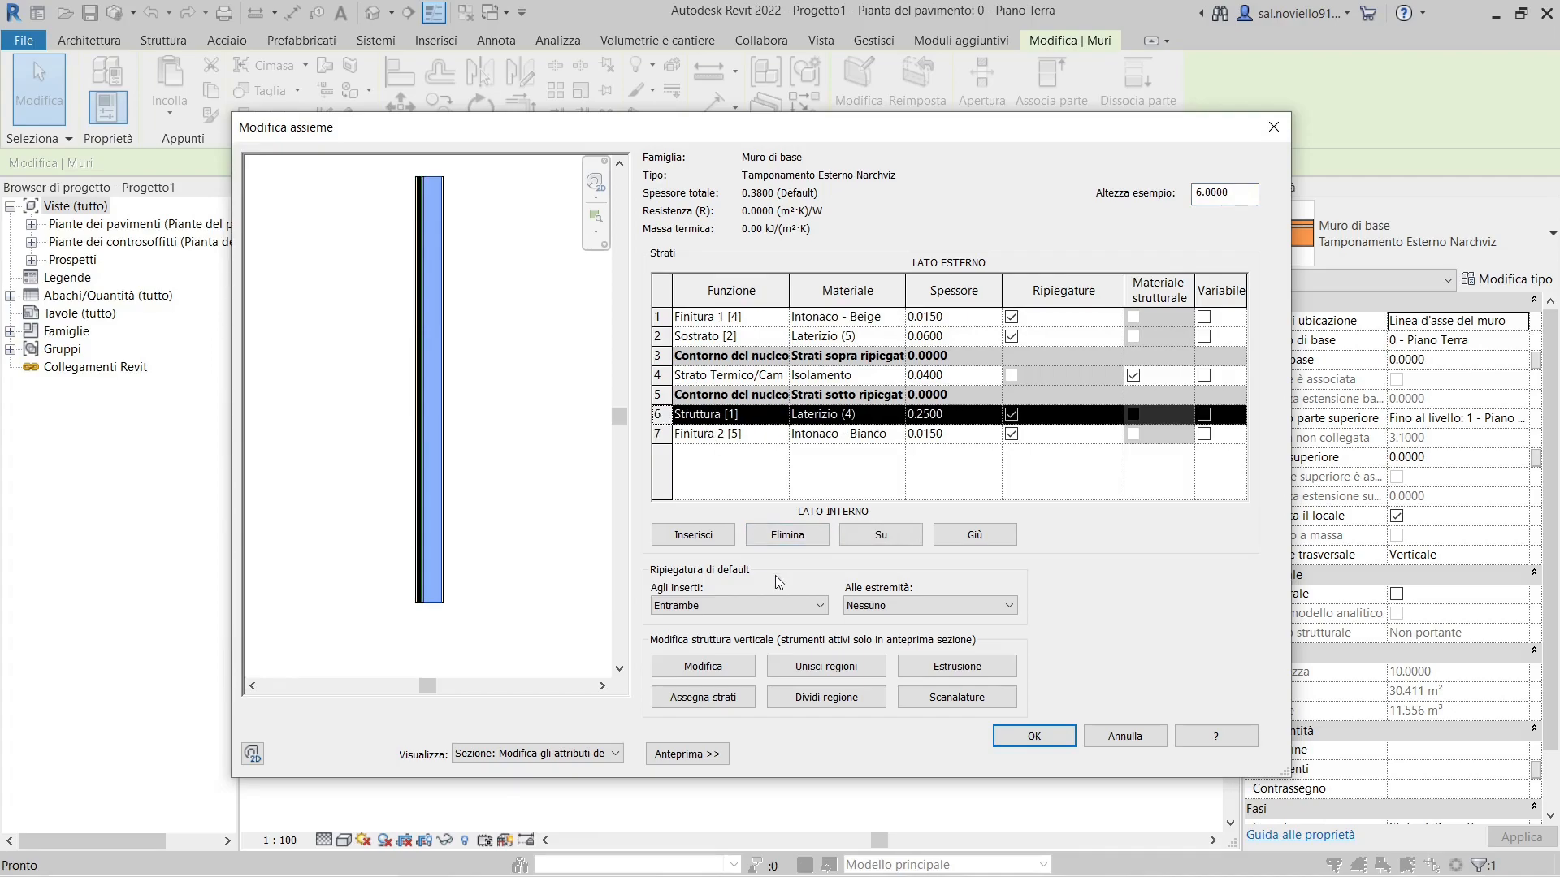
click(894, 540)
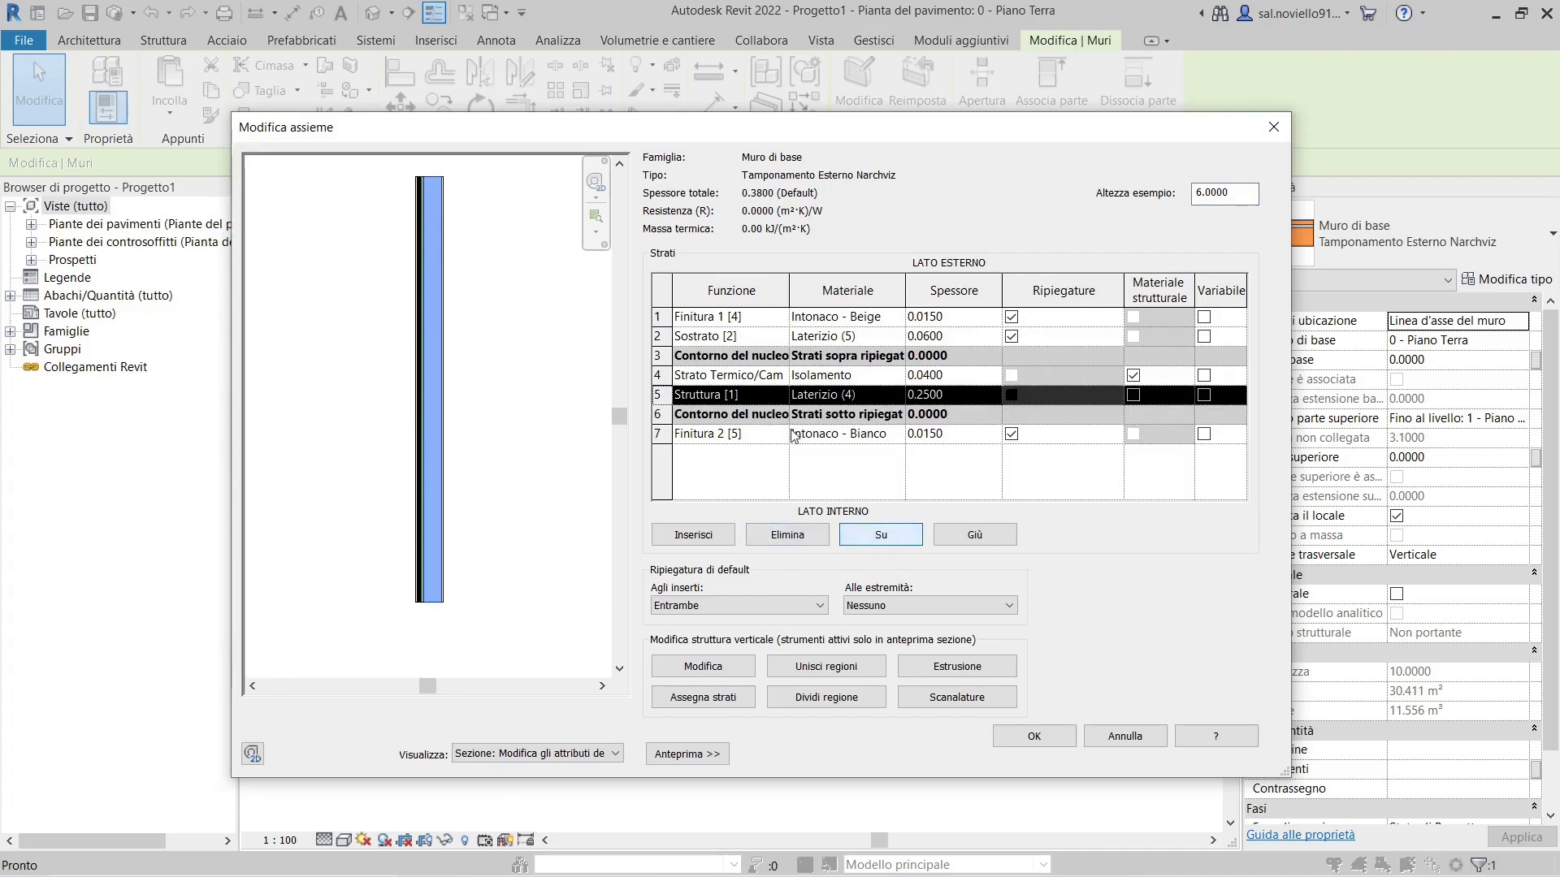
- Delete the Isolamento thermal layer and the Sostrato [2] Laterizio (5) layer from the wall structure
click(698, 375)
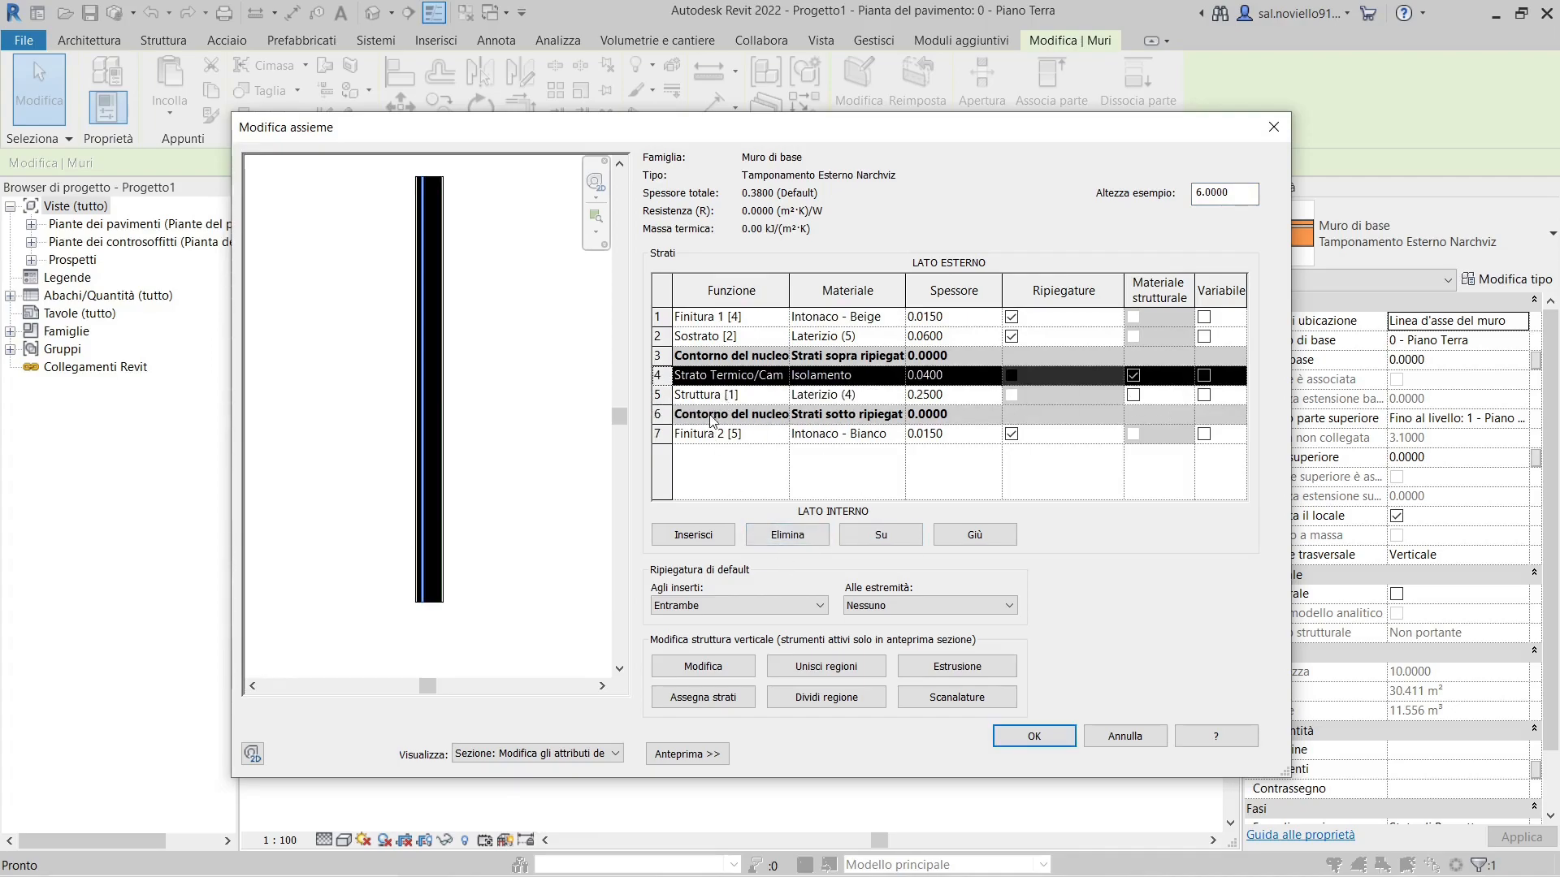
click(787, 534)
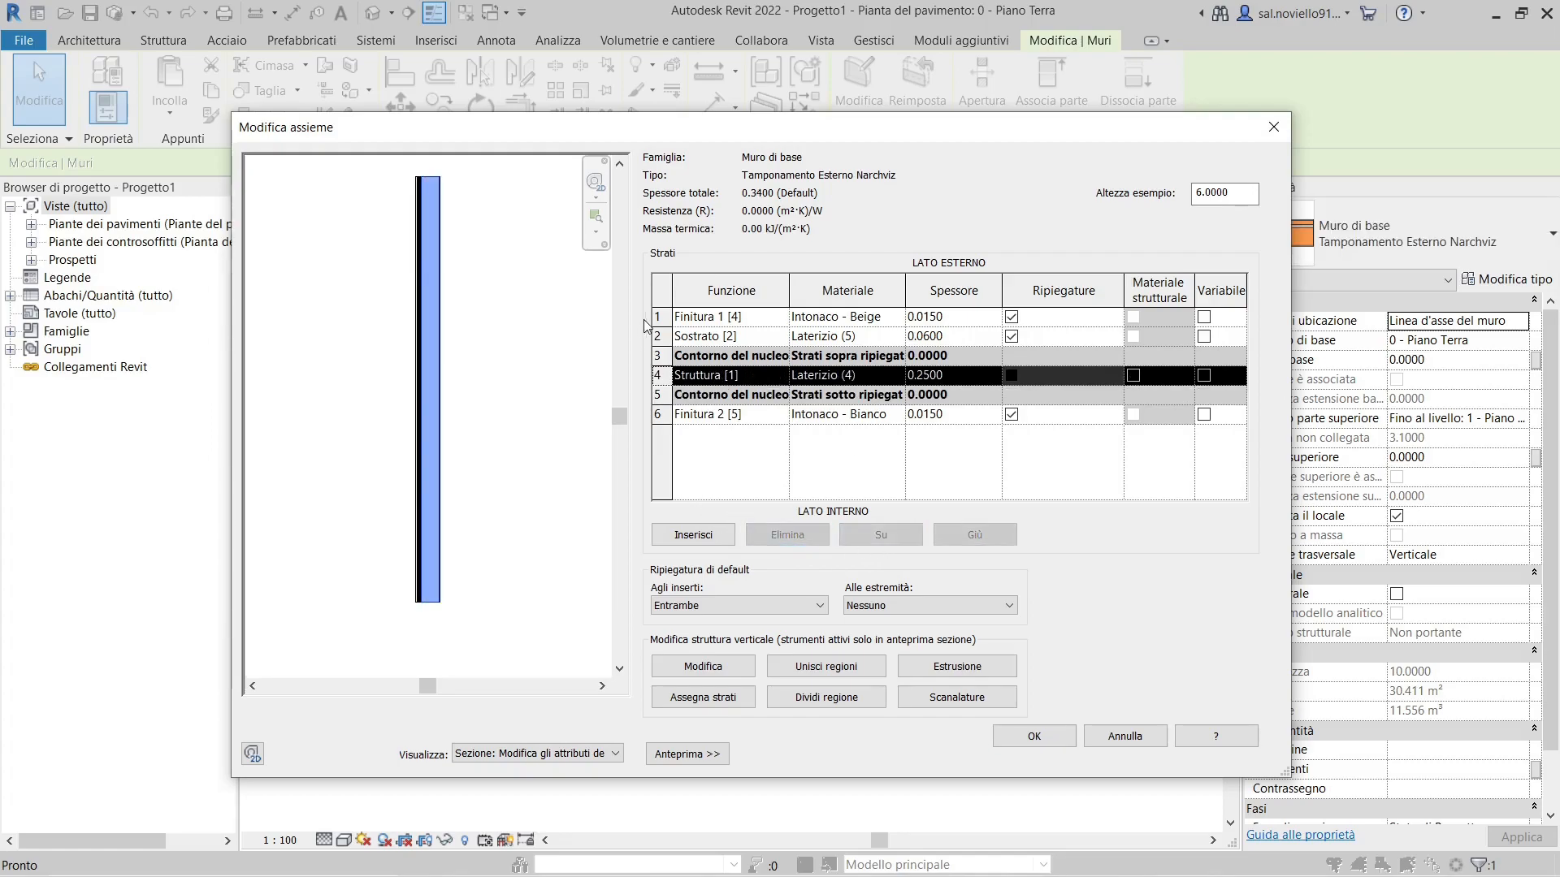
click(805, 535)
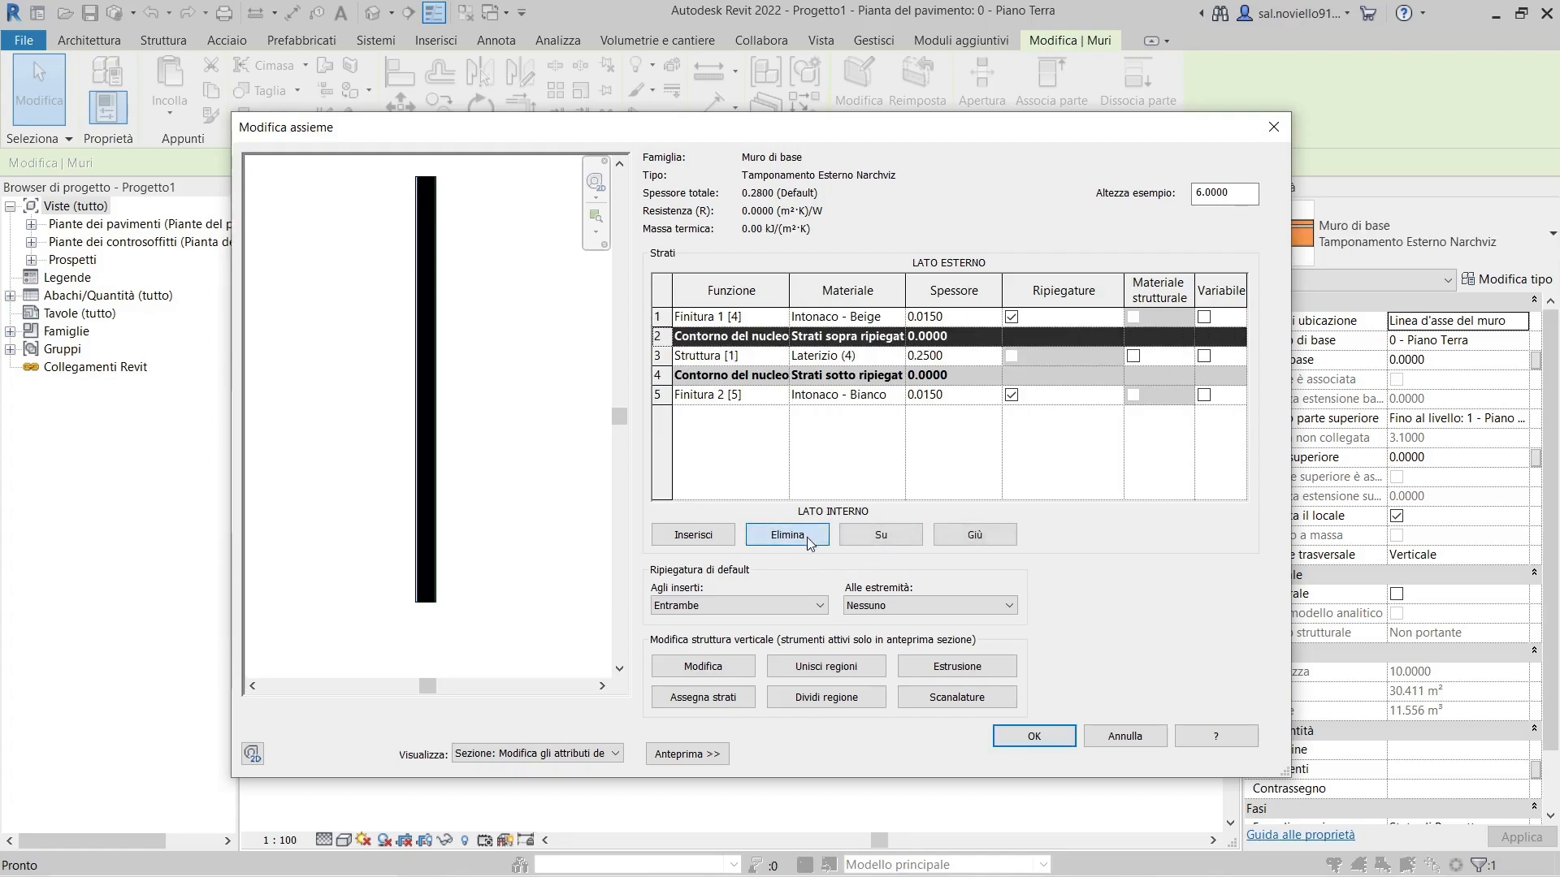
- Set the thickness of the Struttura [1] layer to 0.3 and of the Finitura 2 [5] layer to 0.02
click(959, 359)
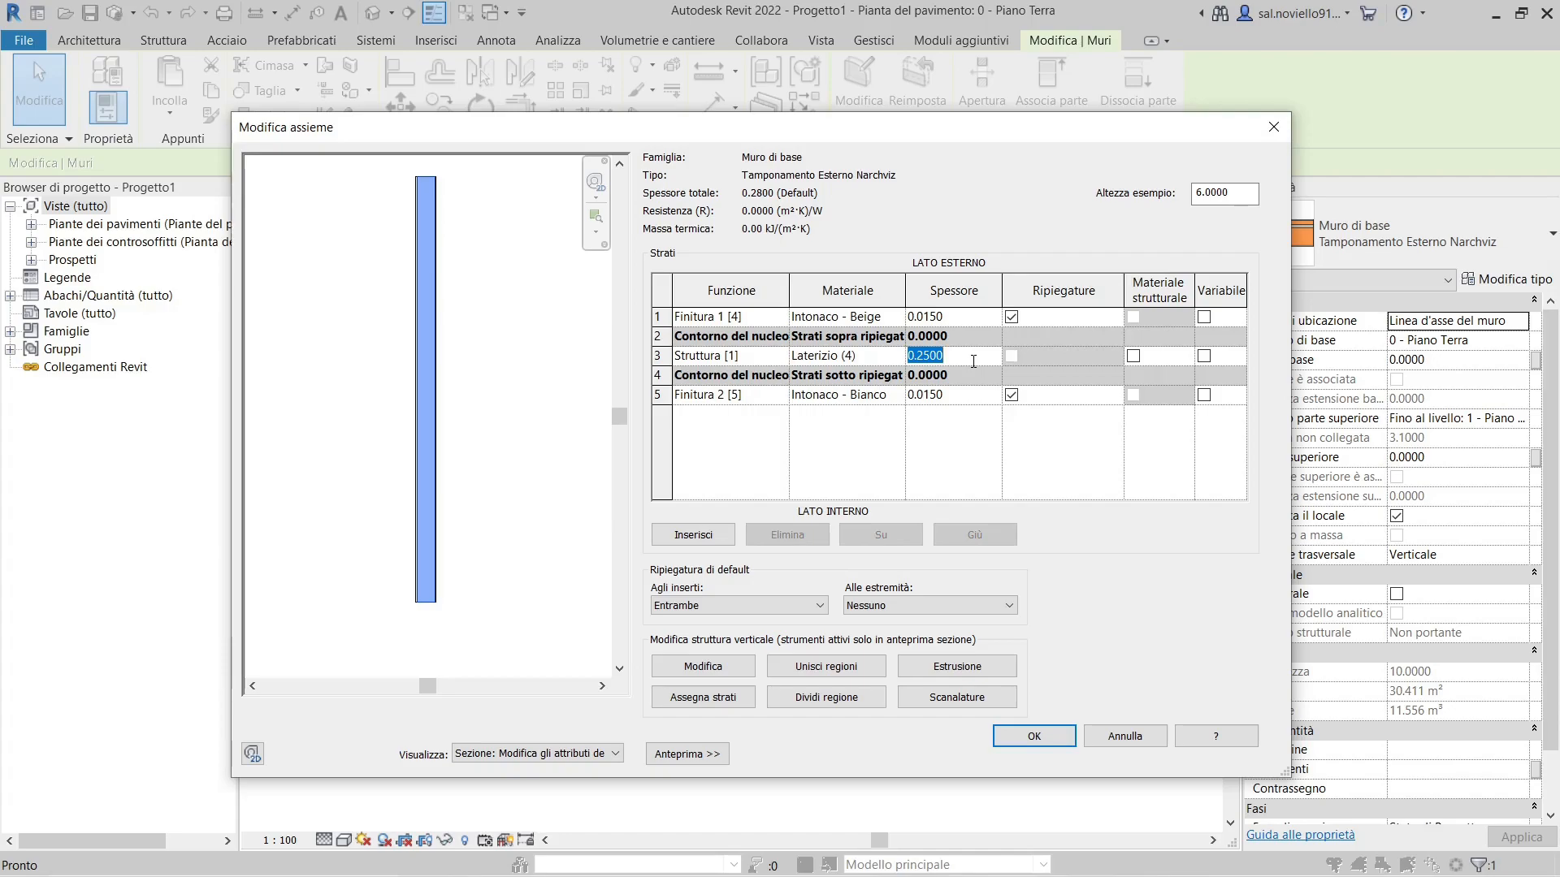
text(0.3)
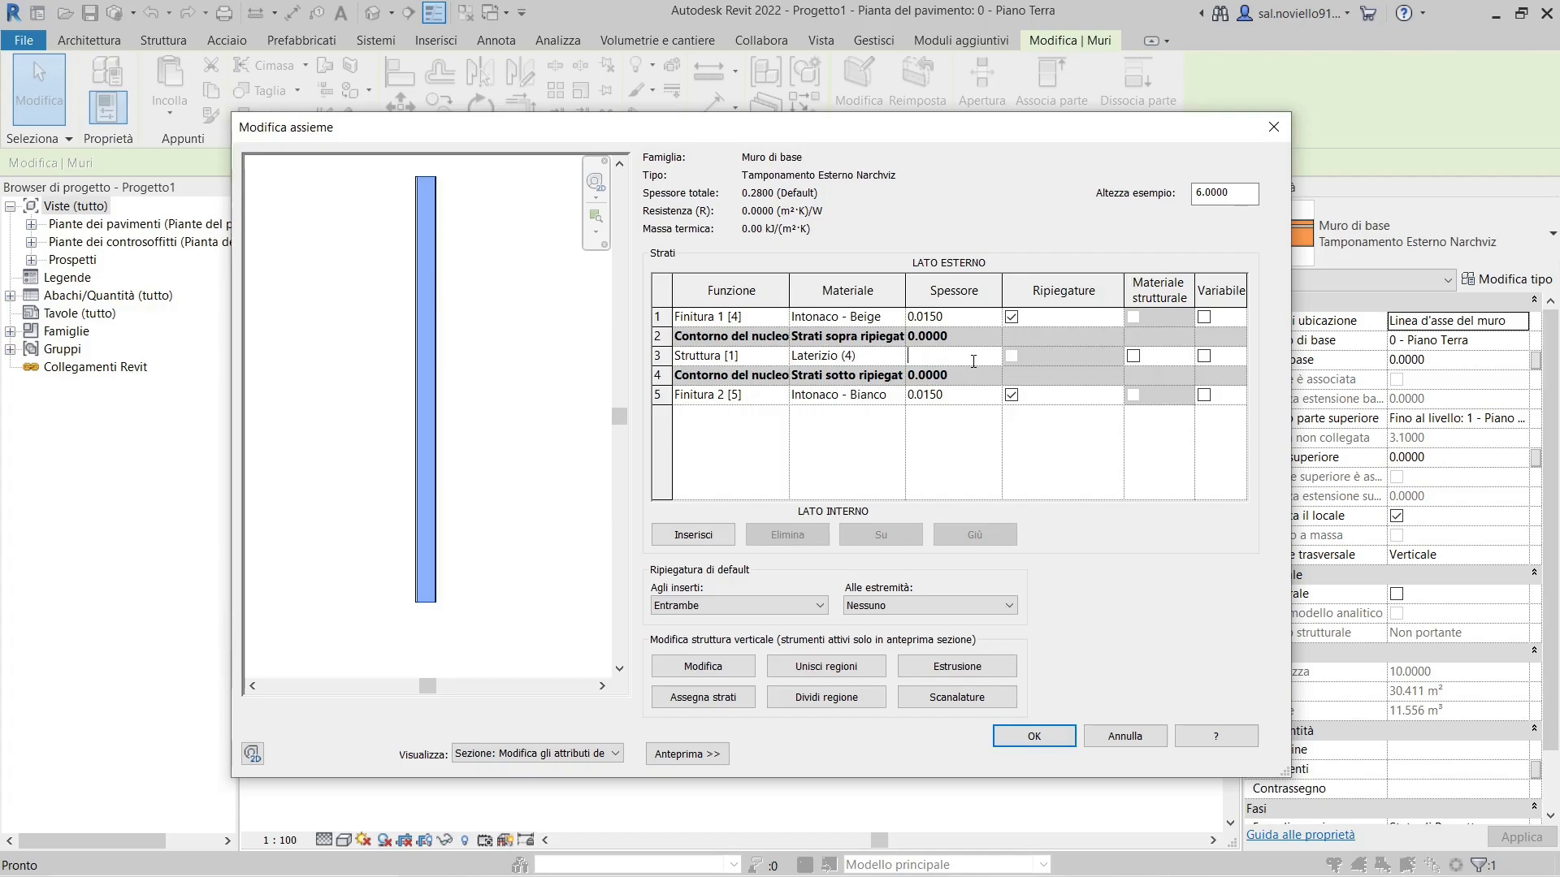
key(Tab)
click(965, 394)
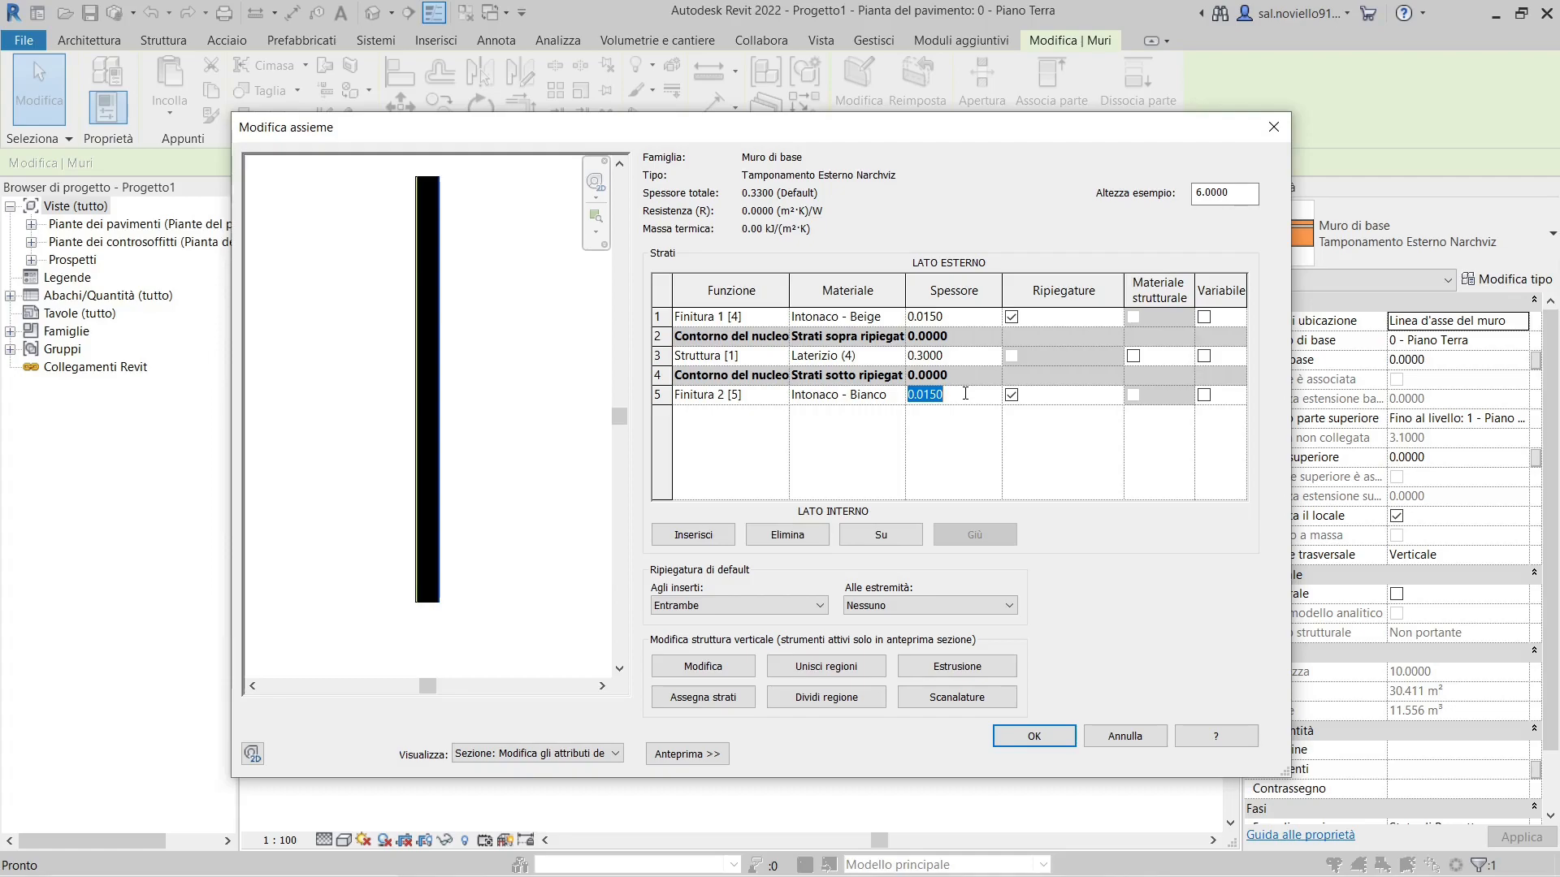
text(.02)
key(Tab)
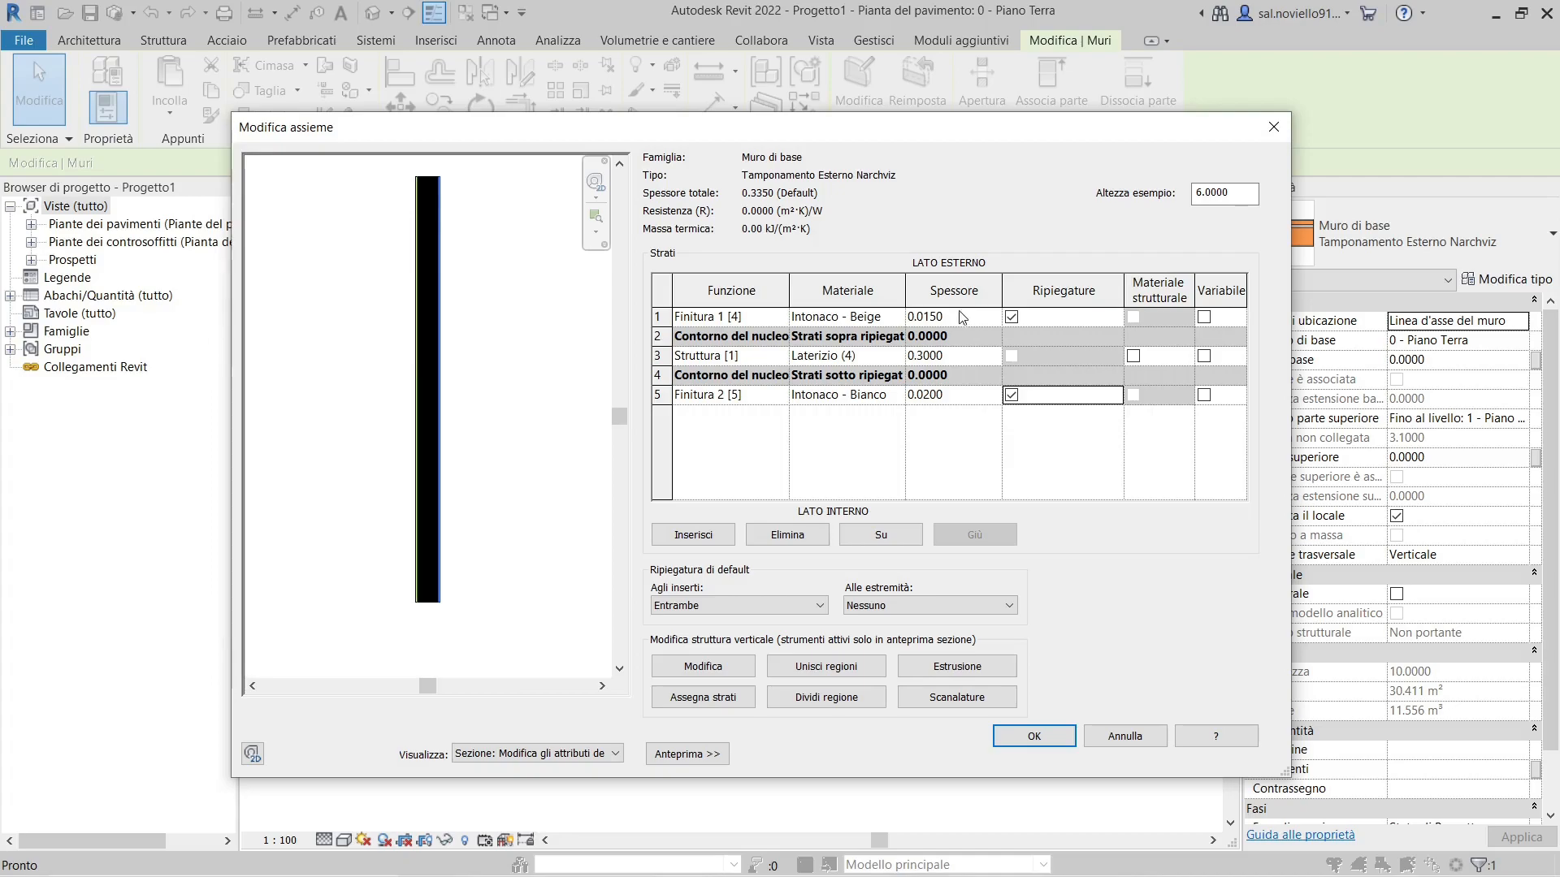
- Set the outermost layer's function to Strato Termico/Camera d'aria [3] with thickness 0.1, and apply the type changes
click(811, 324)
click(780, 322)
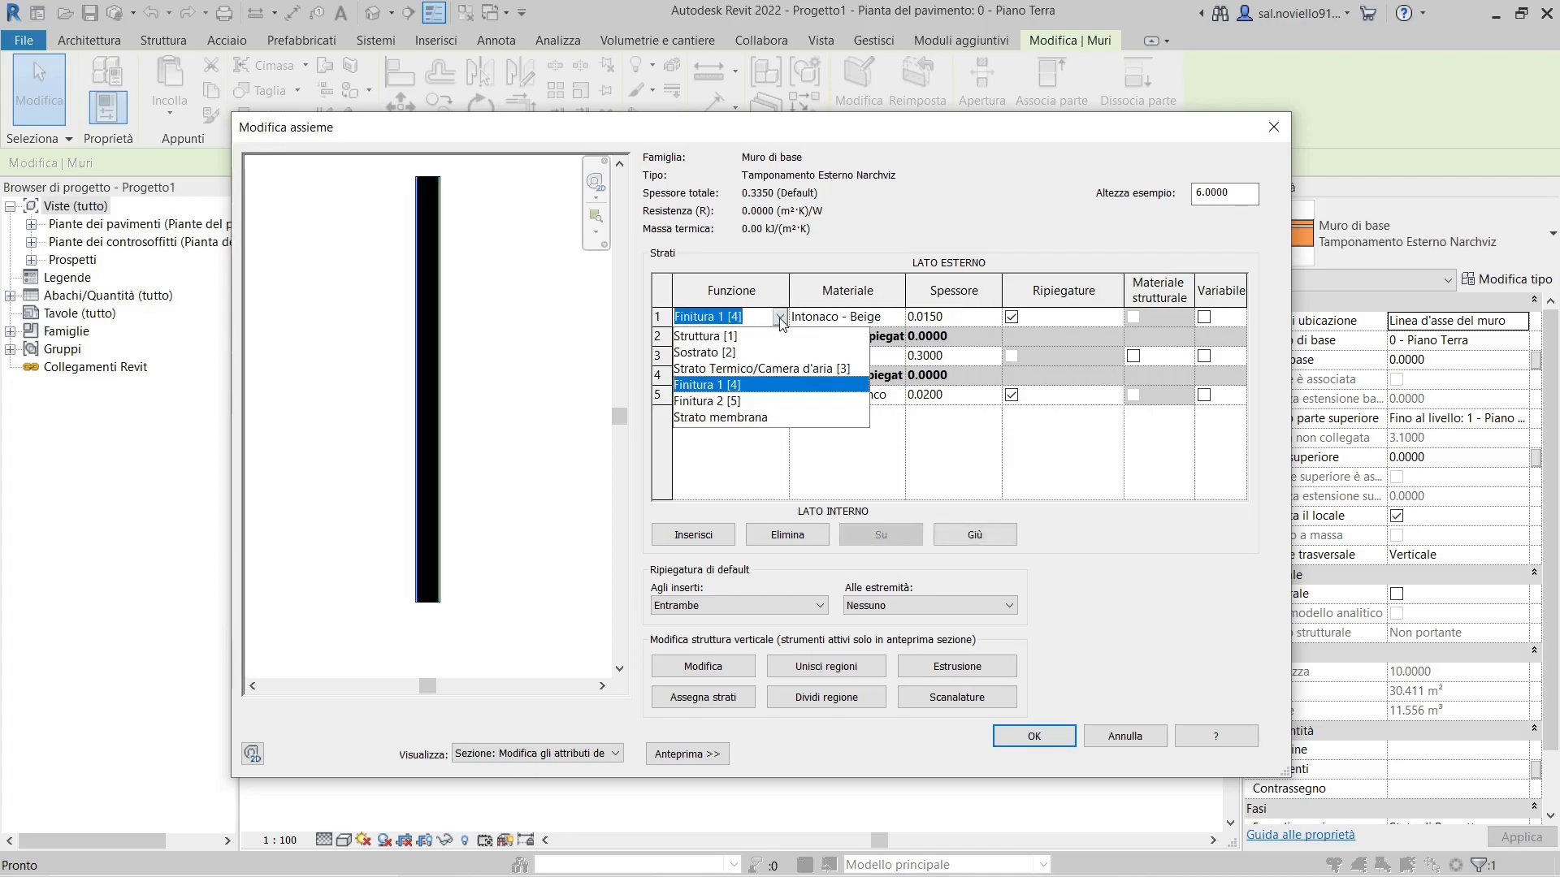
click(731, 369)
click(962, 318)
text(0.1)
key(Tab)
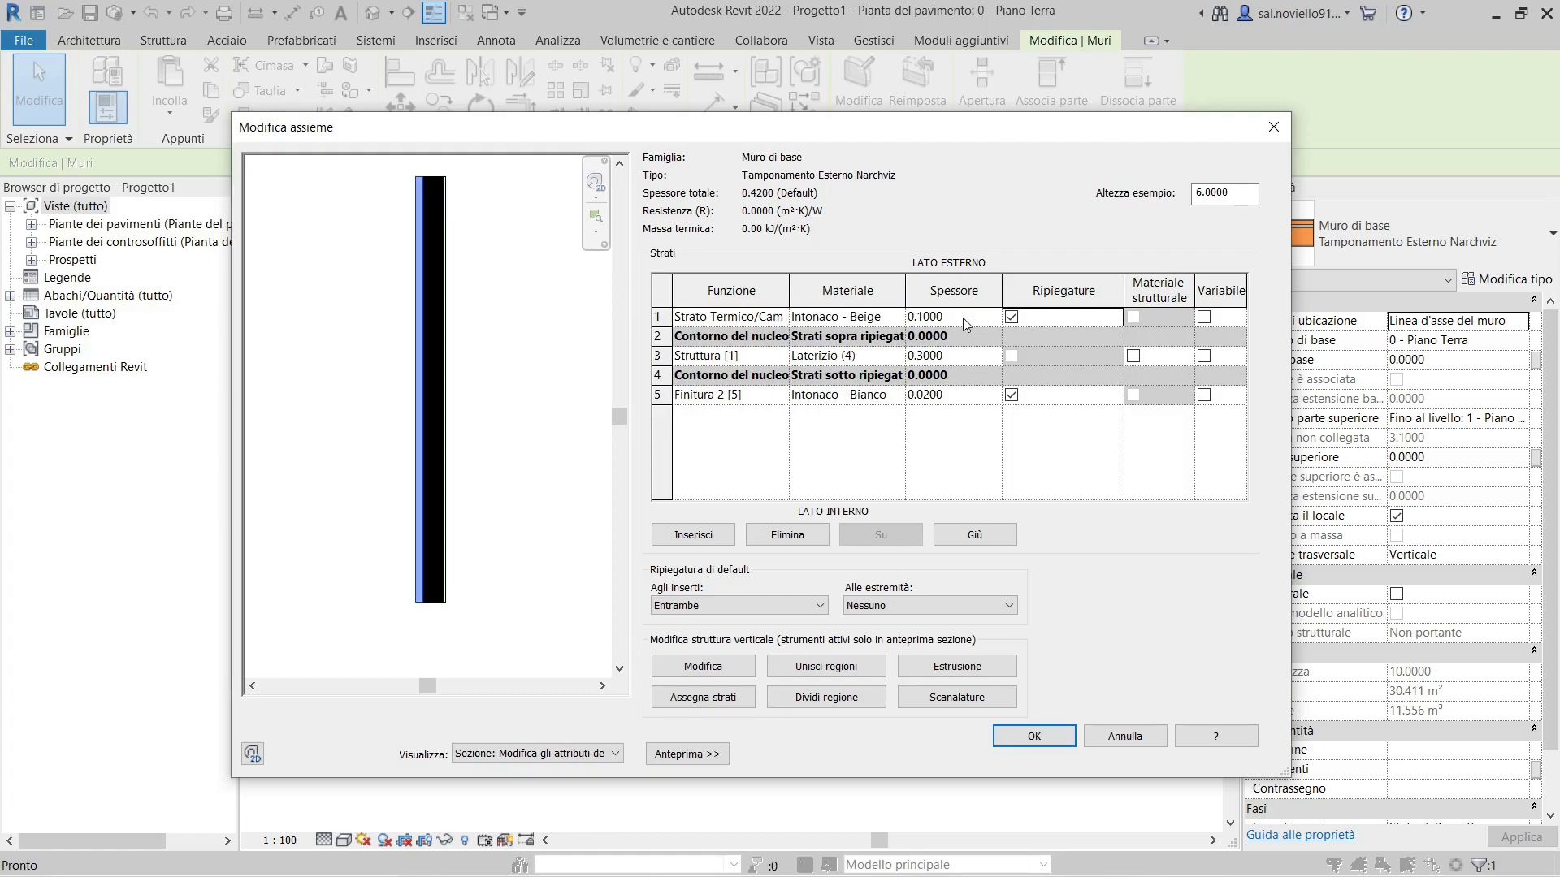
click(1047, 737)
click(1058, 749)
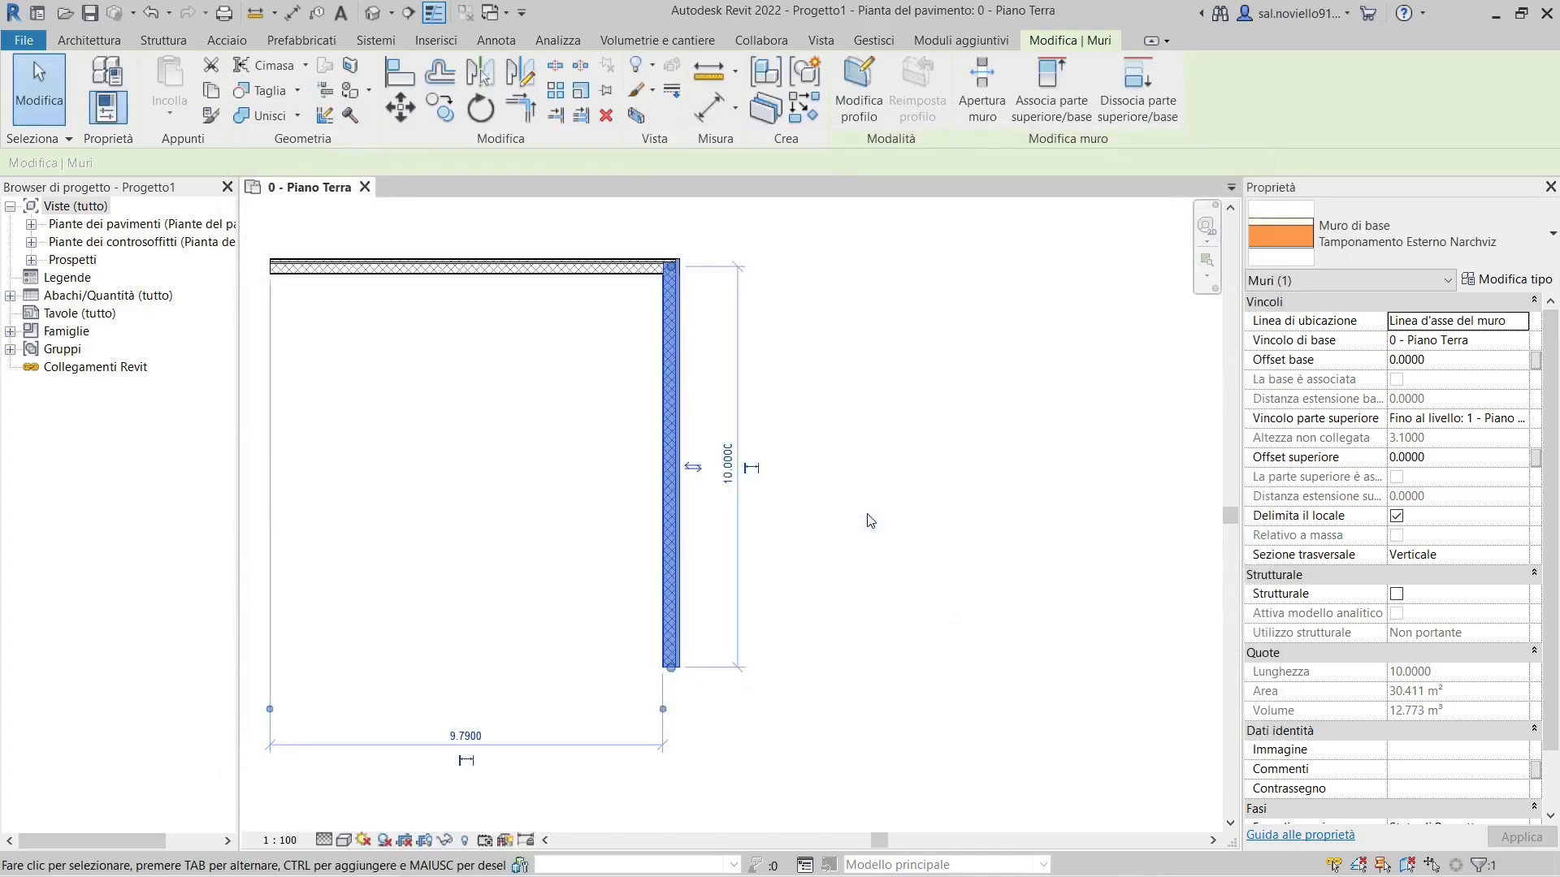
click(480, 540)
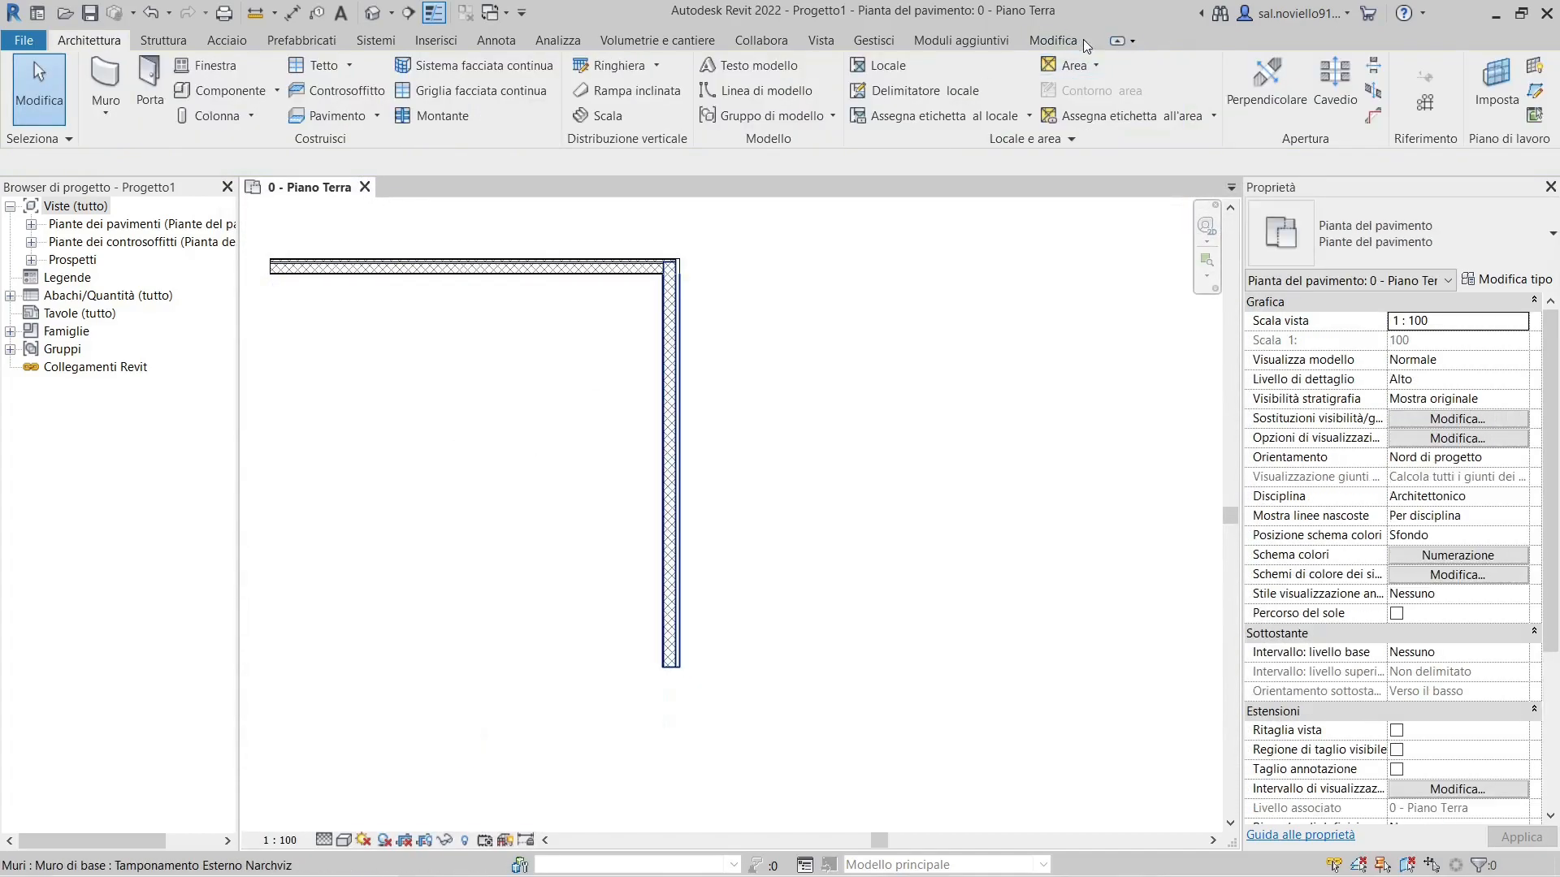
- Copy the vertical wall's type properties onto the horizontal wall
click(1062, 43)
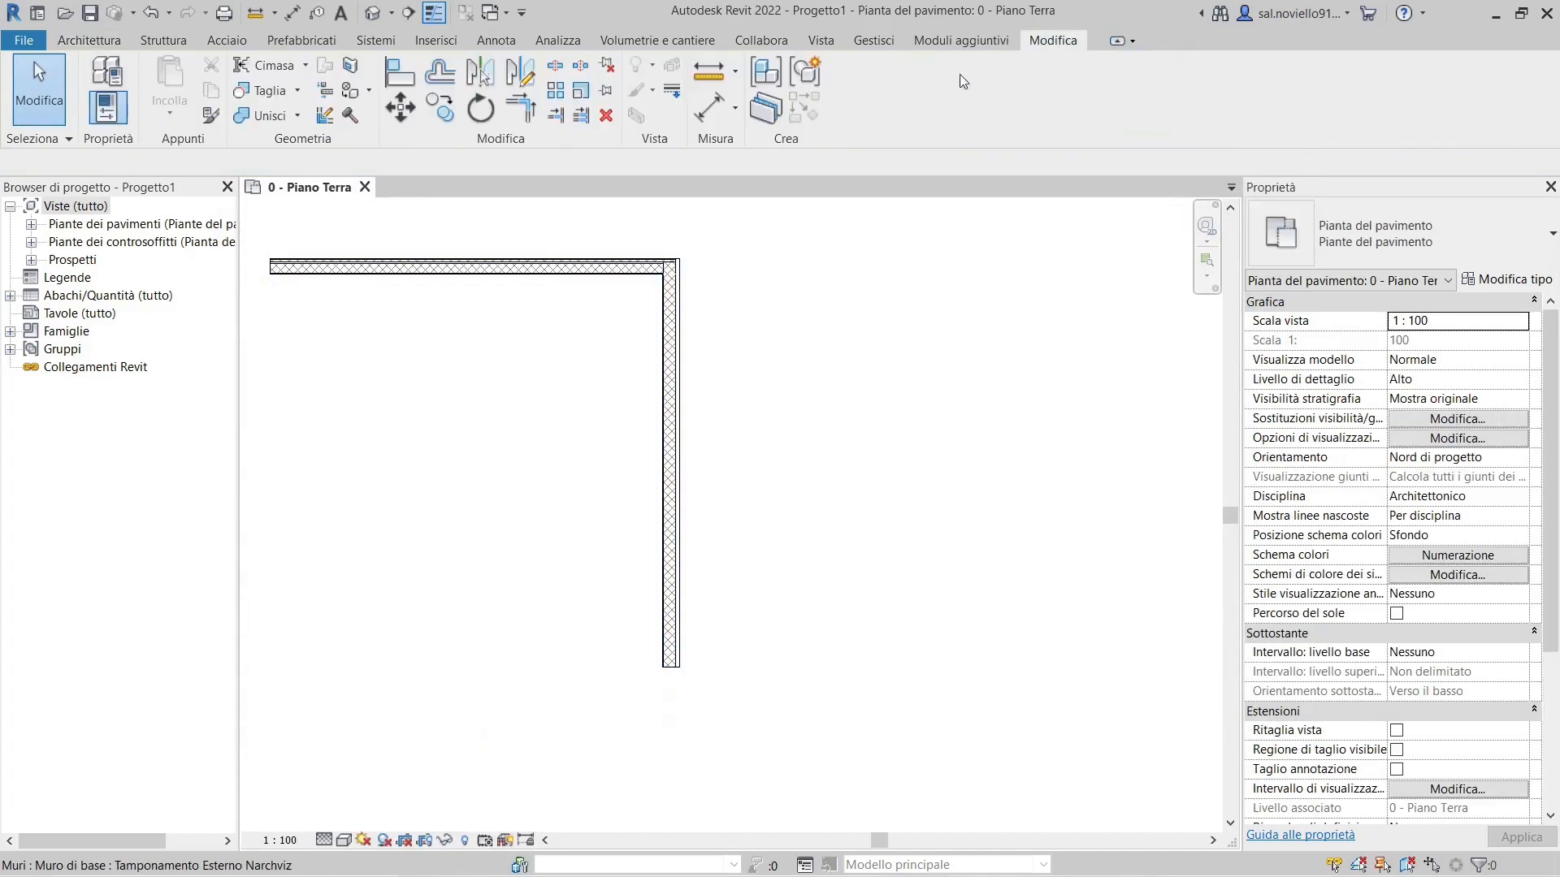
click(211, 115)
click(674, 366)
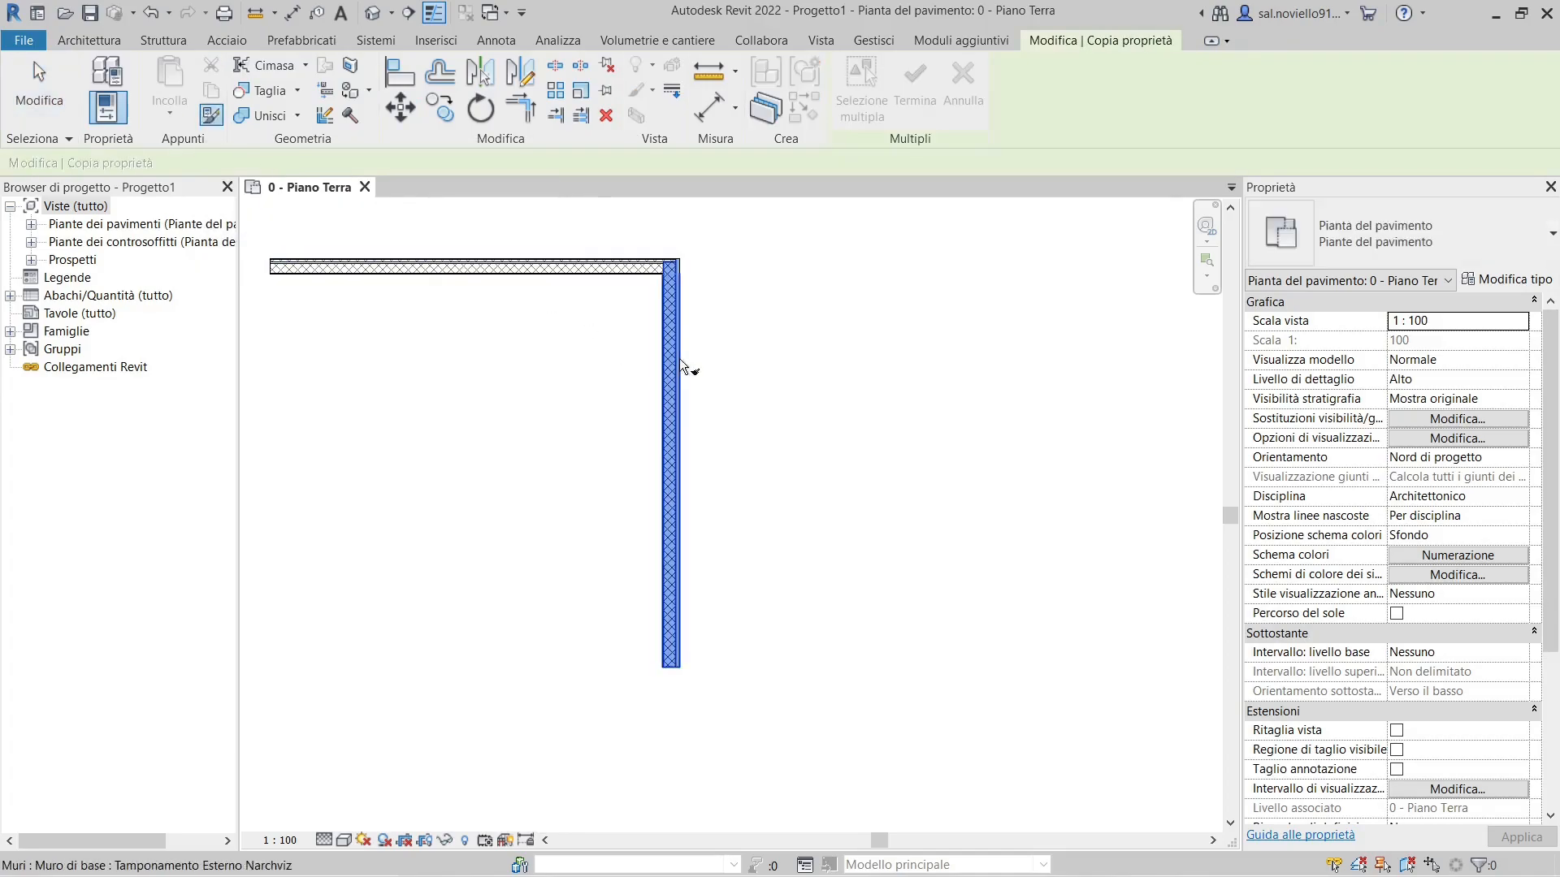
click(599, 272)
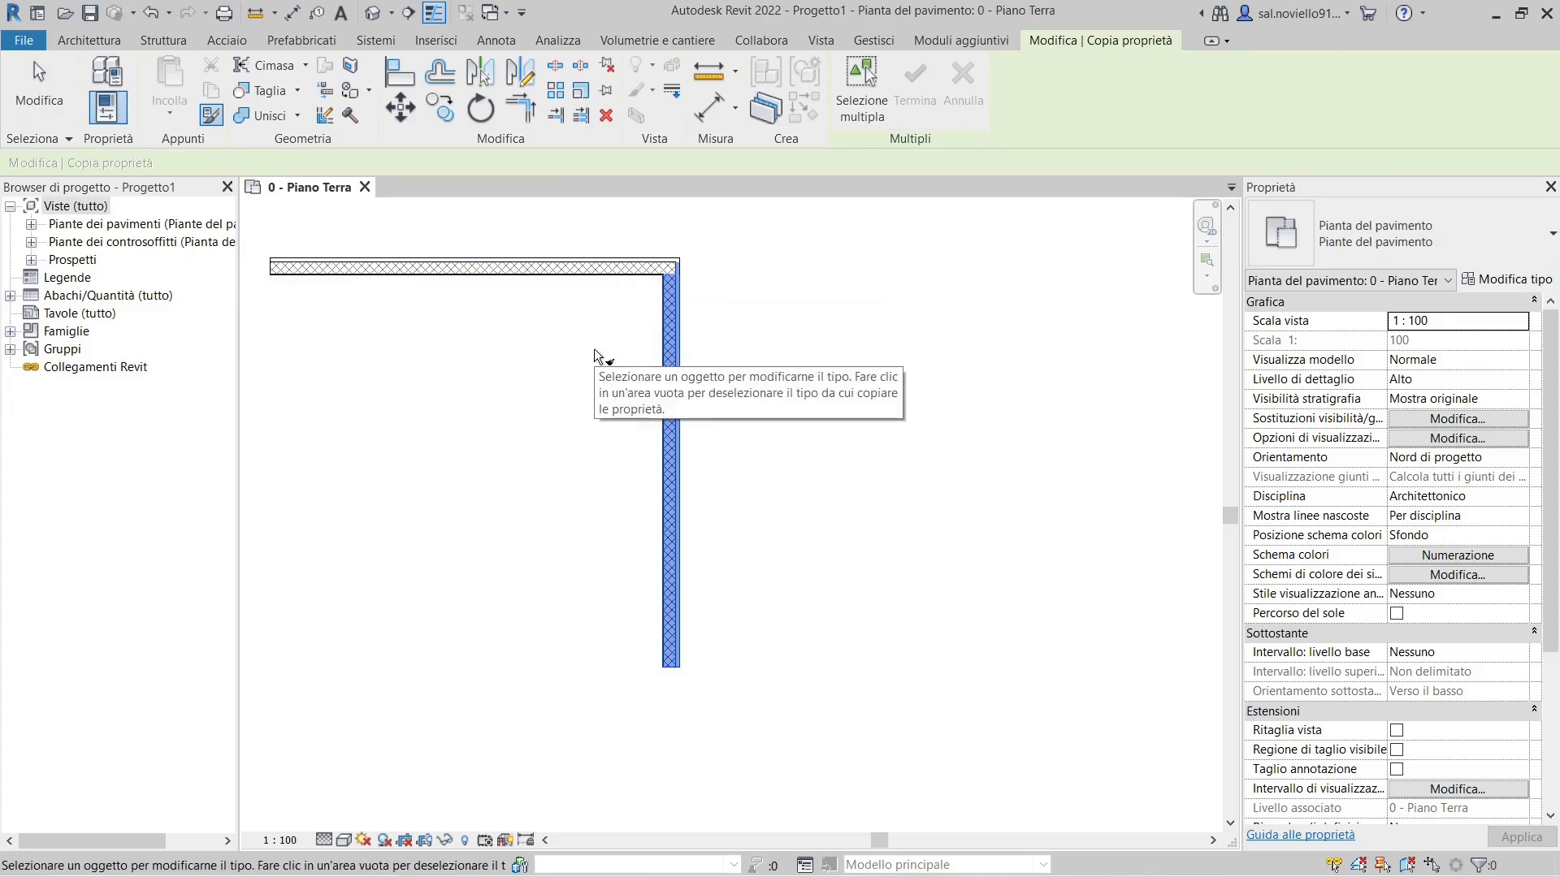
key(Escape)
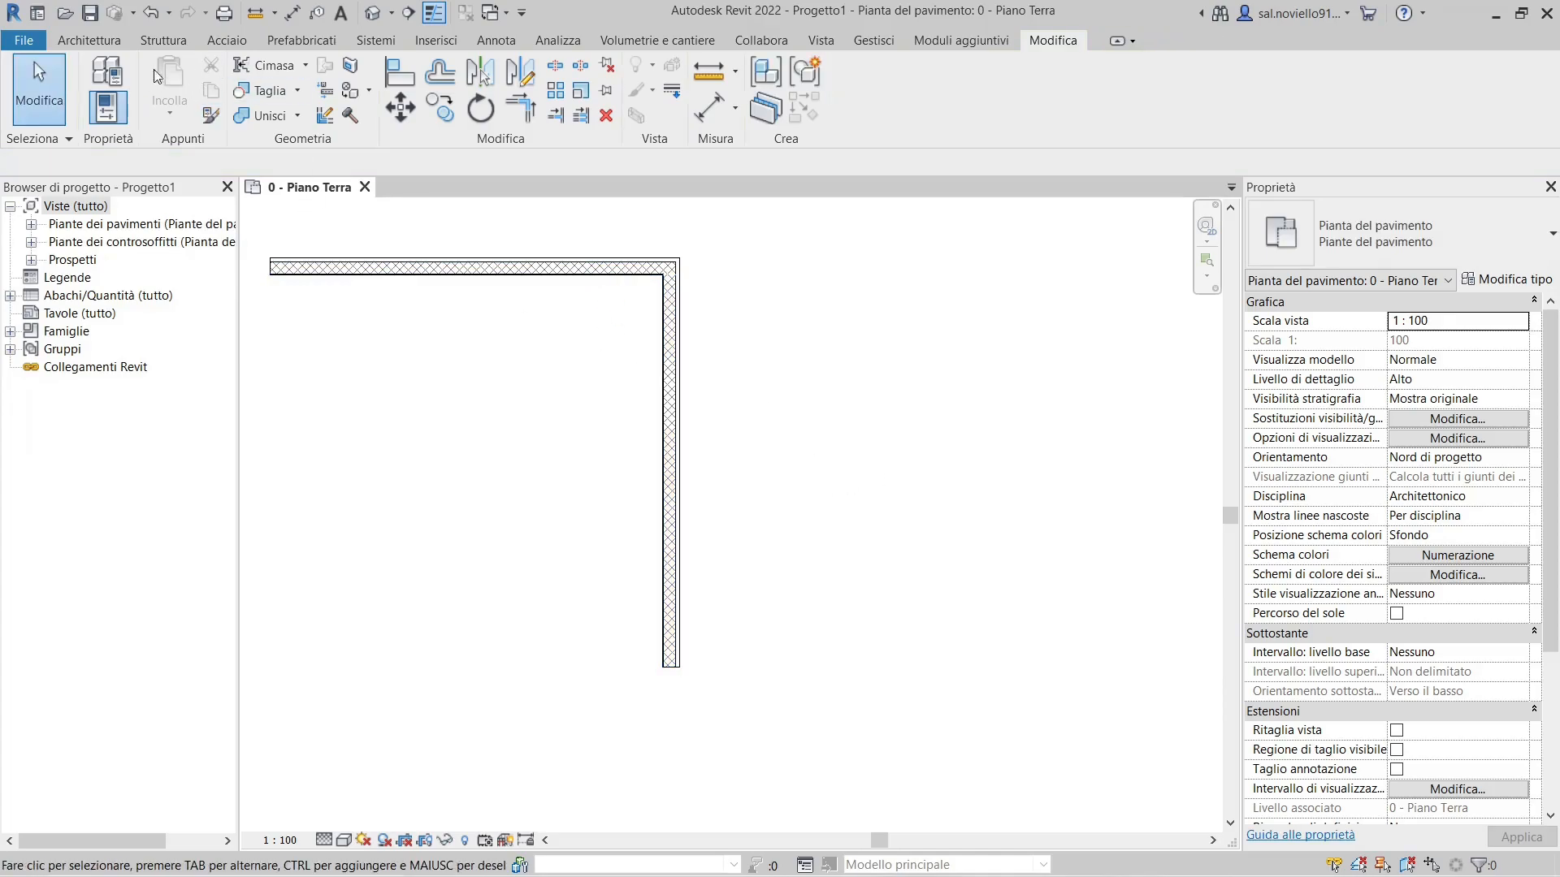
- Place a Finestra - 1 Anta 90x120 cm window roughly midway along the vertical wall
click(102, 41)
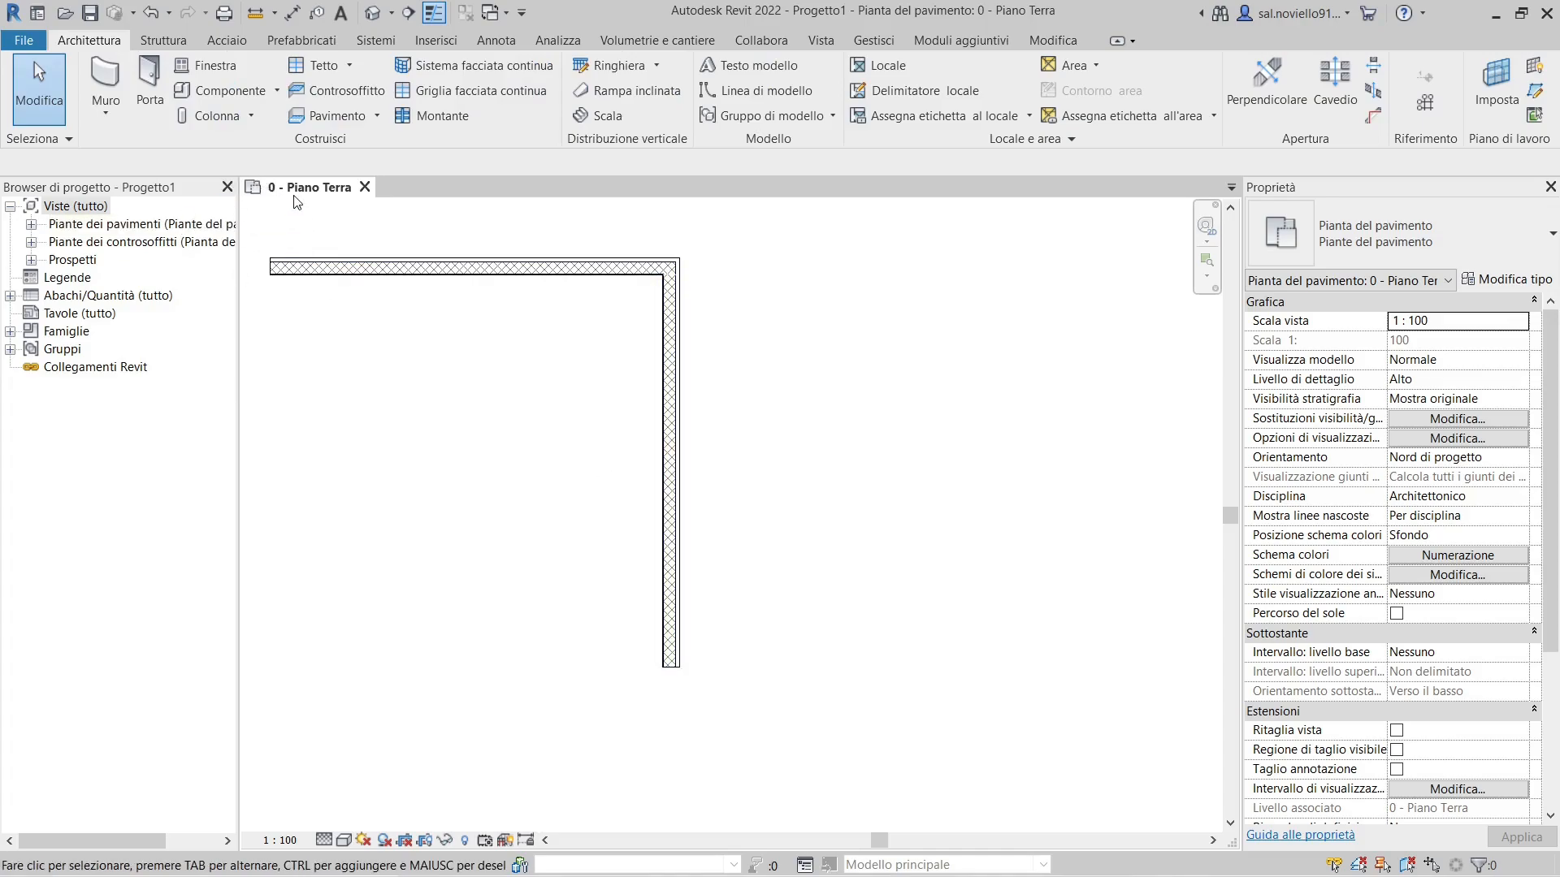
click(204, 65)
scroll(662, 455, up, 3)
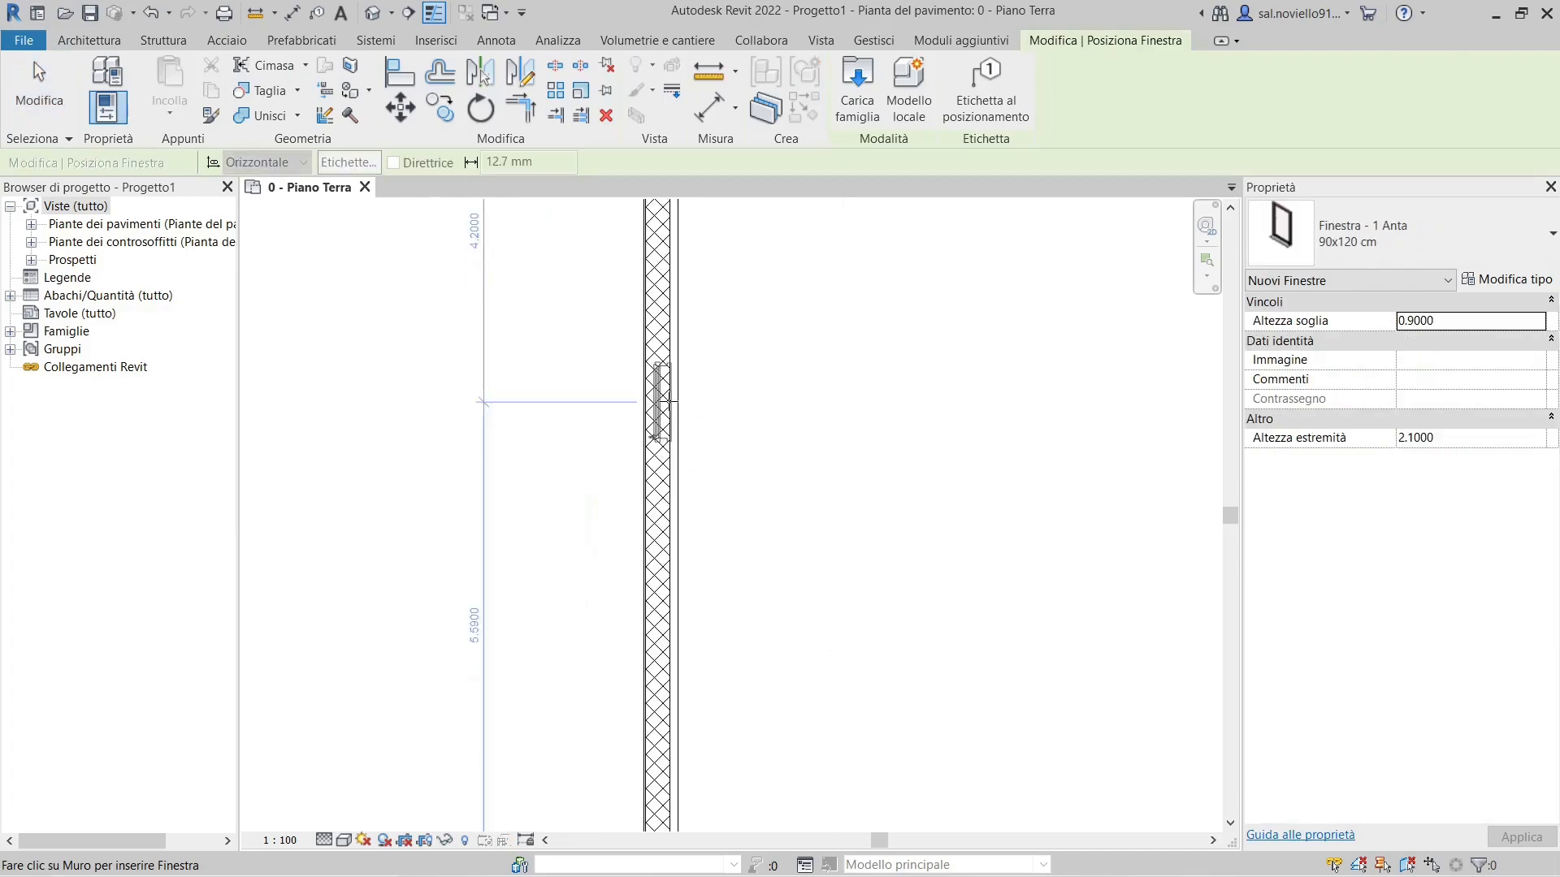
click(671, 420)
key(Escape)
key(Escape)
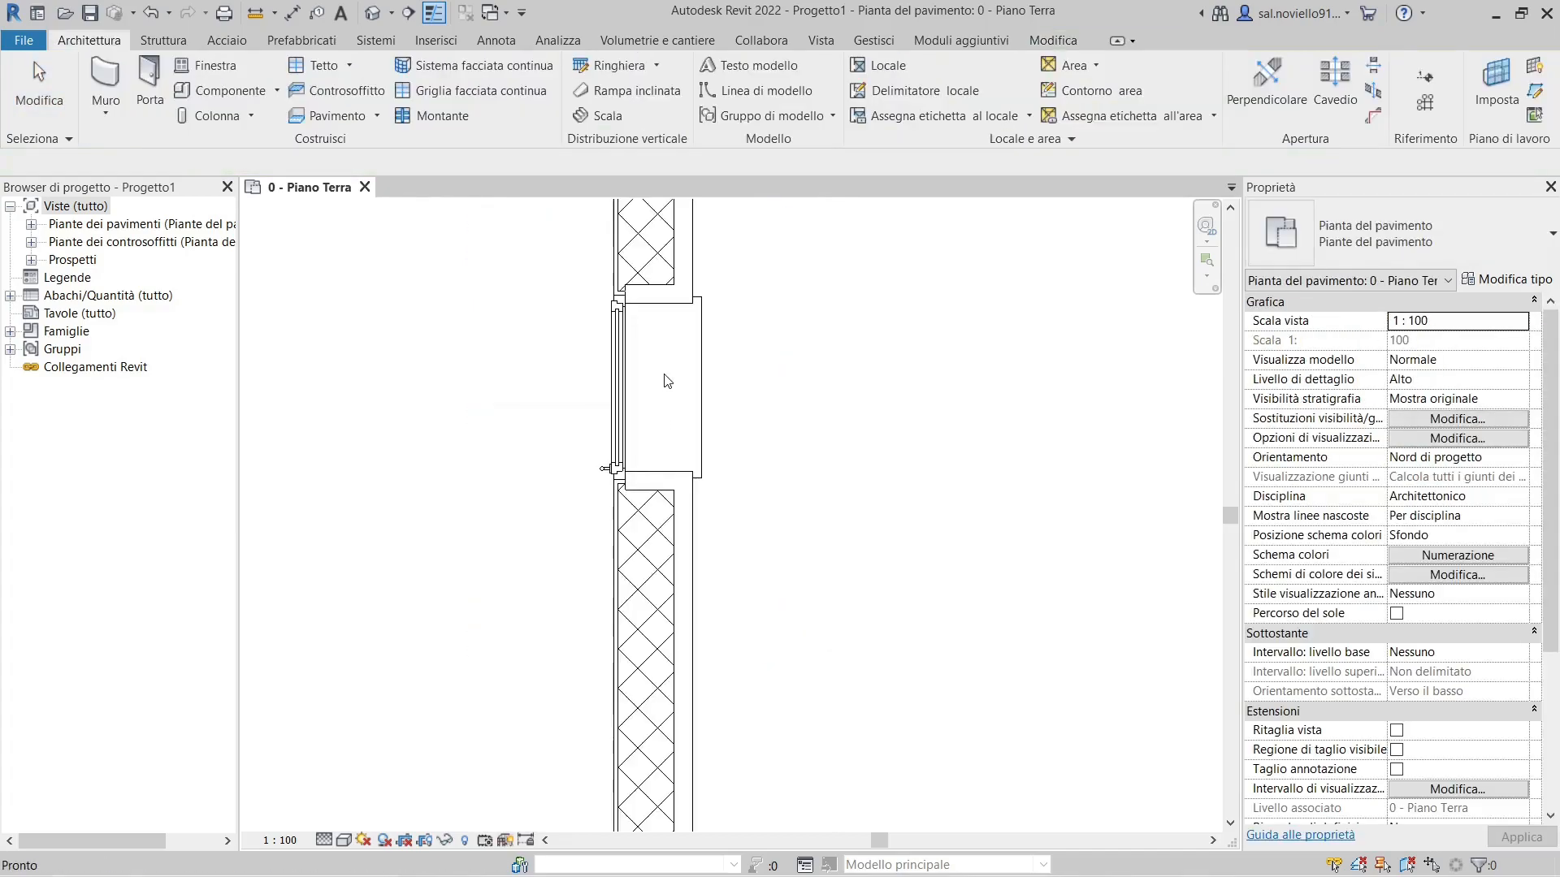
- Examine the wall's layer preview and its structure in the type properties to see how the layers wrap at the window opening
scroll(674, 496, up, 3)
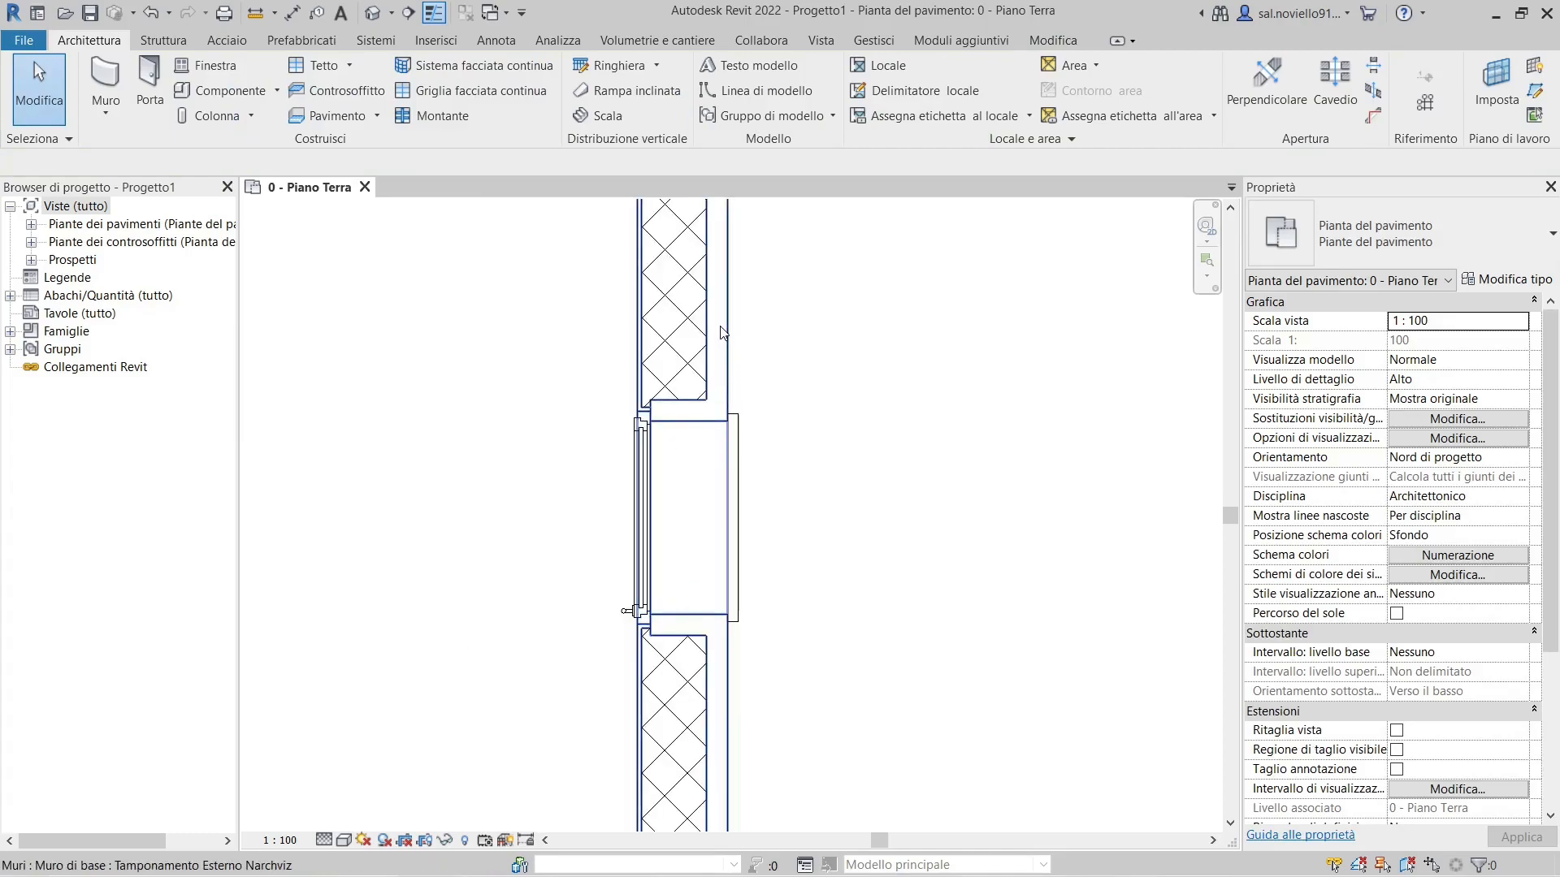
scroll(721, 329, up, 1)
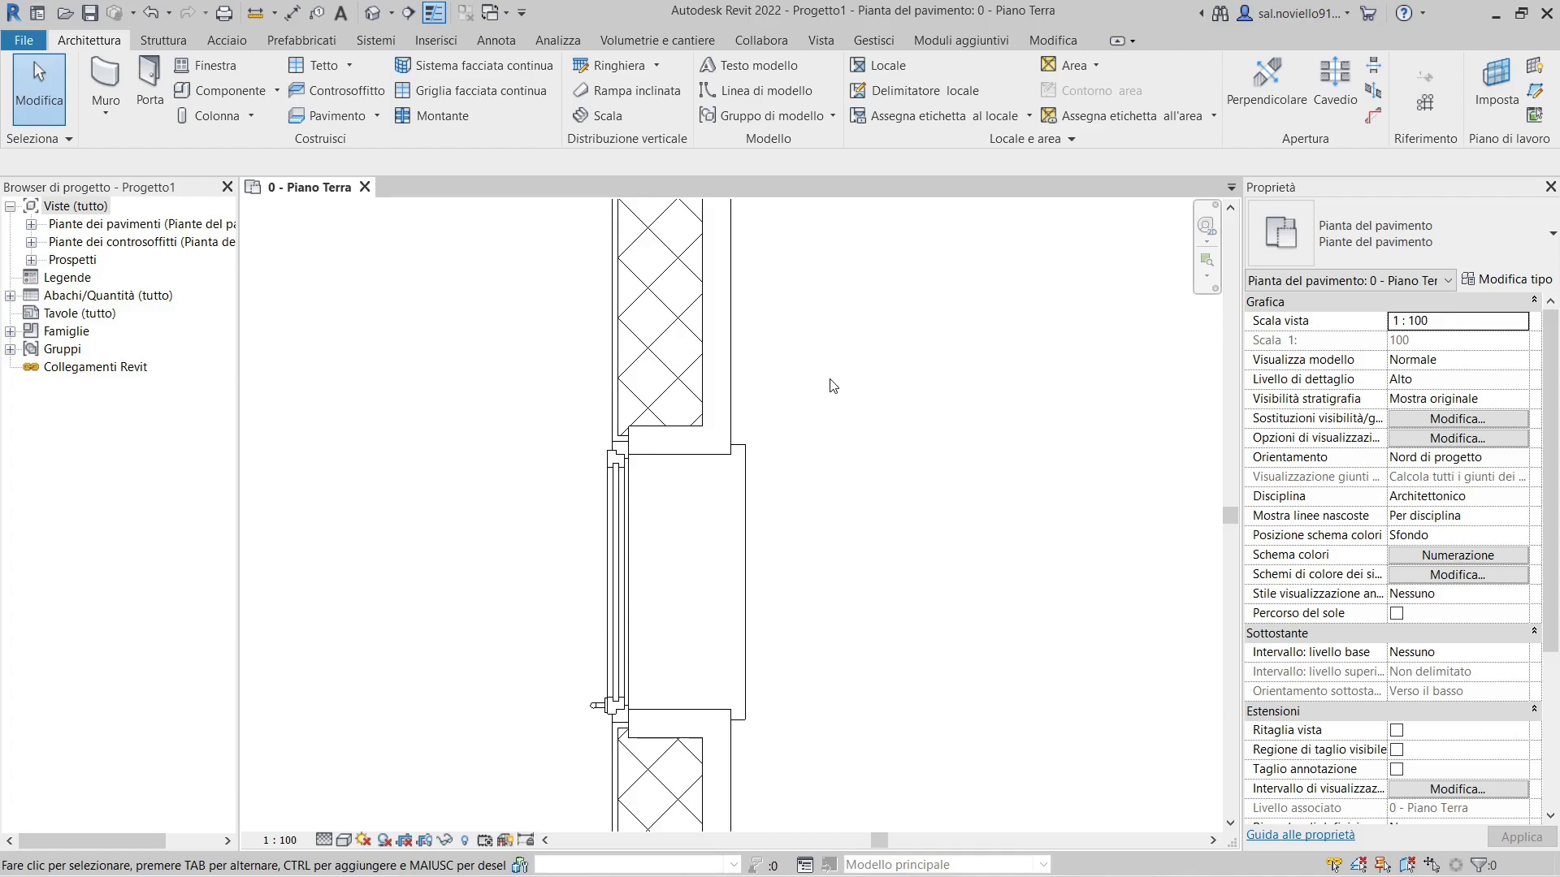
click(733, 325)
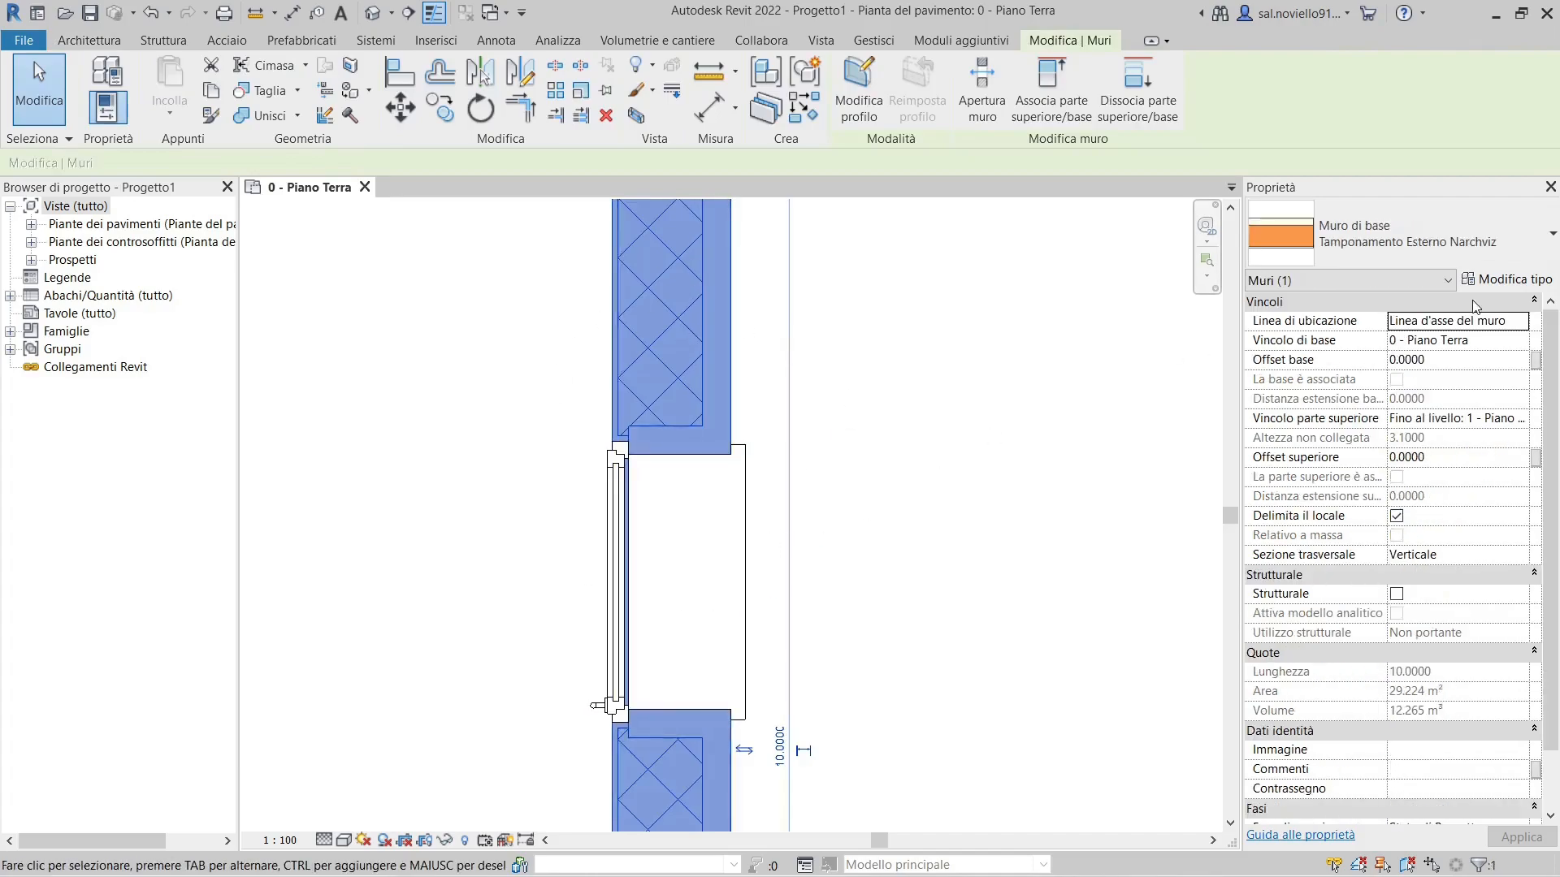
click(1494, 281)
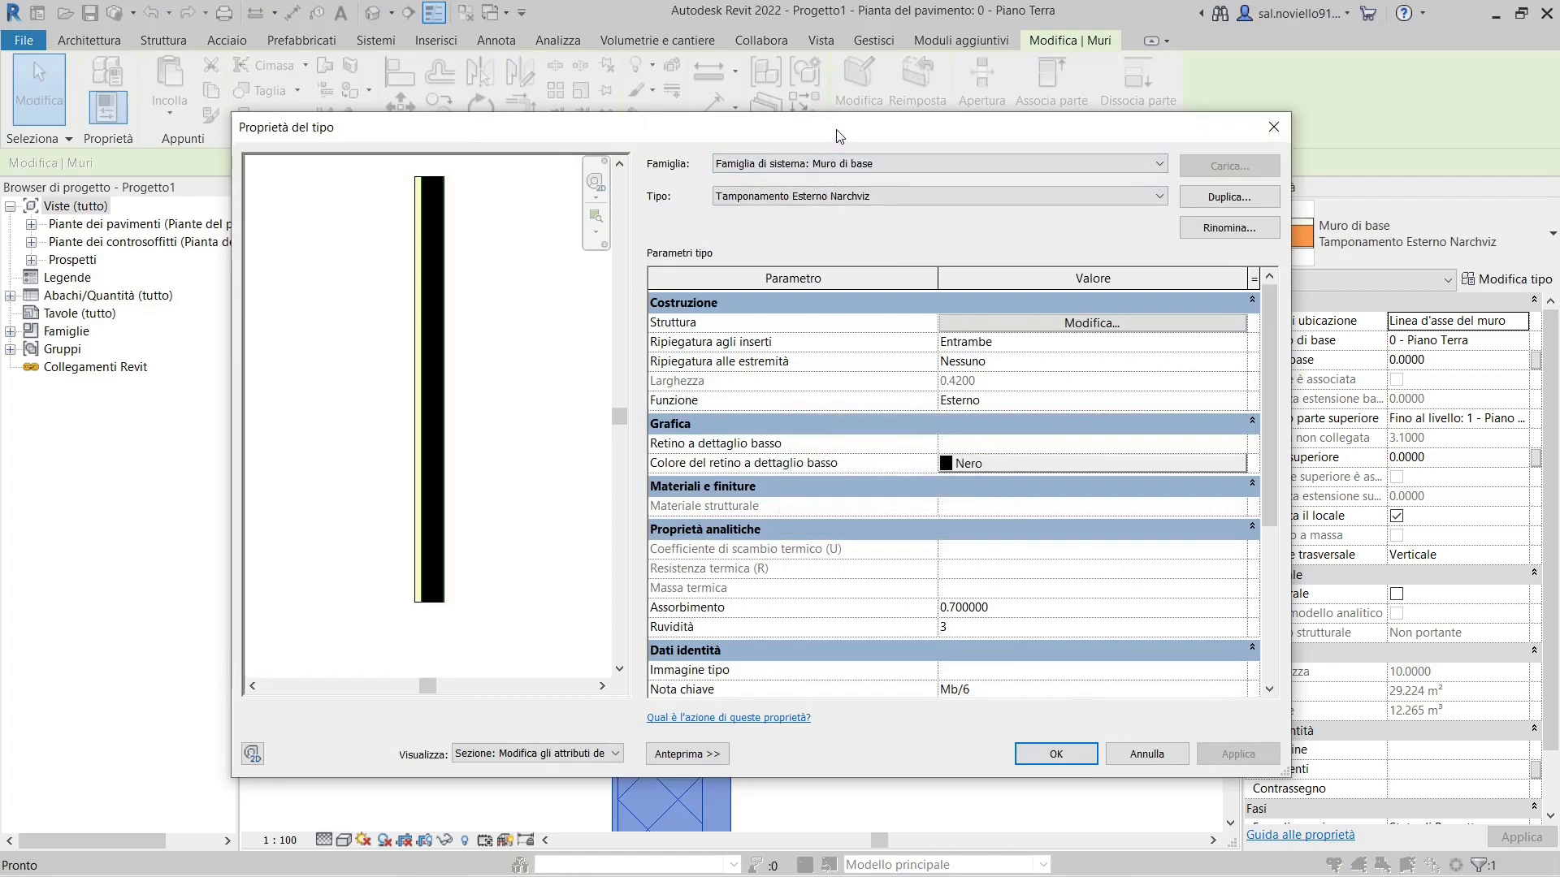
scroll(481, 534, up, 3)
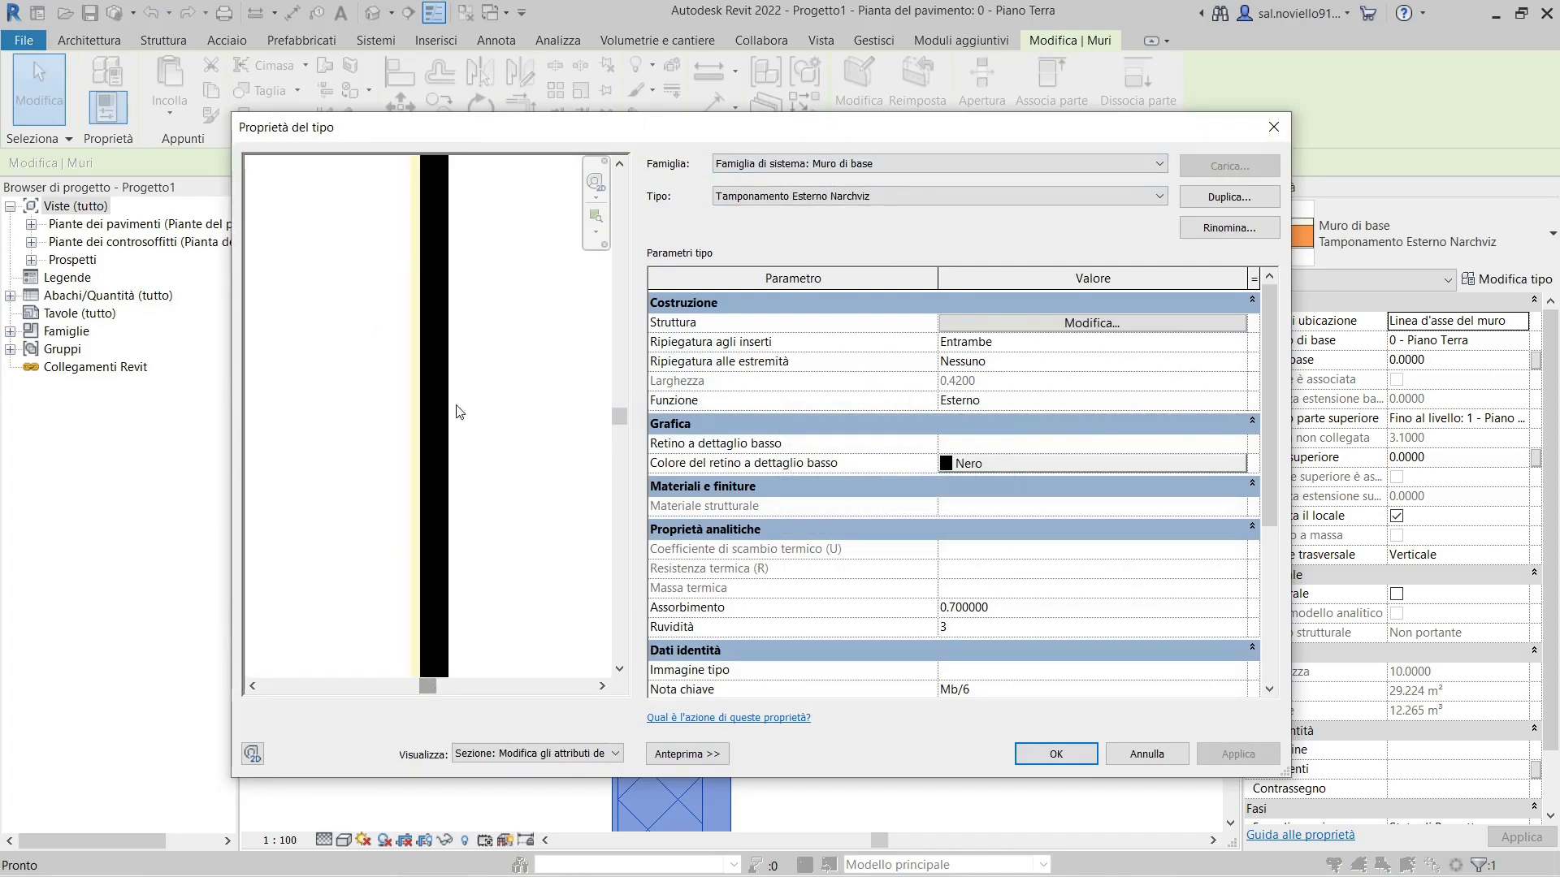
scroll(438, 425, down, 2)
scroll(425, 504, up, 4)
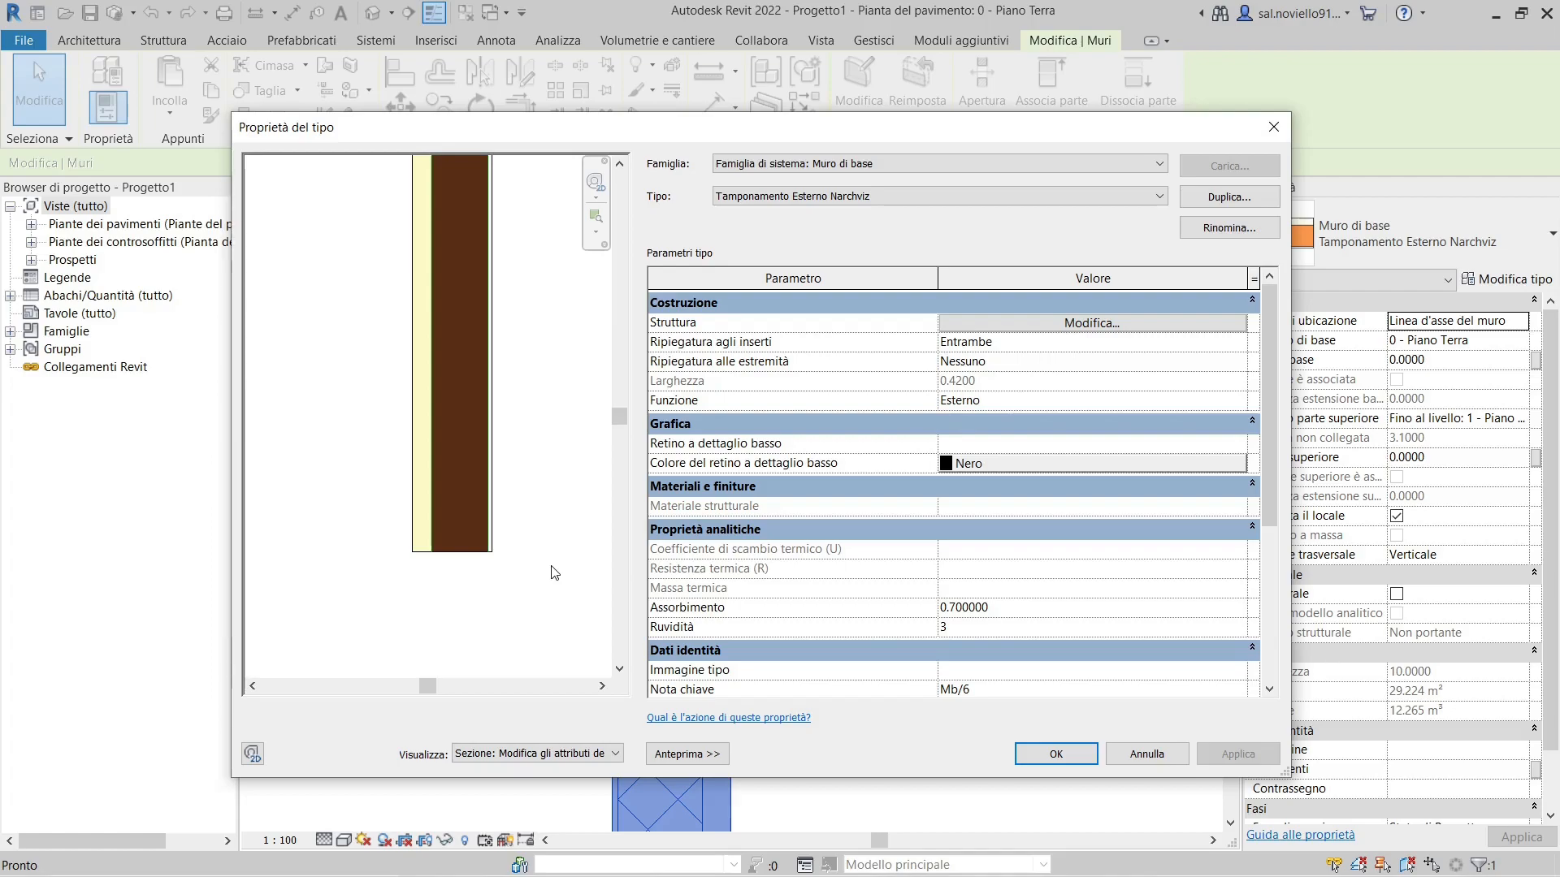
click(1066, 325)
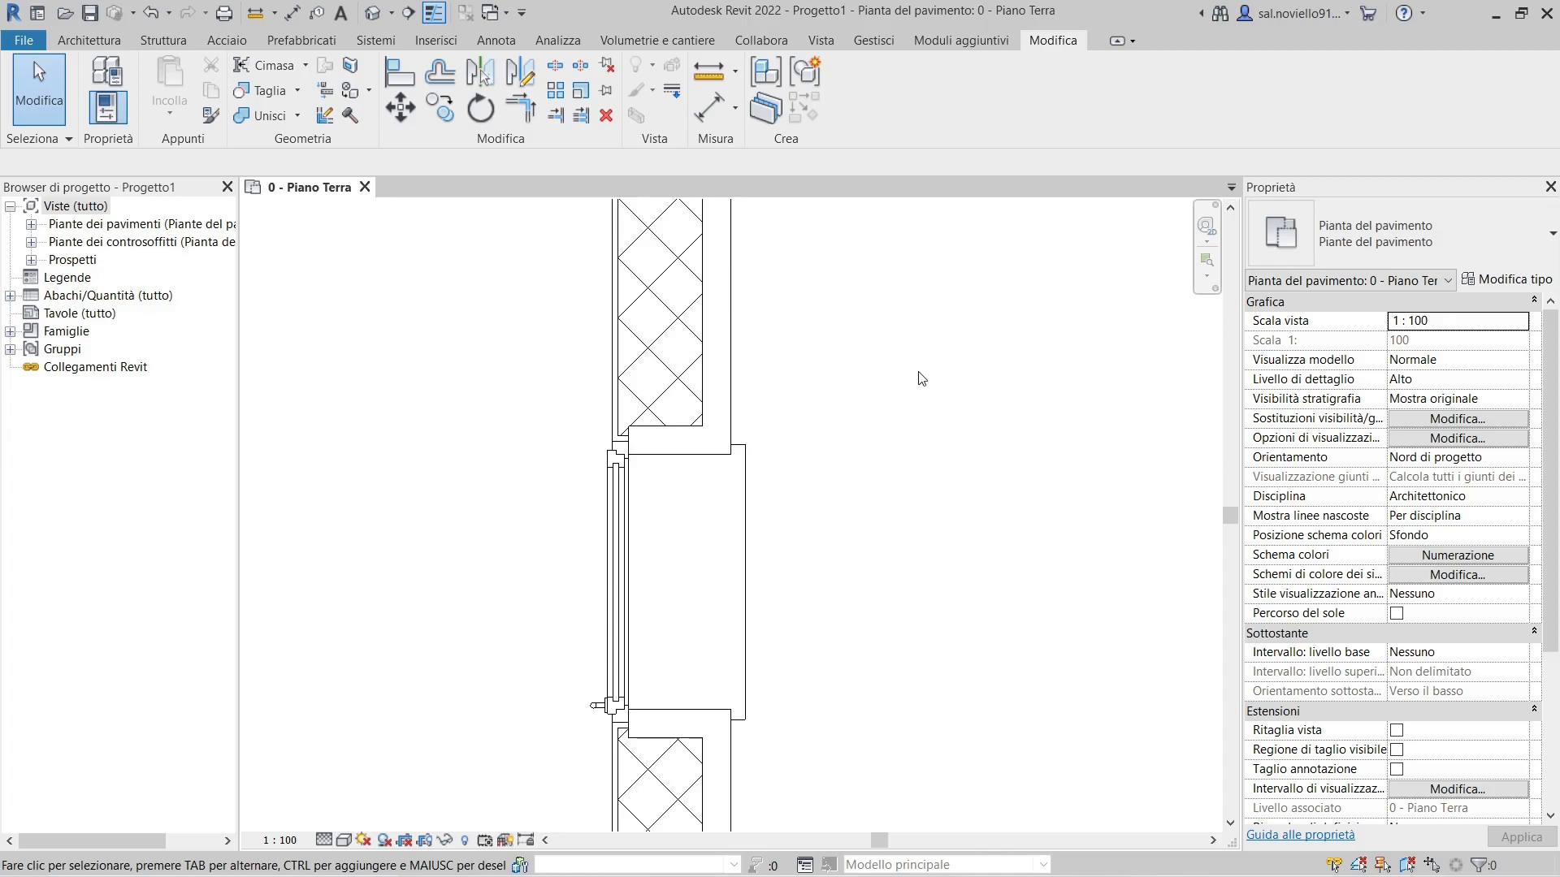
- Open the cut profile of the wall's outer insulation layer, including its return above the window, for surface editing
click(821, 41)
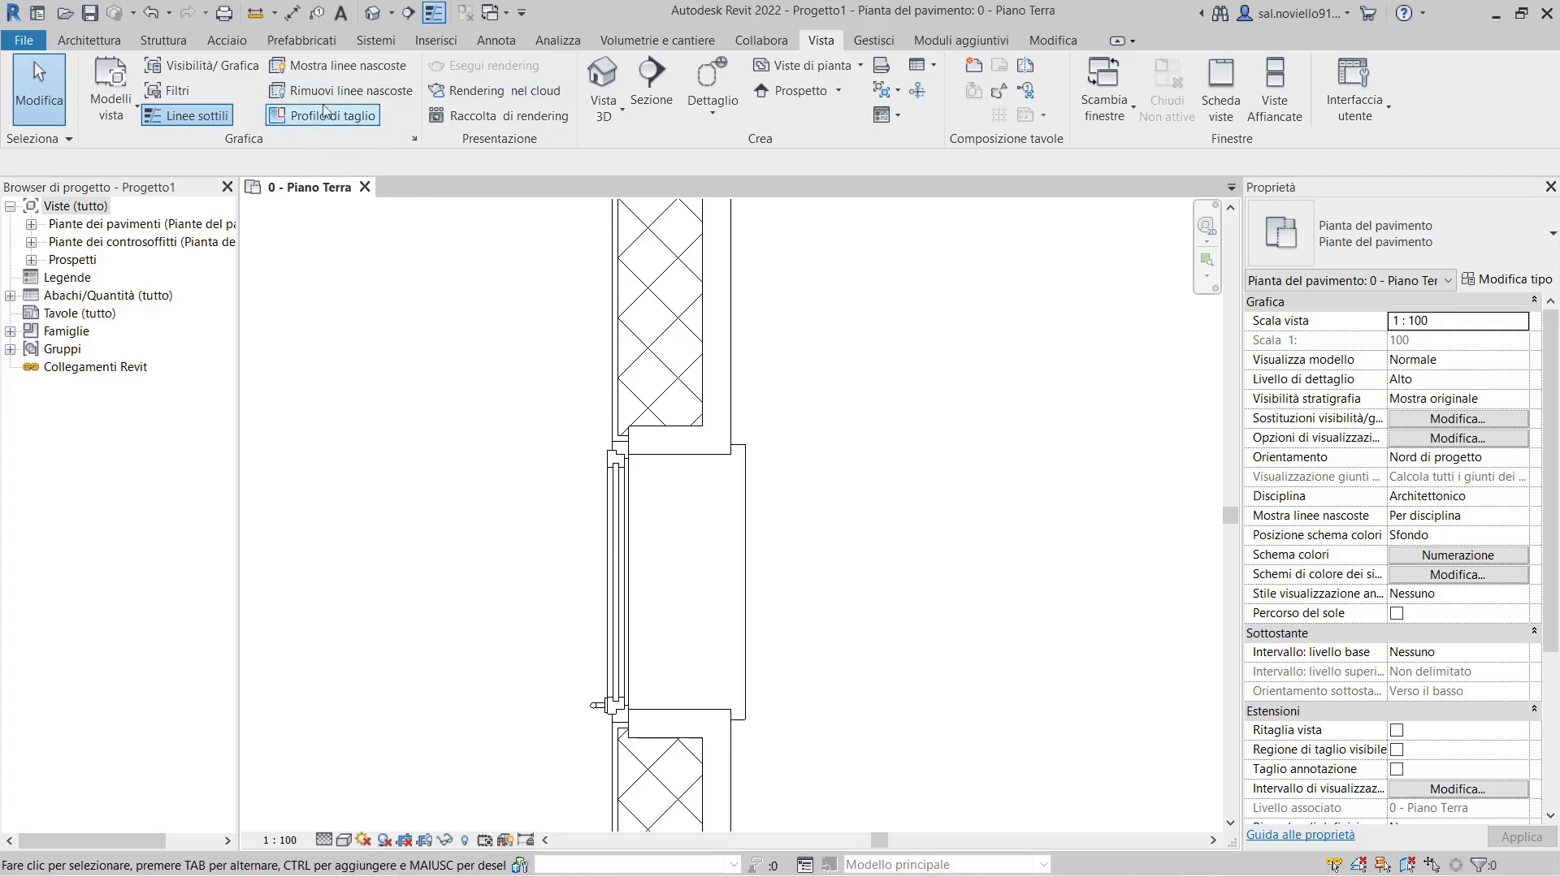
scroll(727, 456, up, 3)
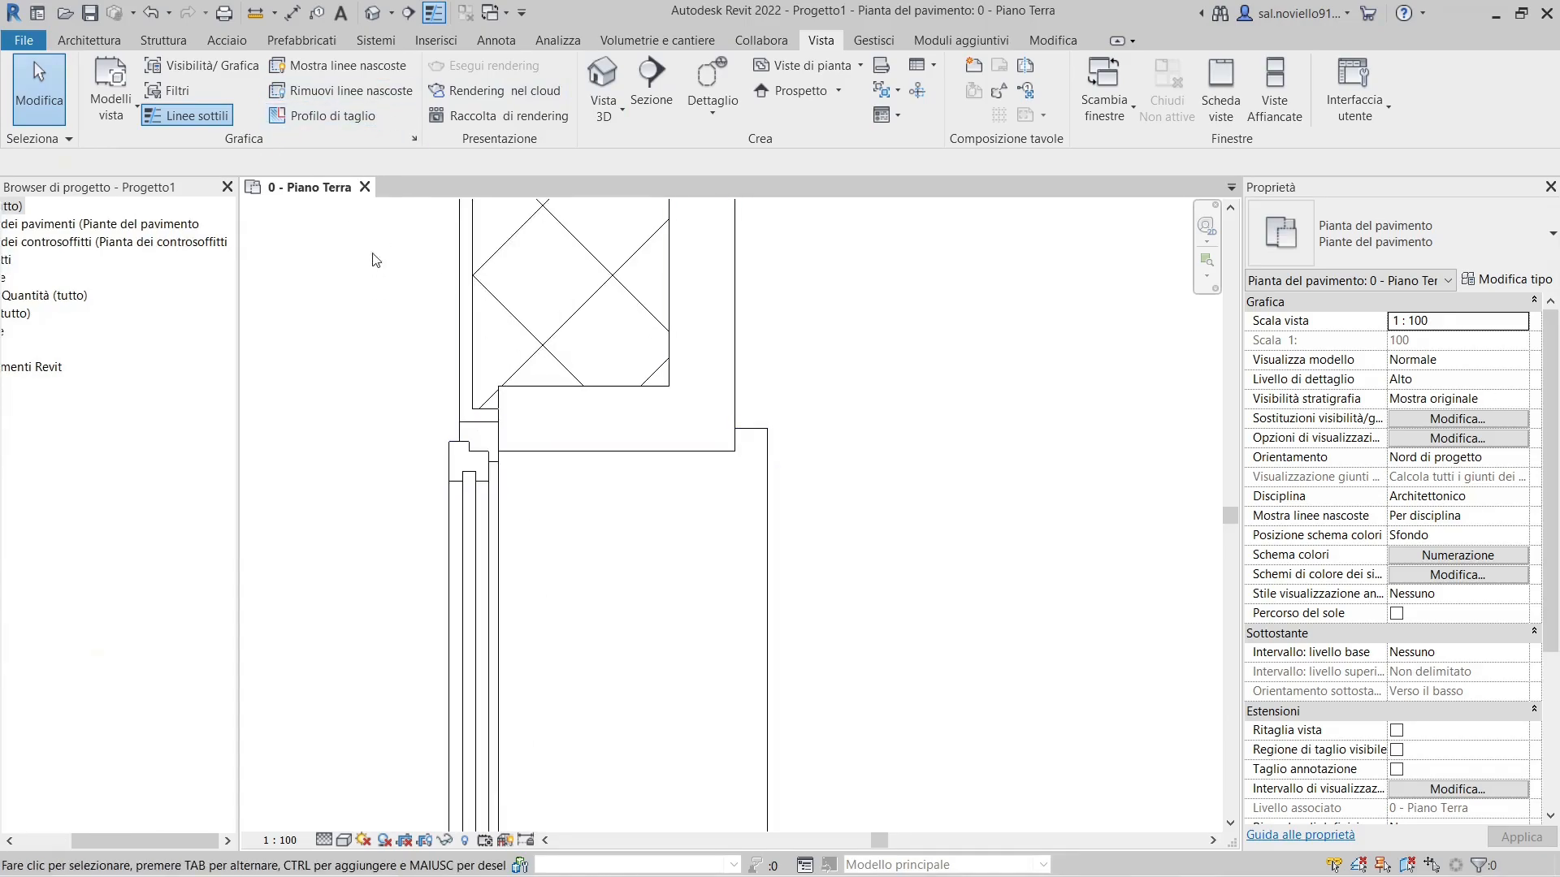
click(315, 120)
middle_drag(416, 366, 488, 476)
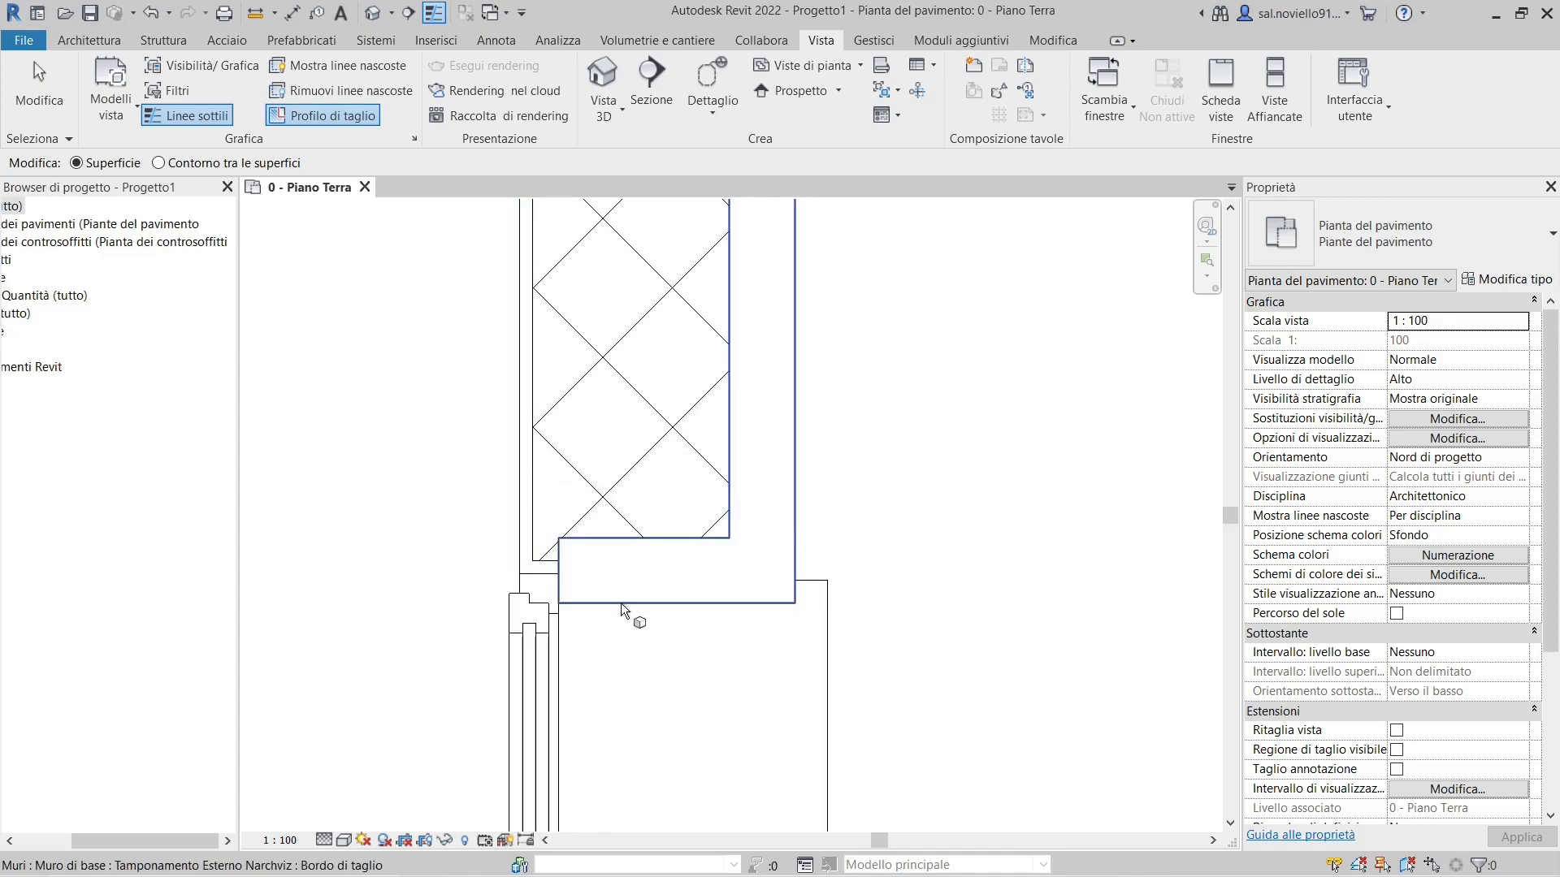
click(793, 461)
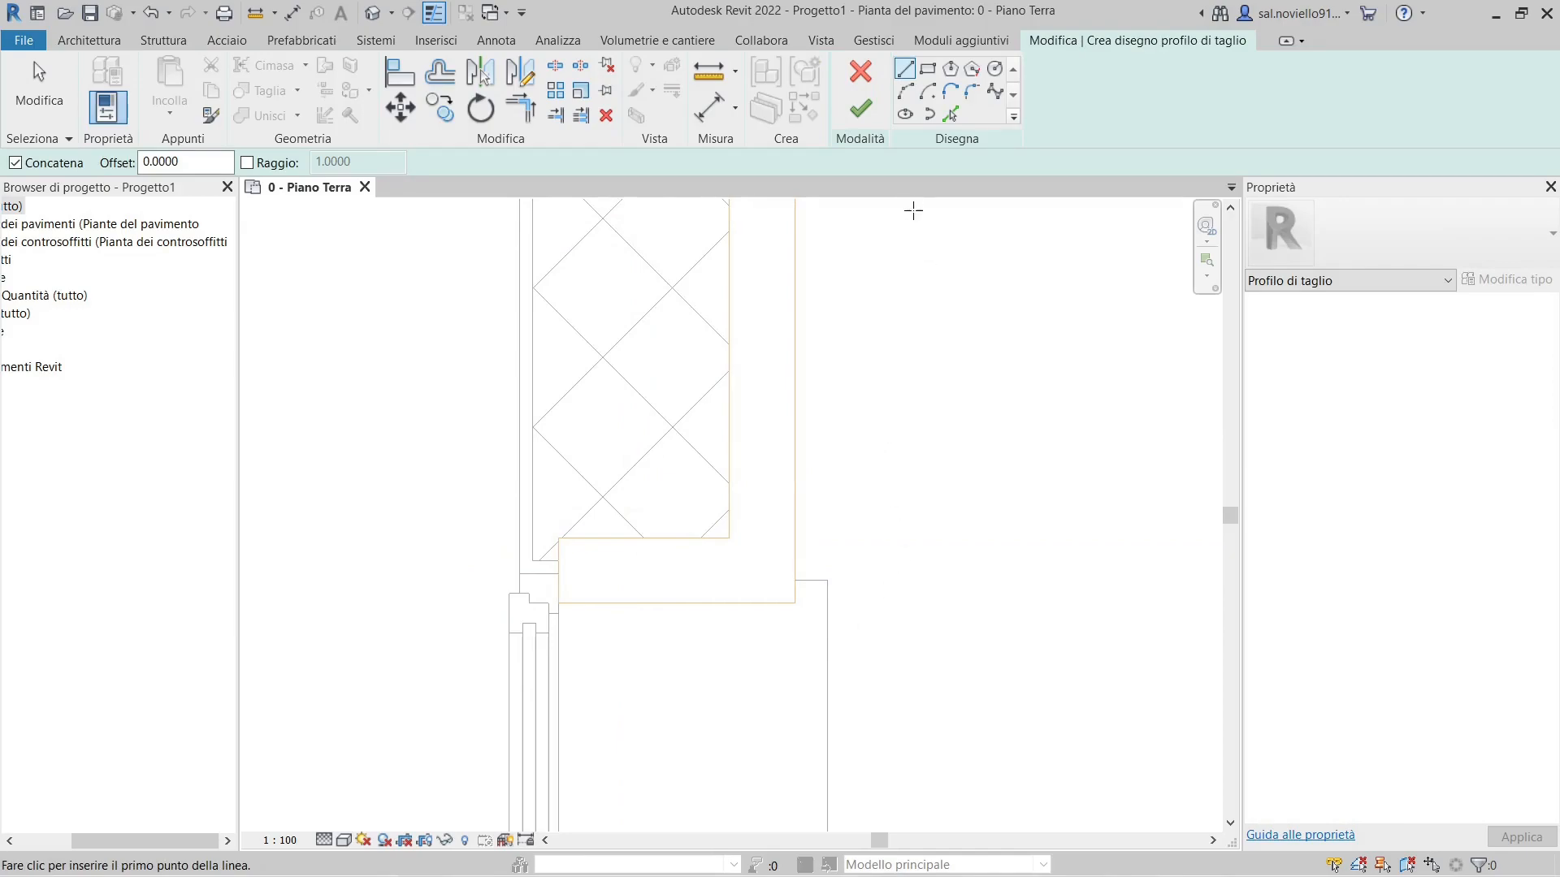
- Sketch a profile line from the insulation return's edge at the window opening, offset 0.02 into the layer
click(951, 115)
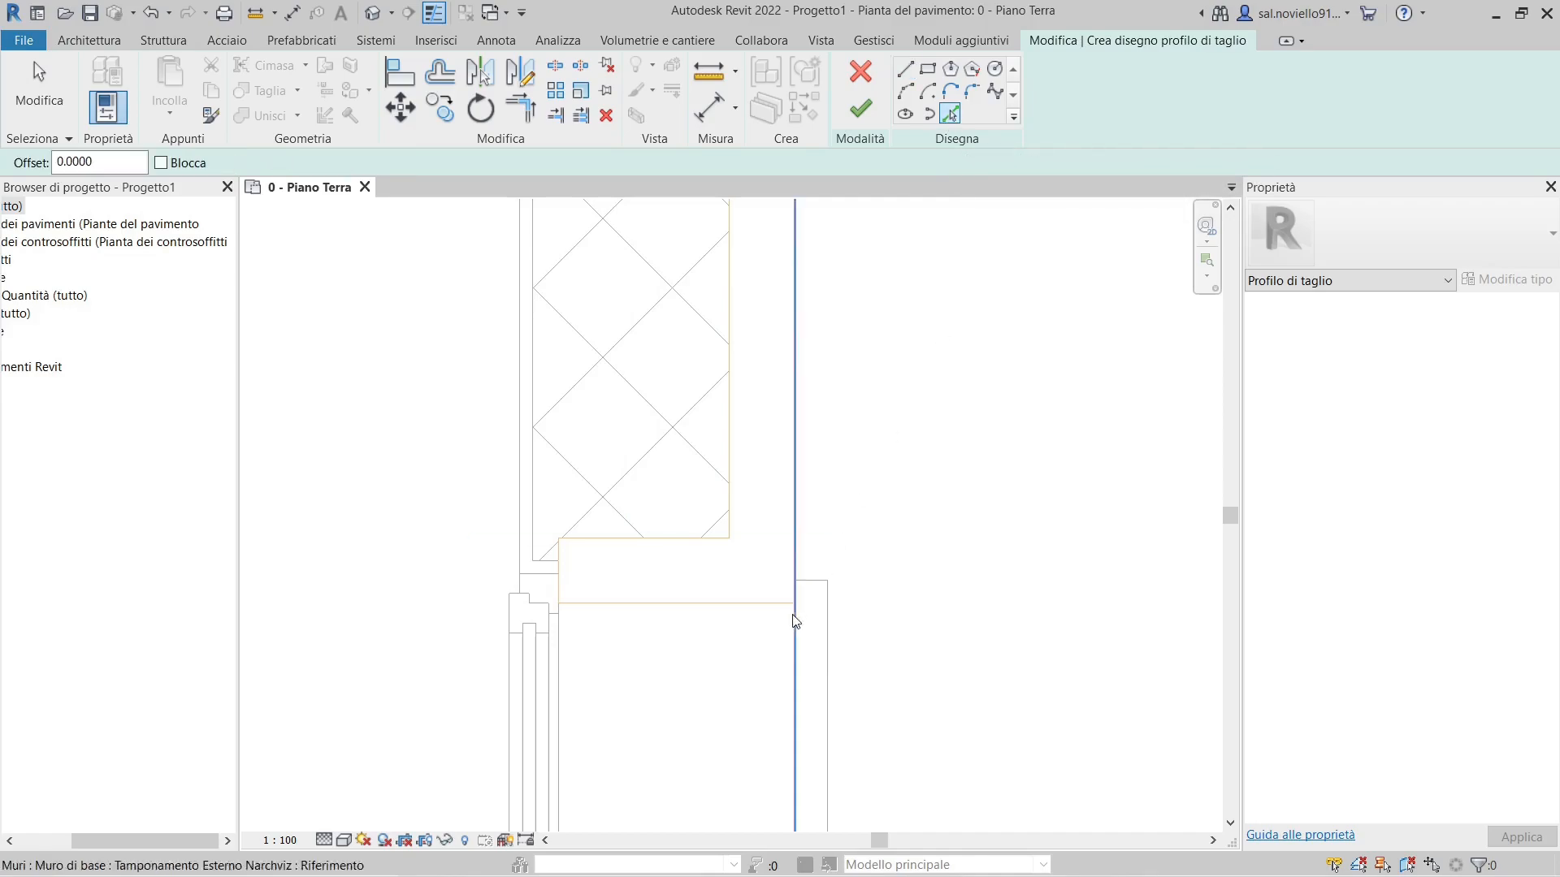
click(102, 162)
double_click(102, 161)
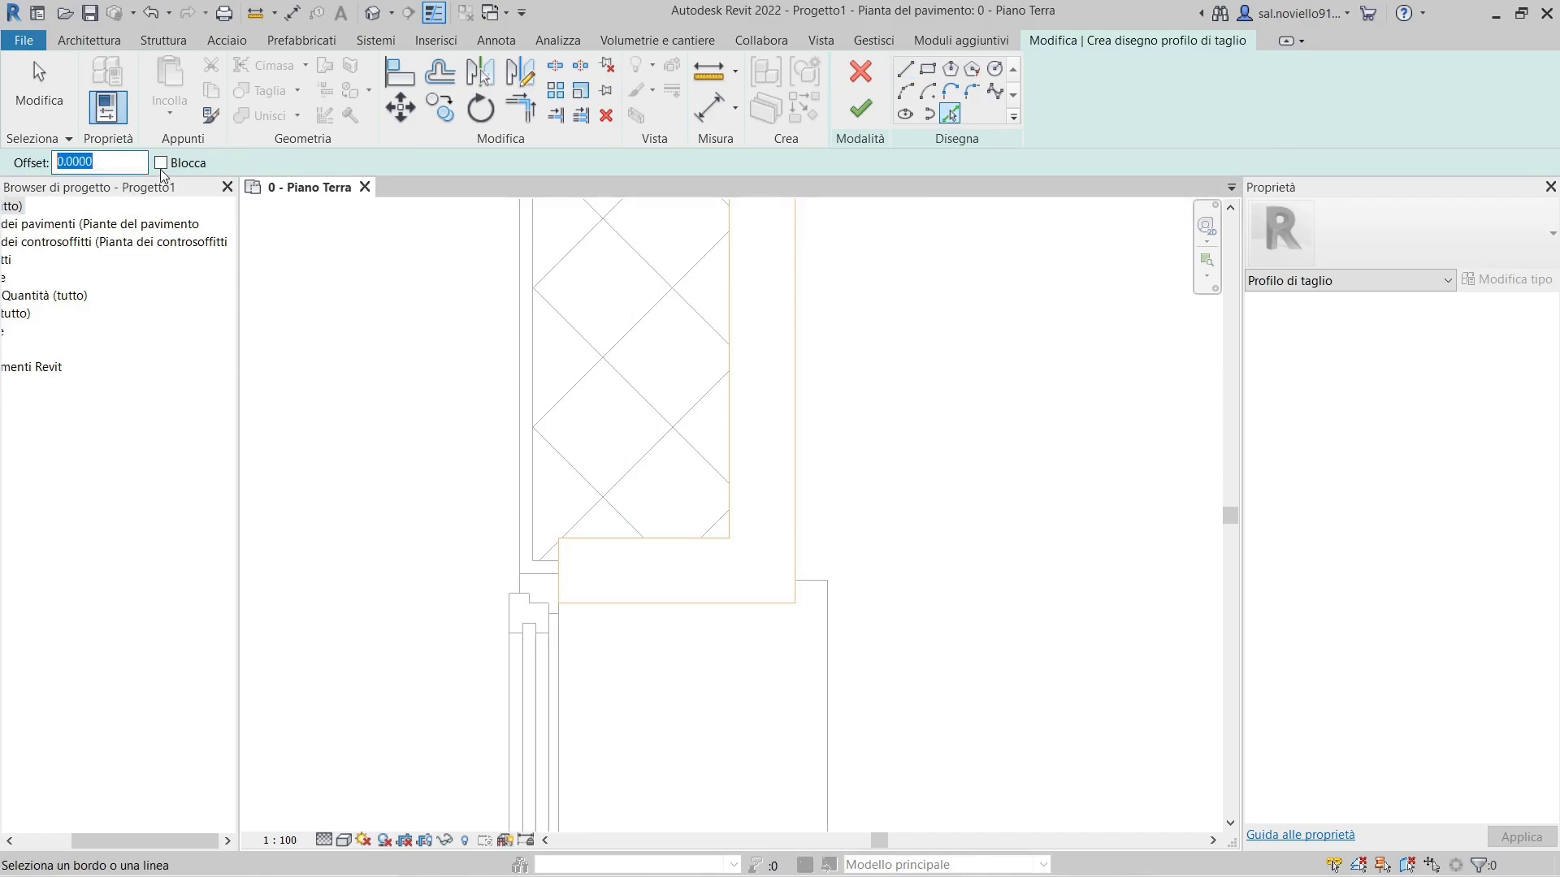
text(0.02)
key(Return)
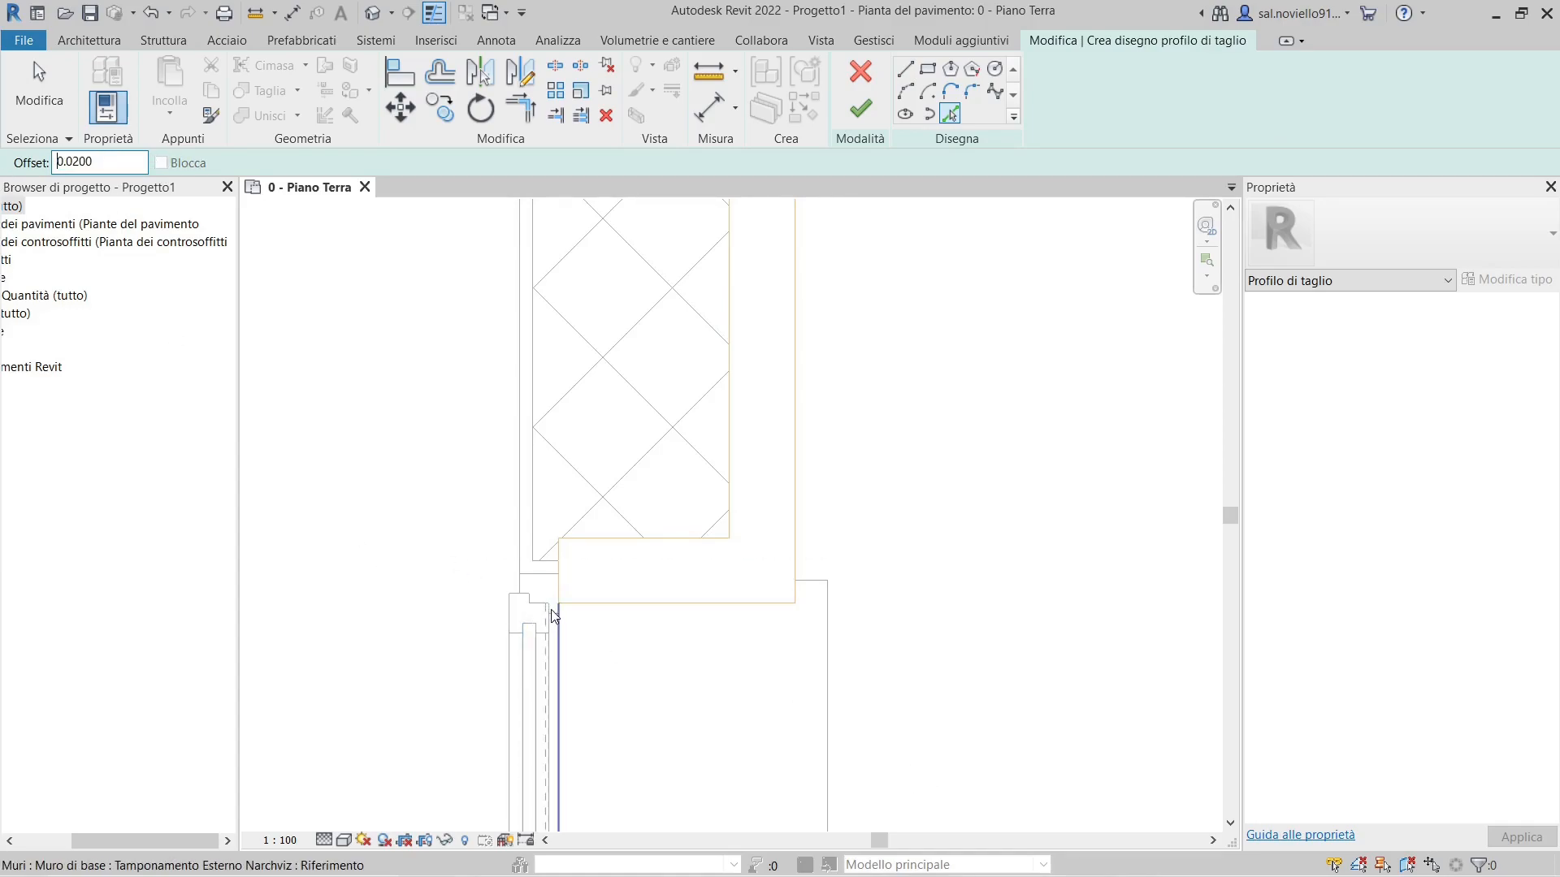
scroll(620, 634, up, 4)
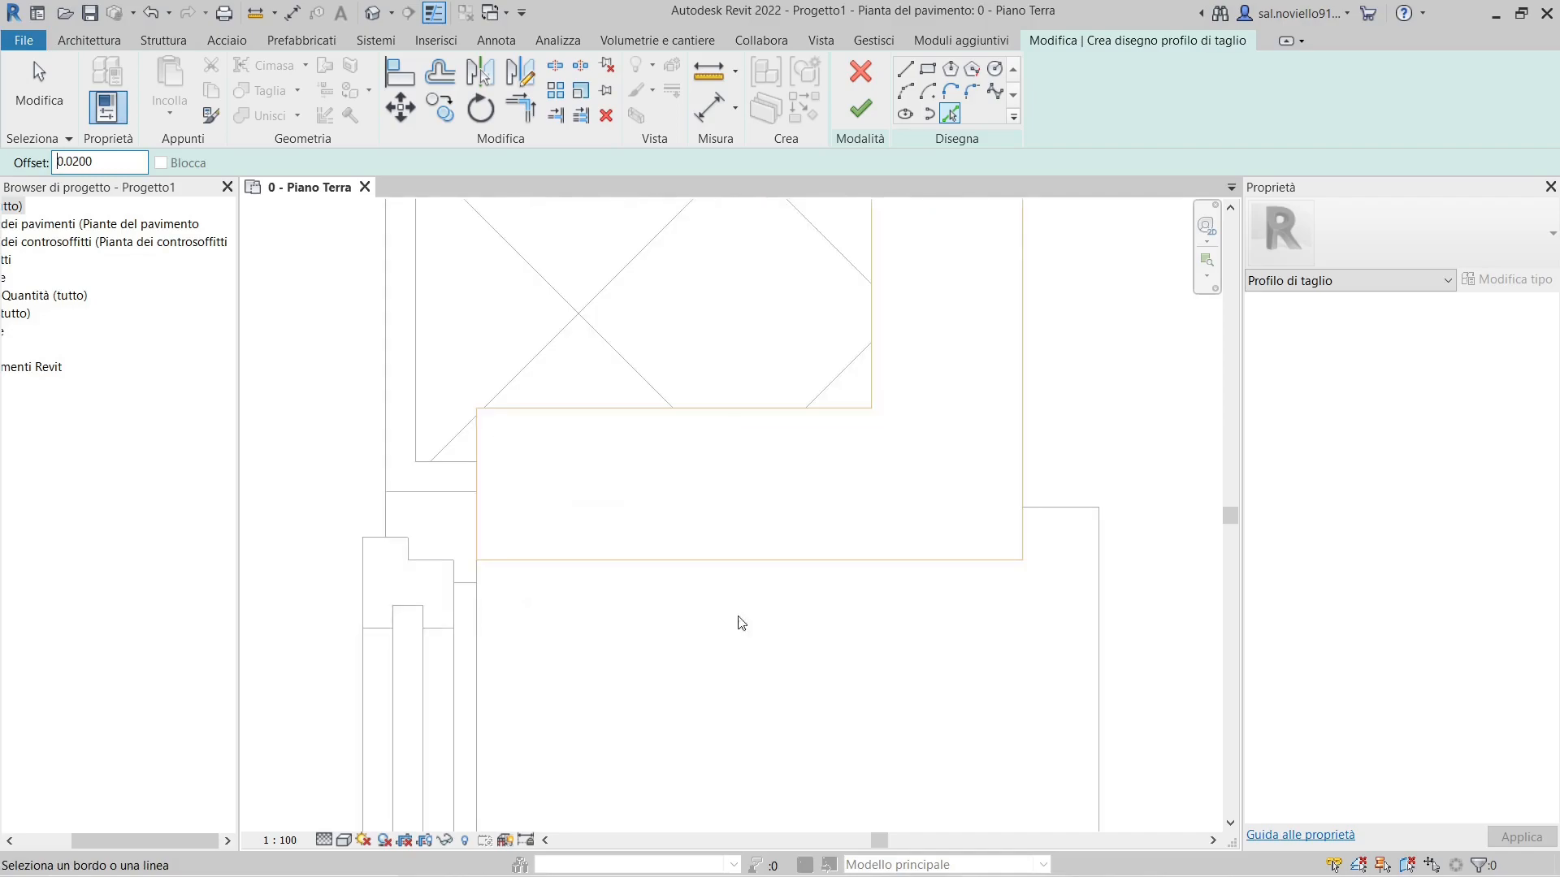
click(659, 561)
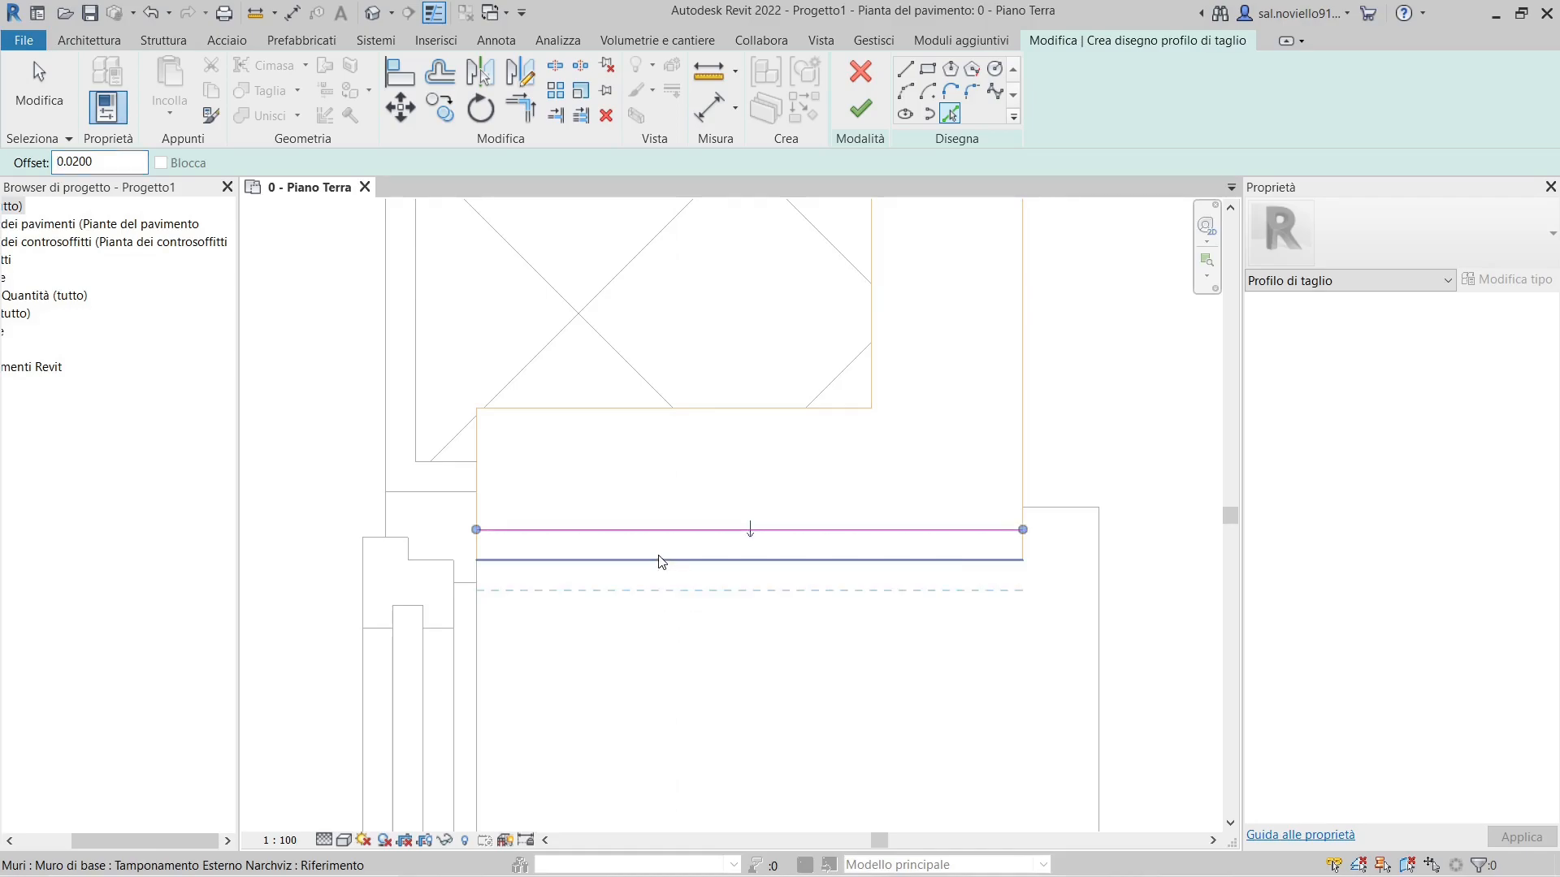
scroll(828, 550, down, 2)
key(Escape)
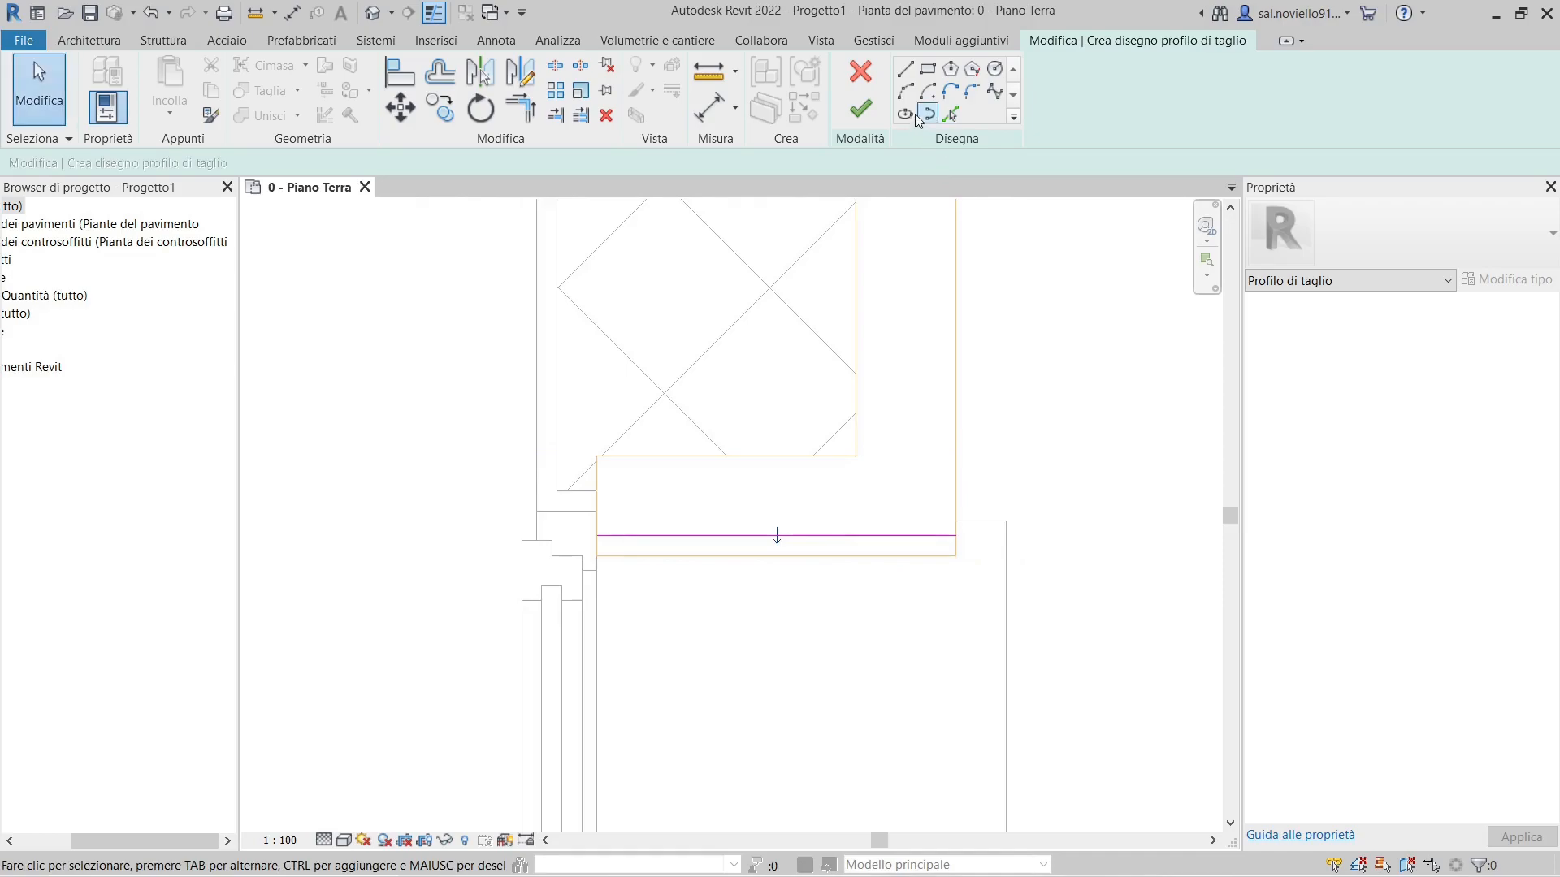
- Draw a vertical profile line from the structural layer's outer corner down to the offset line
click(906, 70)
scroll(845, 487, up, 2)
click(208, 161)
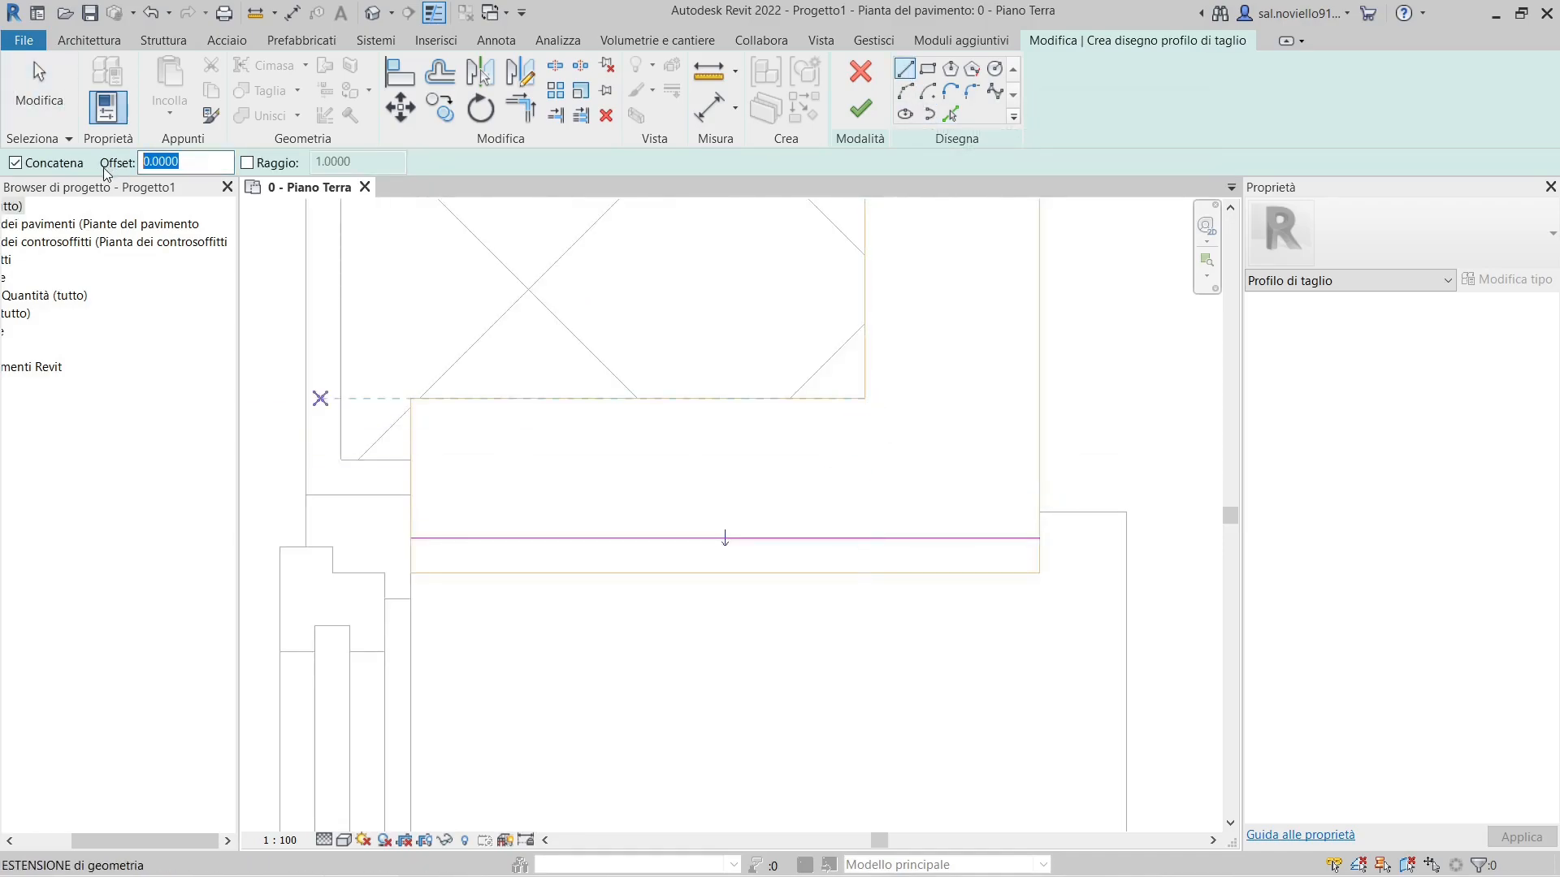
middle_drag(890, 408, 708, 368)
click(683, 358)
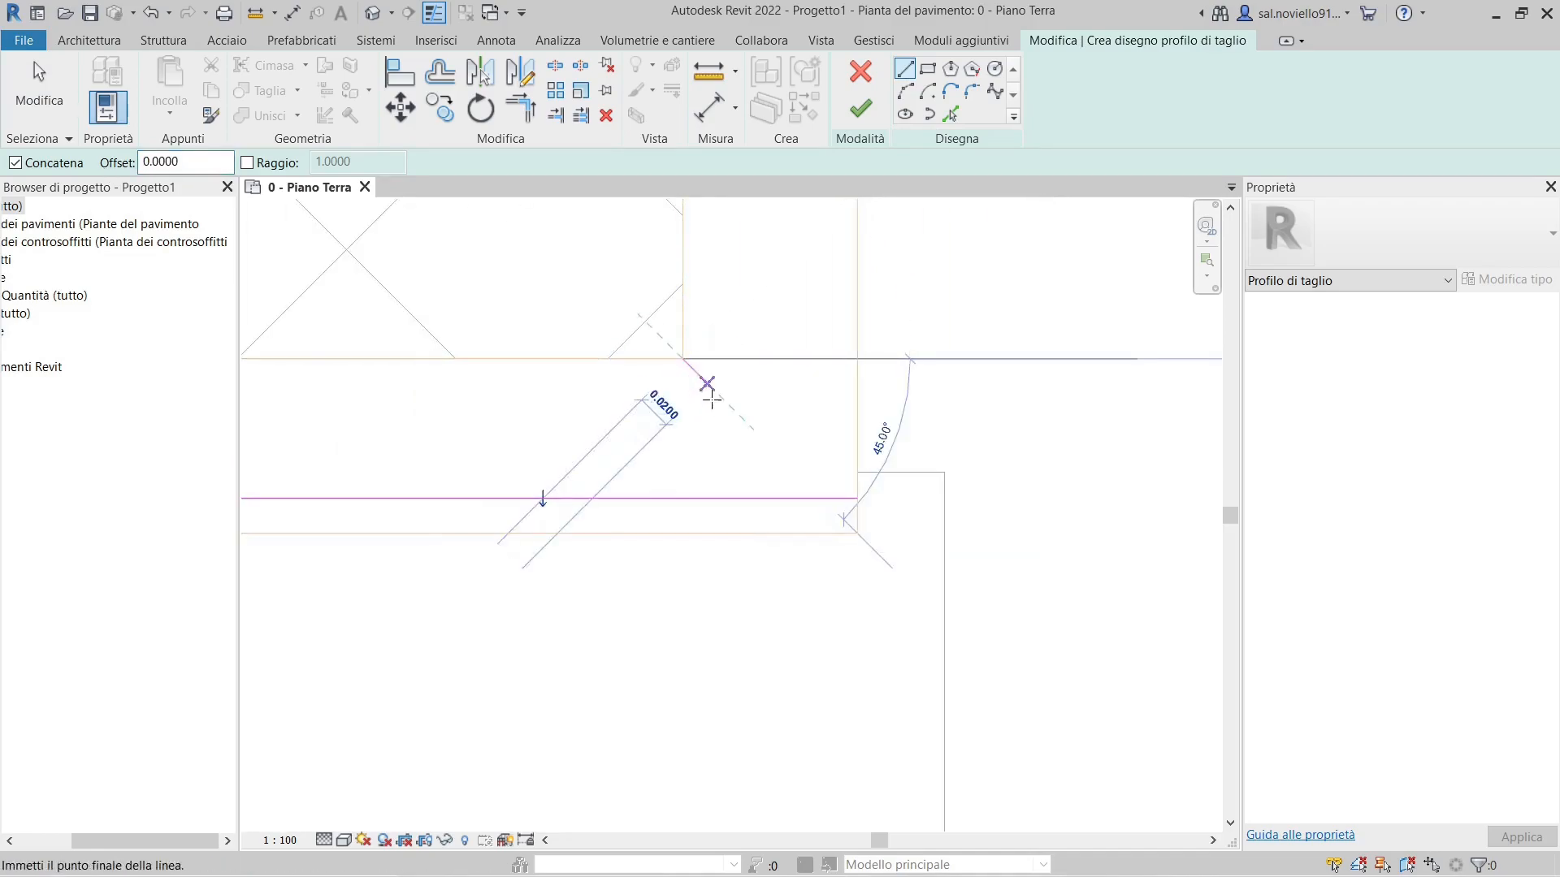
click(683, 498)
key(Escape)
key(Escape)
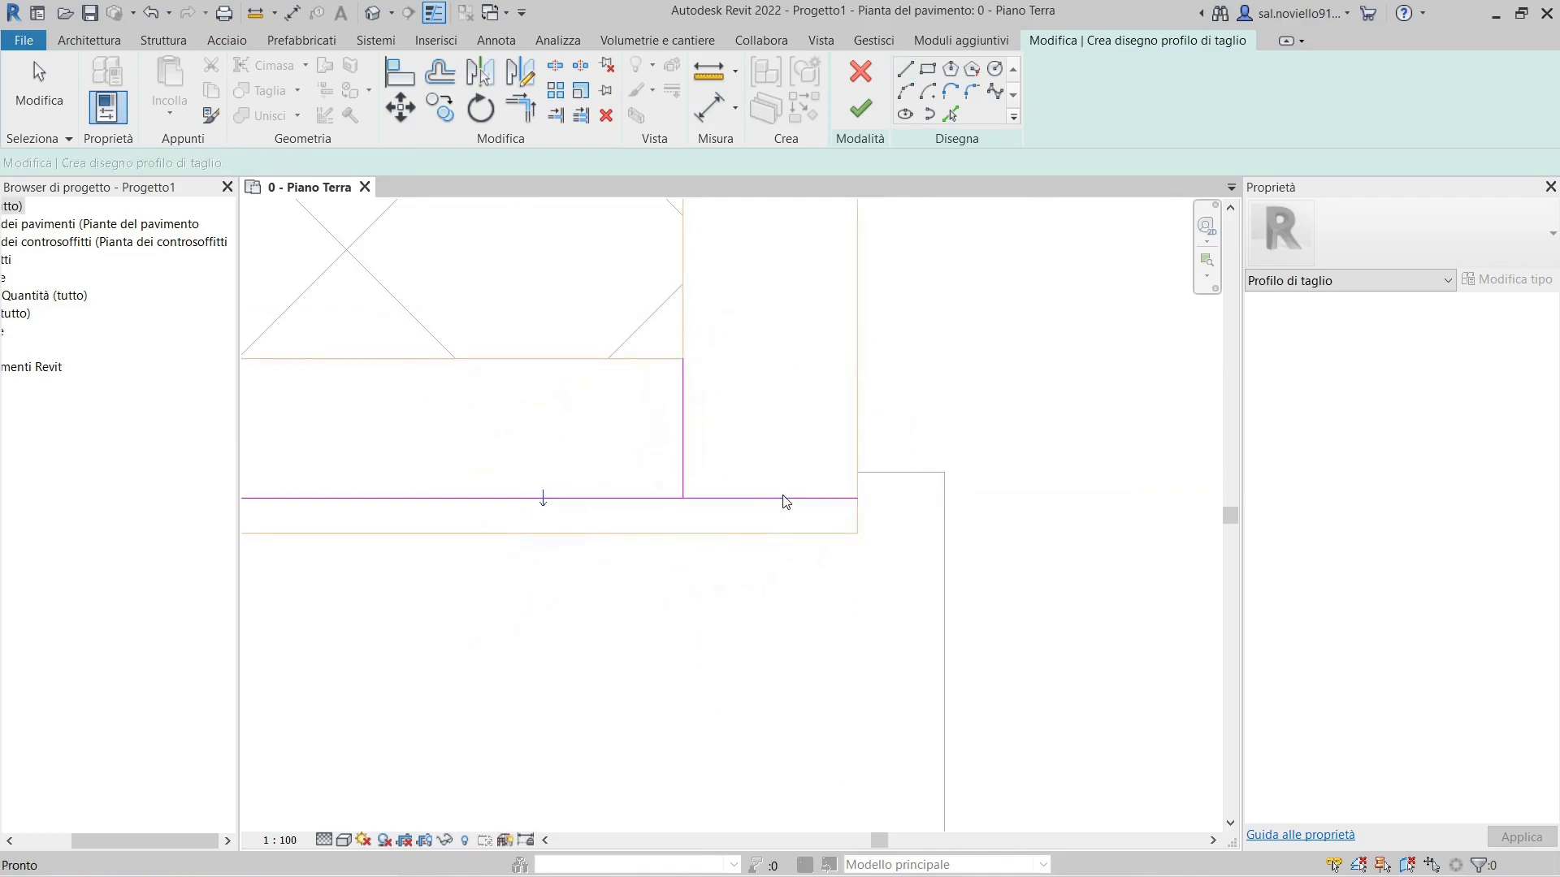
- Shorten the offset line so it ends at the foot of the vertical profile line
click(799, 499)
drag(857, 499, 683, 498)
scroll(845, 473, down, 3)
click(955, 499)
scroll(735, 492, up, 2)
scroll(622, 489, up, 2)
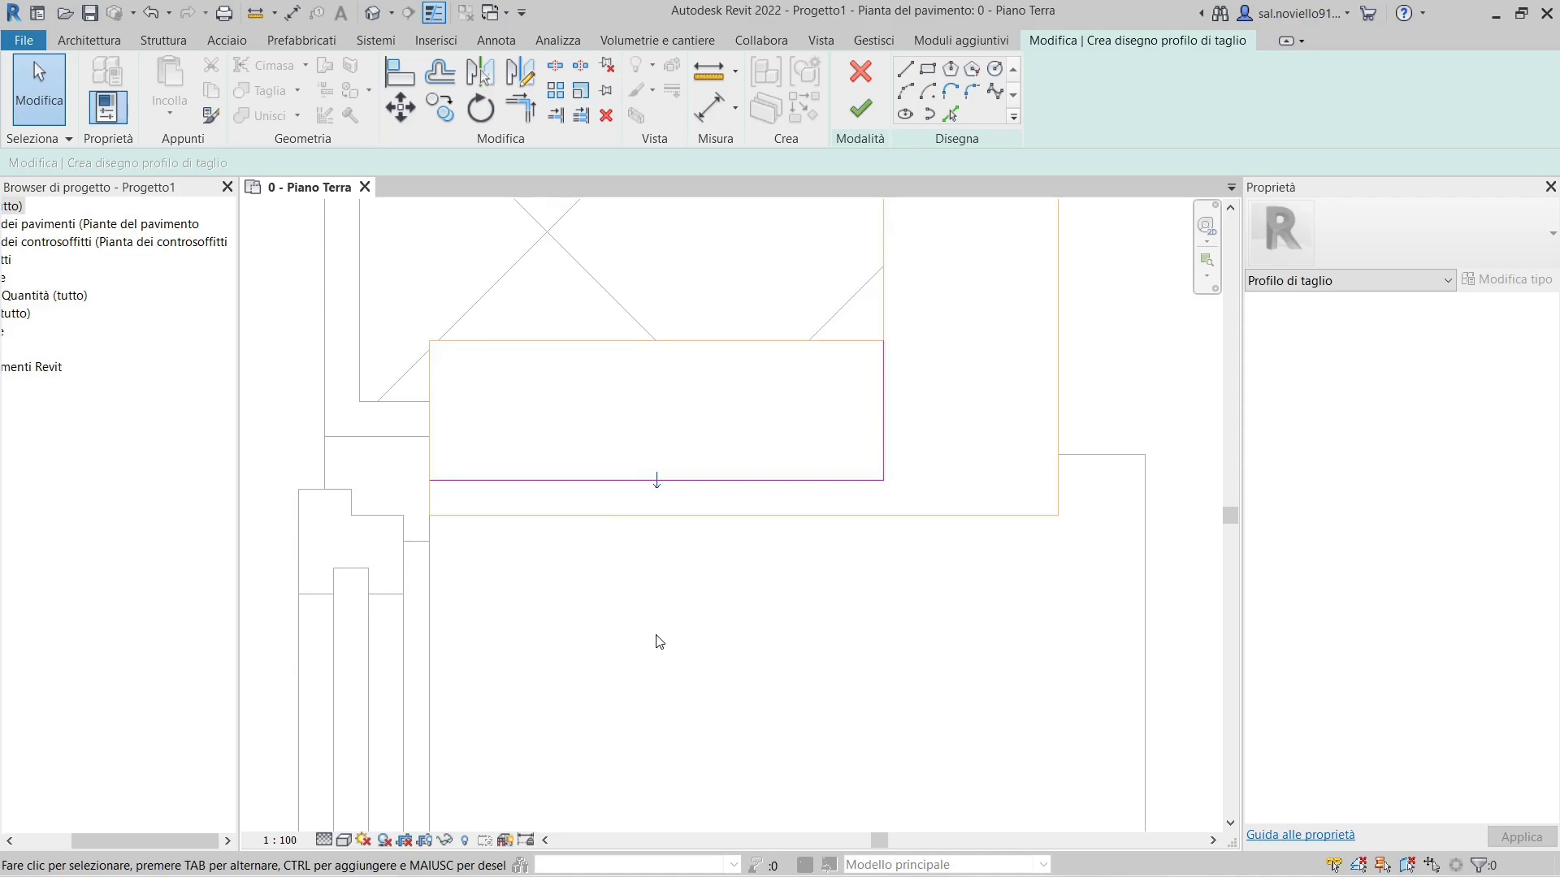
scroll(659, 641, down, 2)
key(t)
key(r)
key(Escape)
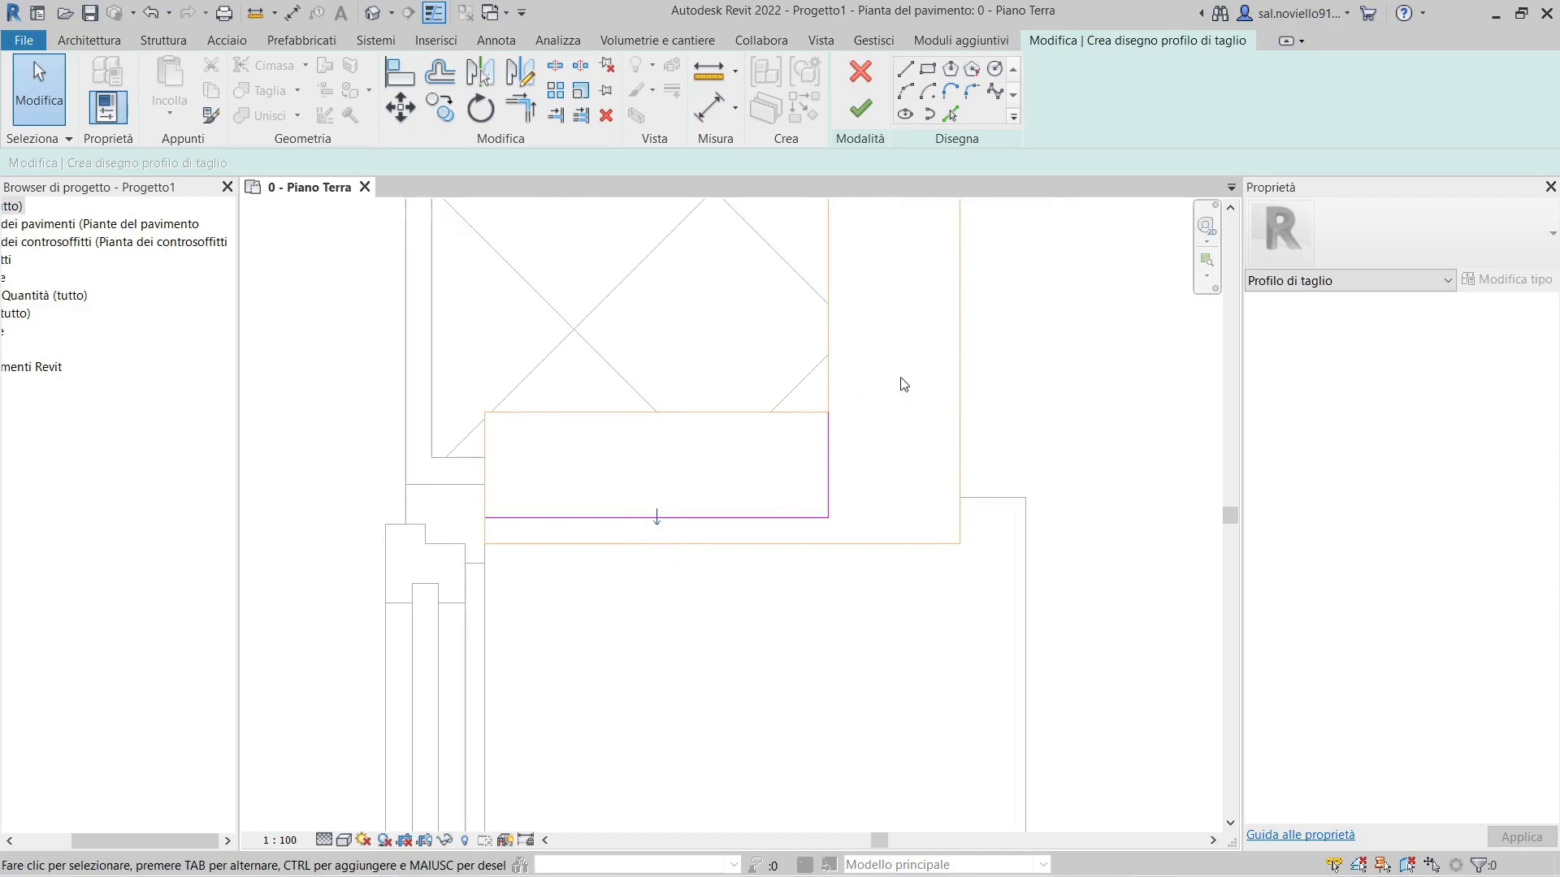
- Finish the insulation layer's cut profile sketch and deselect it
click(867, 118)
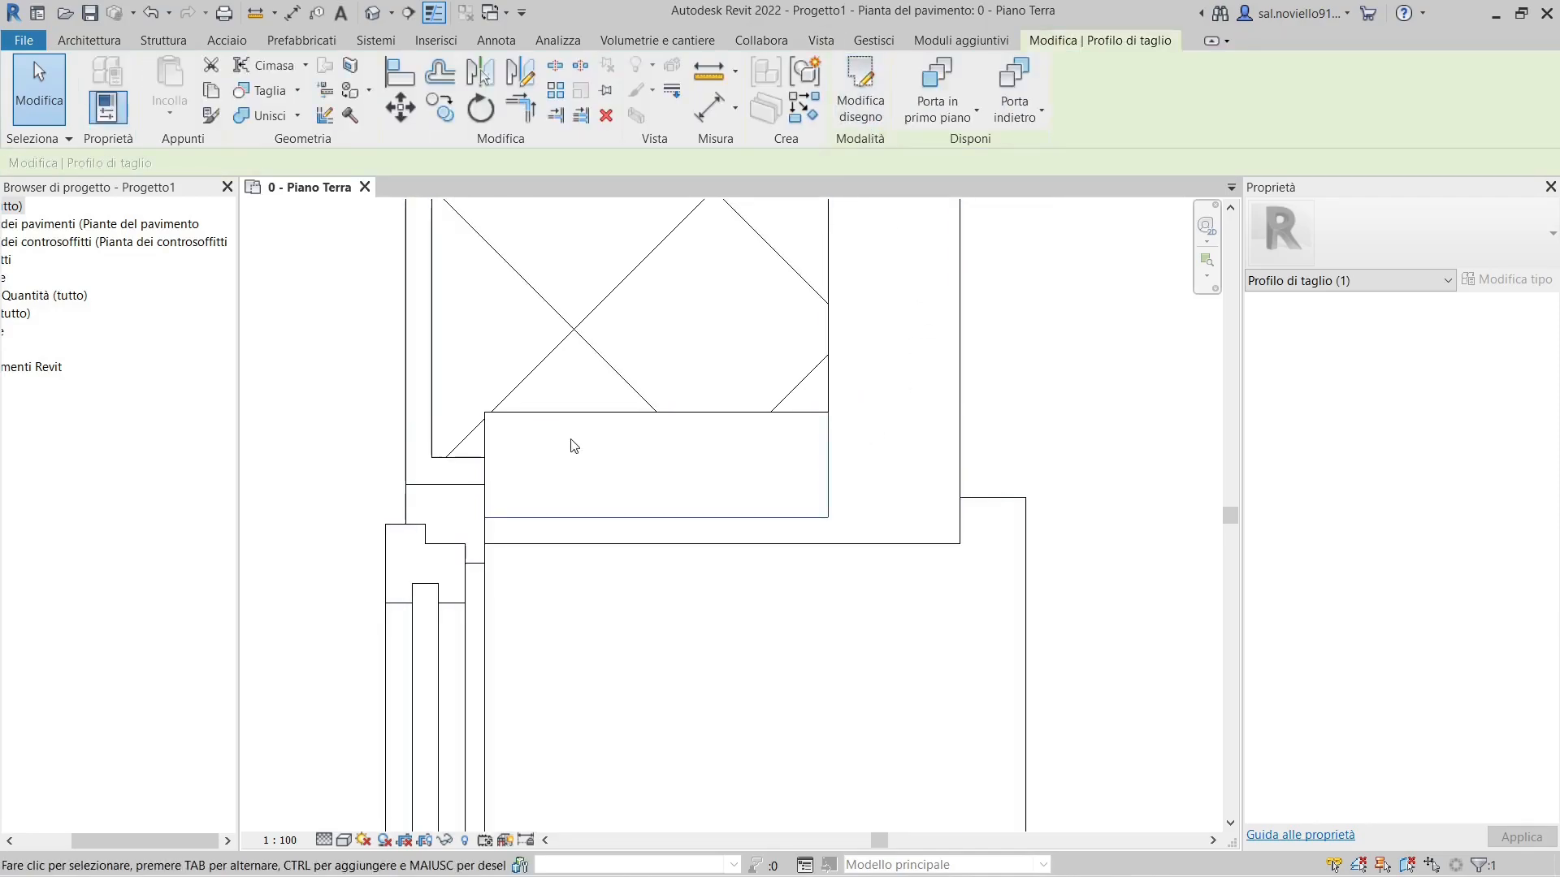
scroll(571, 441, down, 3)
click(981, 500)
scroll(685, 274, down, 1)
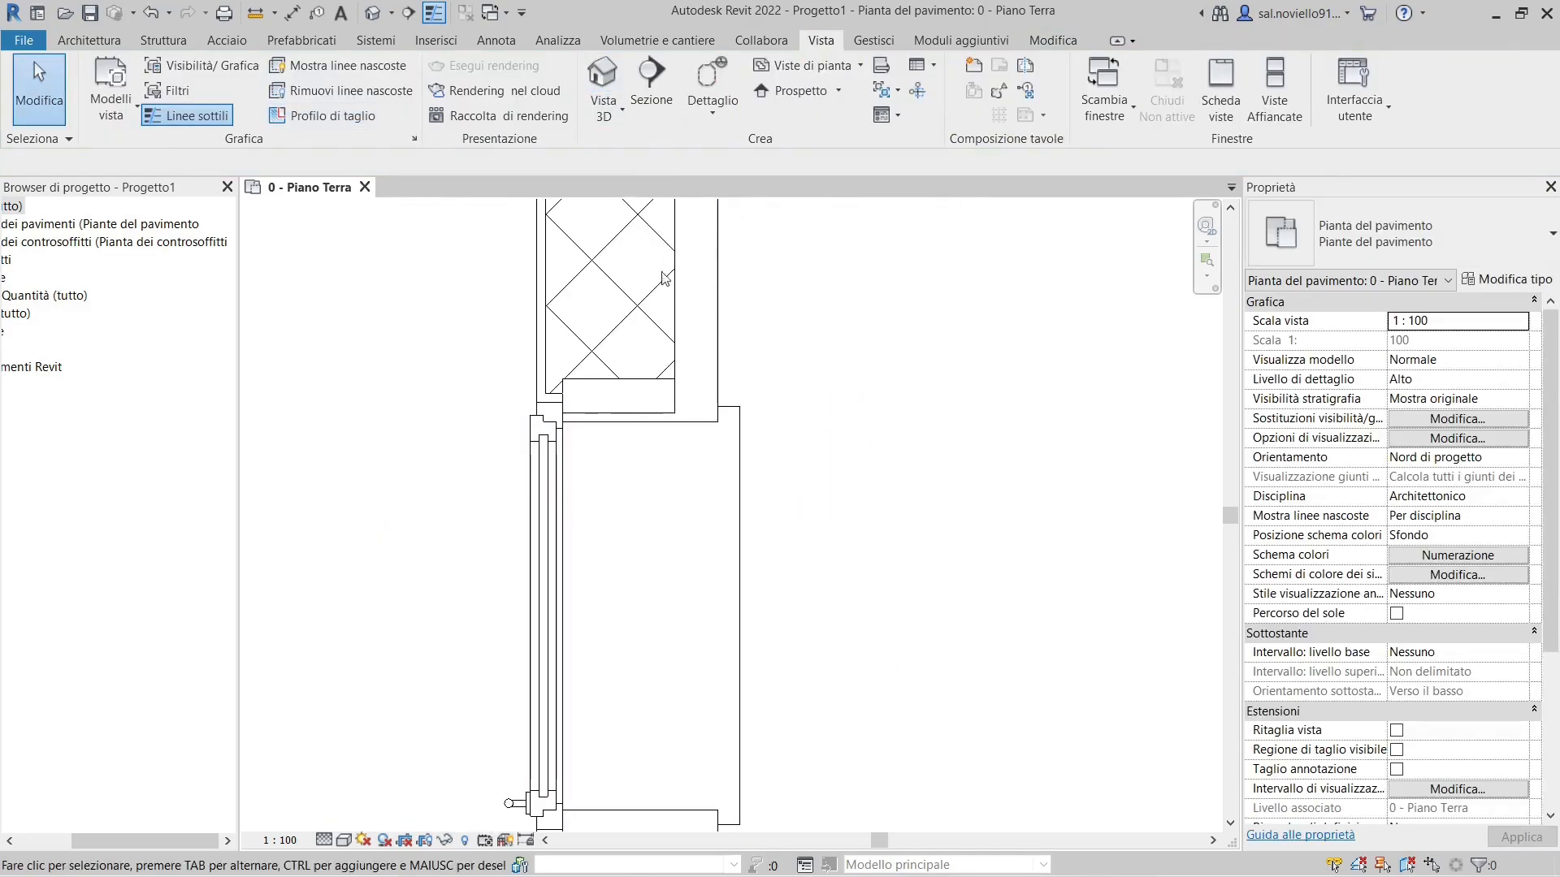
middle_drag(658, 268, 704, 481)
scroll(672, 629, up, 3)
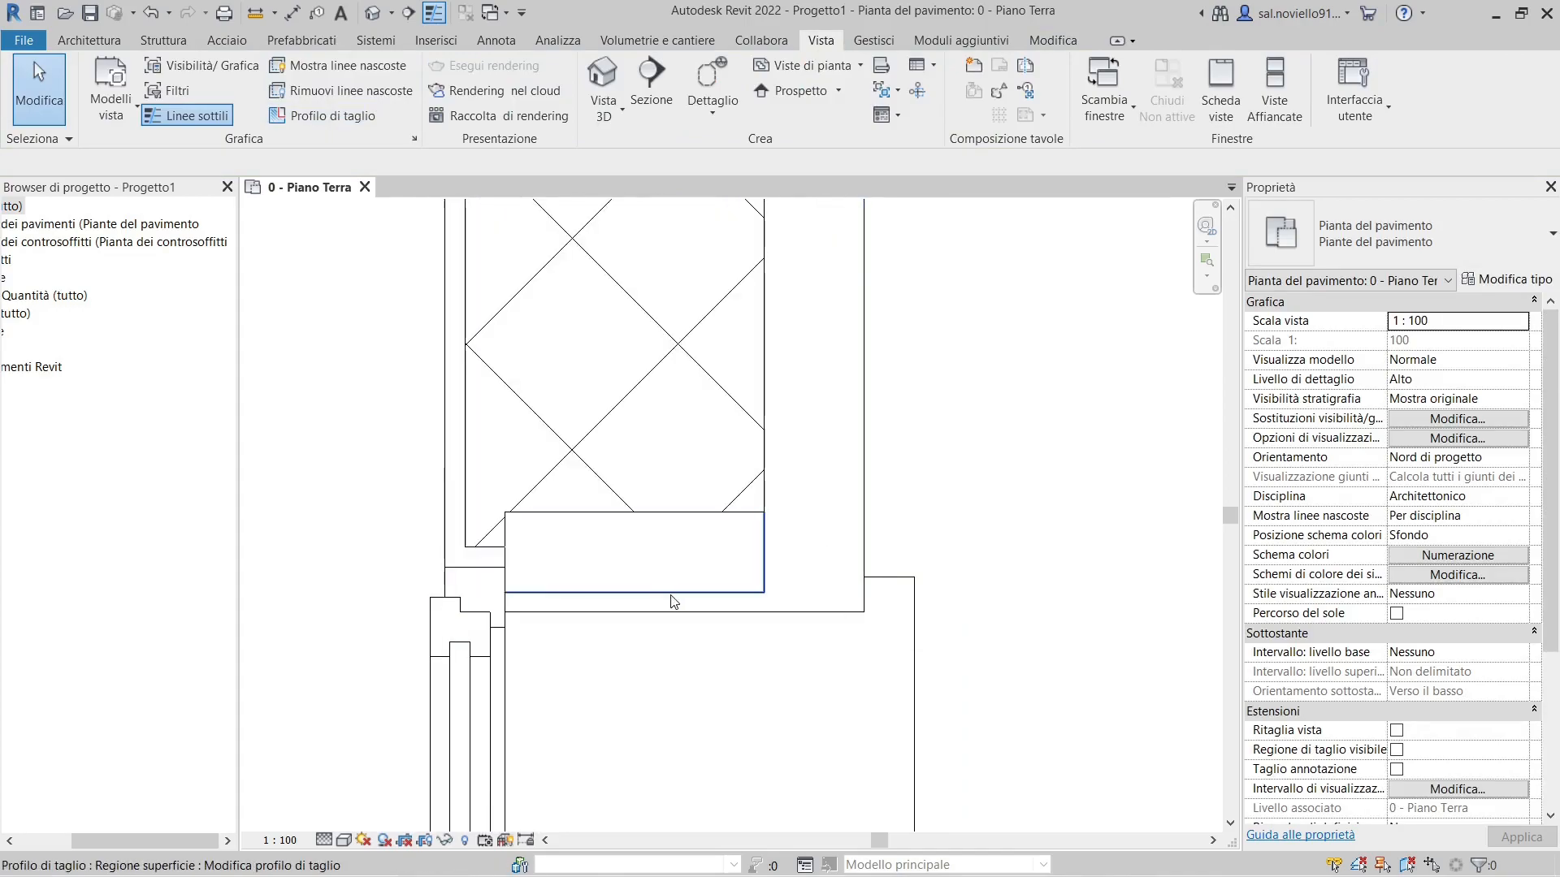
- Reopen the insulation cut profile's sketch, flip its direction arrow to point upward, and finish the sketch
click(668, 602)
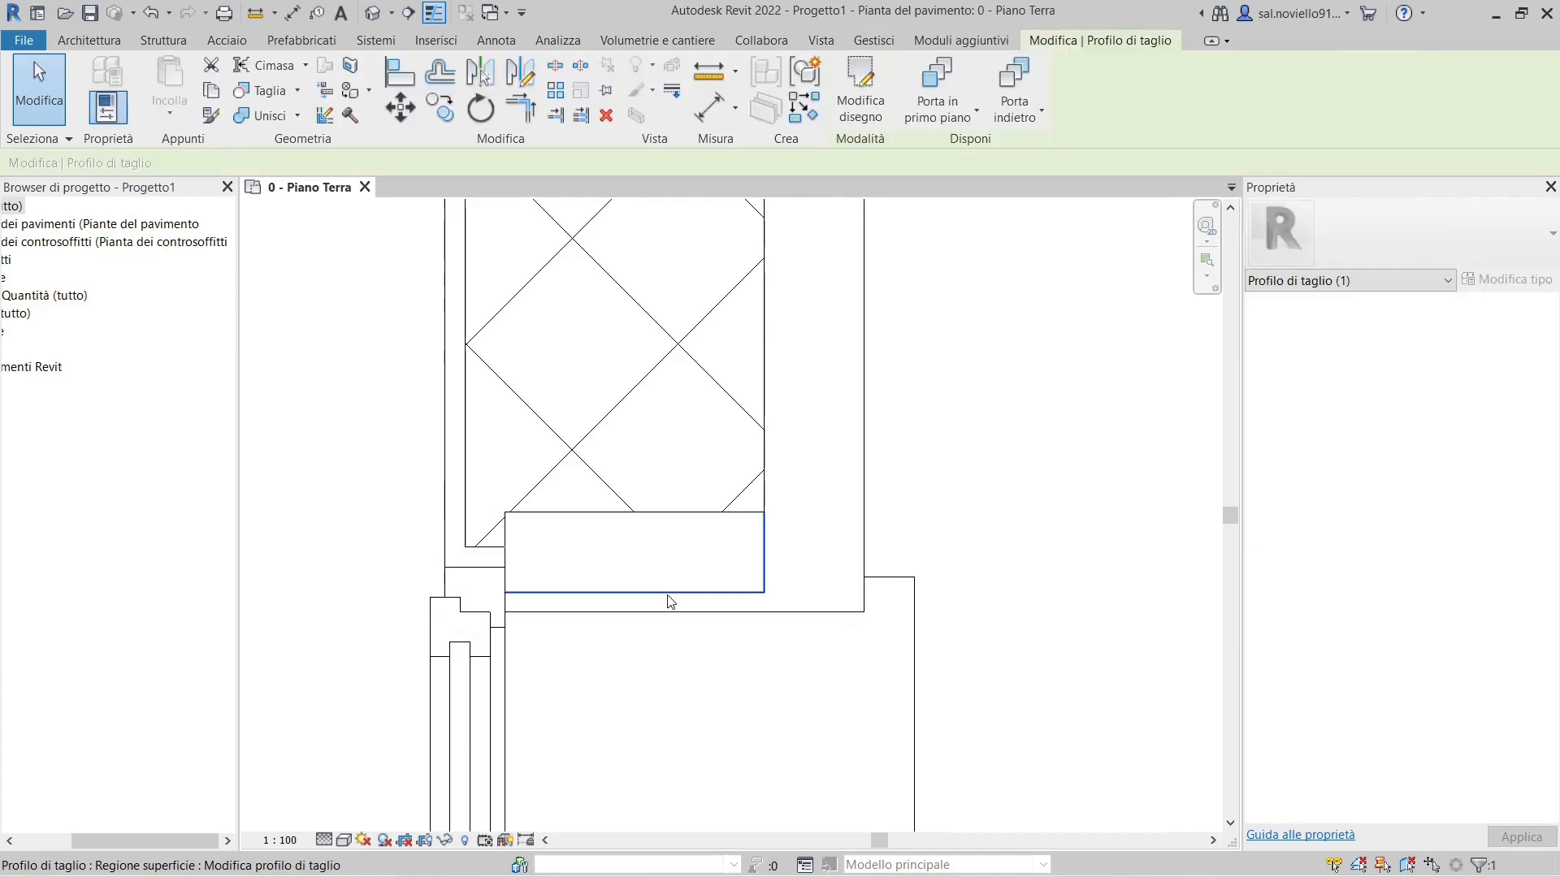
click(872, 114)
scroll(641, 636, up, 5)
click(628, 545)
scroll(628, 461, down, 3)
scroll(496, 427, up, 2)
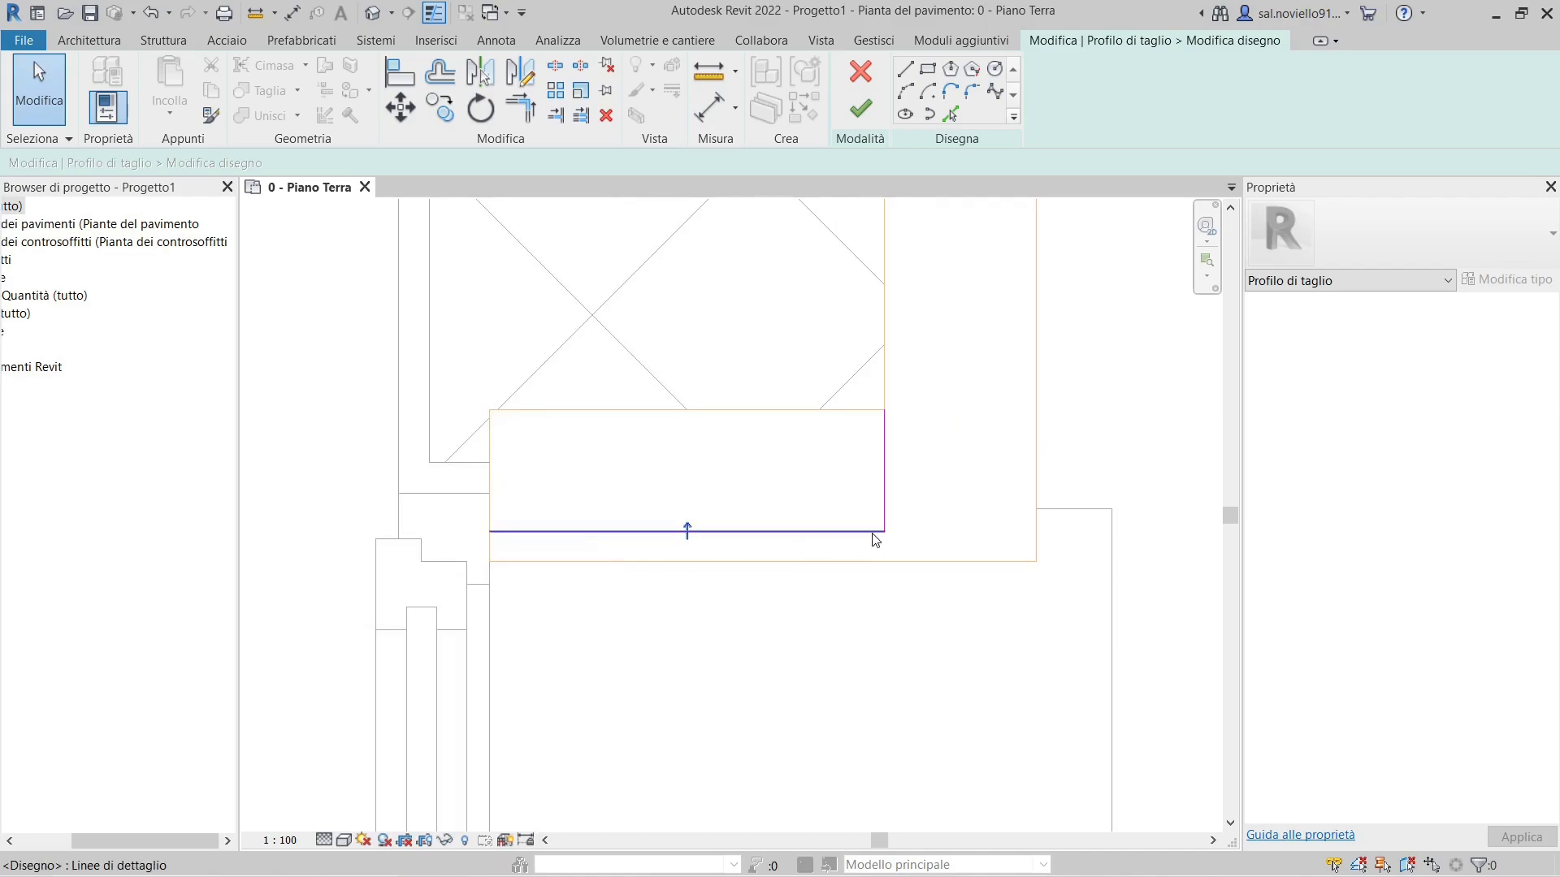
scroll(844, 422, down, 1)
mouse_move(844, 422)
middle_down()
mouse_move(724, 449)
mouse_move(638, 438)
middle_up()
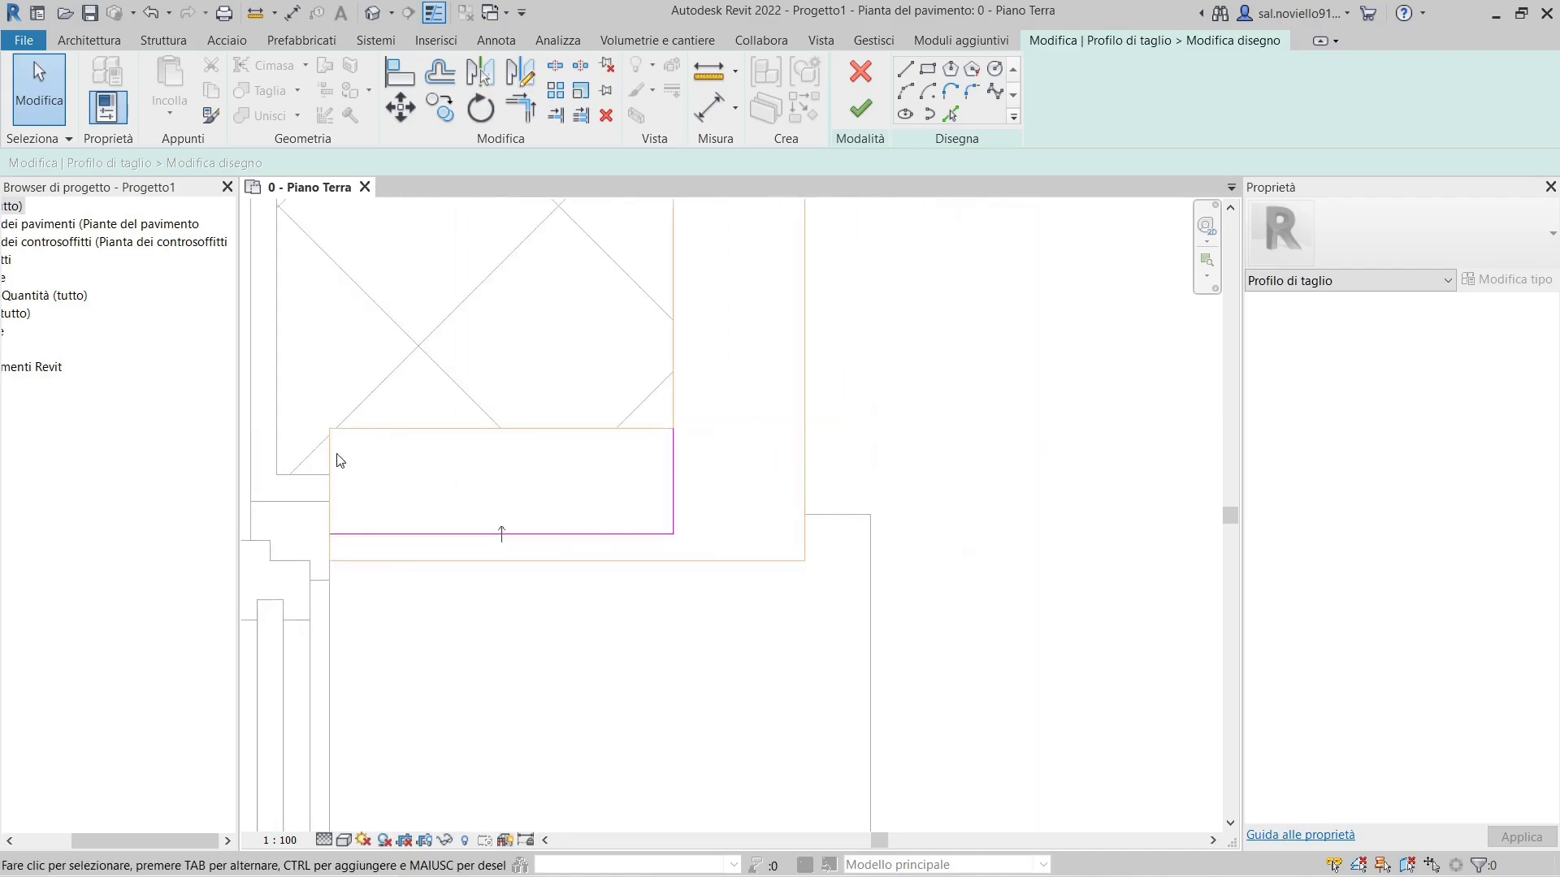
scroll(748, 470, down, 1)
middle_drag(748, 470, 720, 575)
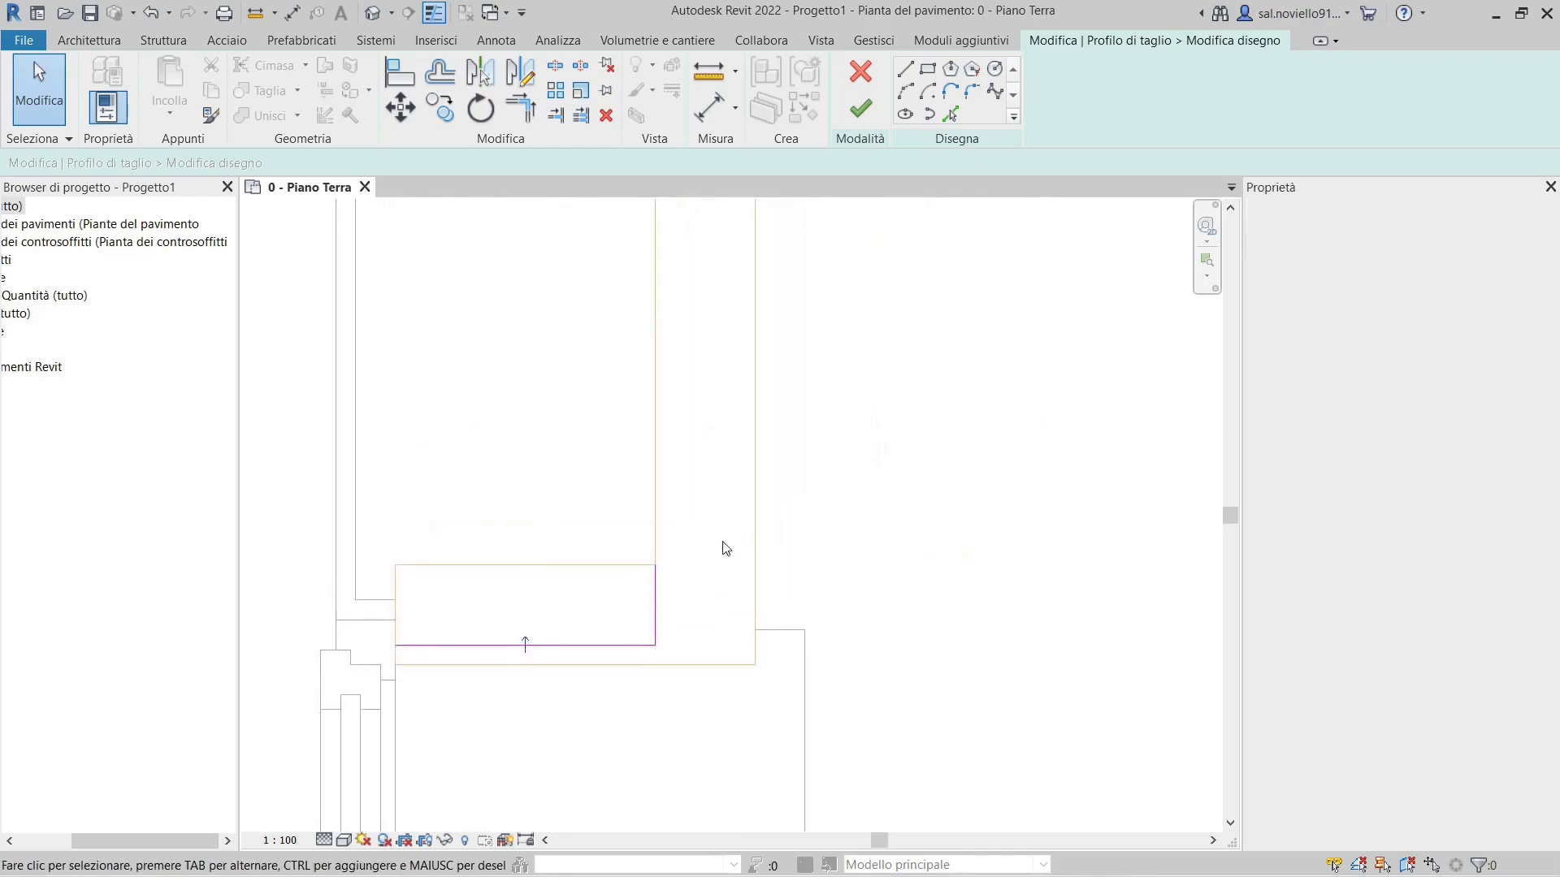
click(868, 119)
- Examine the insulation cut profile's direction arrow in its sketch, close the sketch and deselect the profile
scroll(772, 547, down, 2)
scroll(703, 338, down, 1)
mouse_move(704, 338)
middle_down()
mouse_move(748, 484)
mouse_move(746, 465)
middle_up()
click(743, 478)
scroll(662, 760, up, 5)
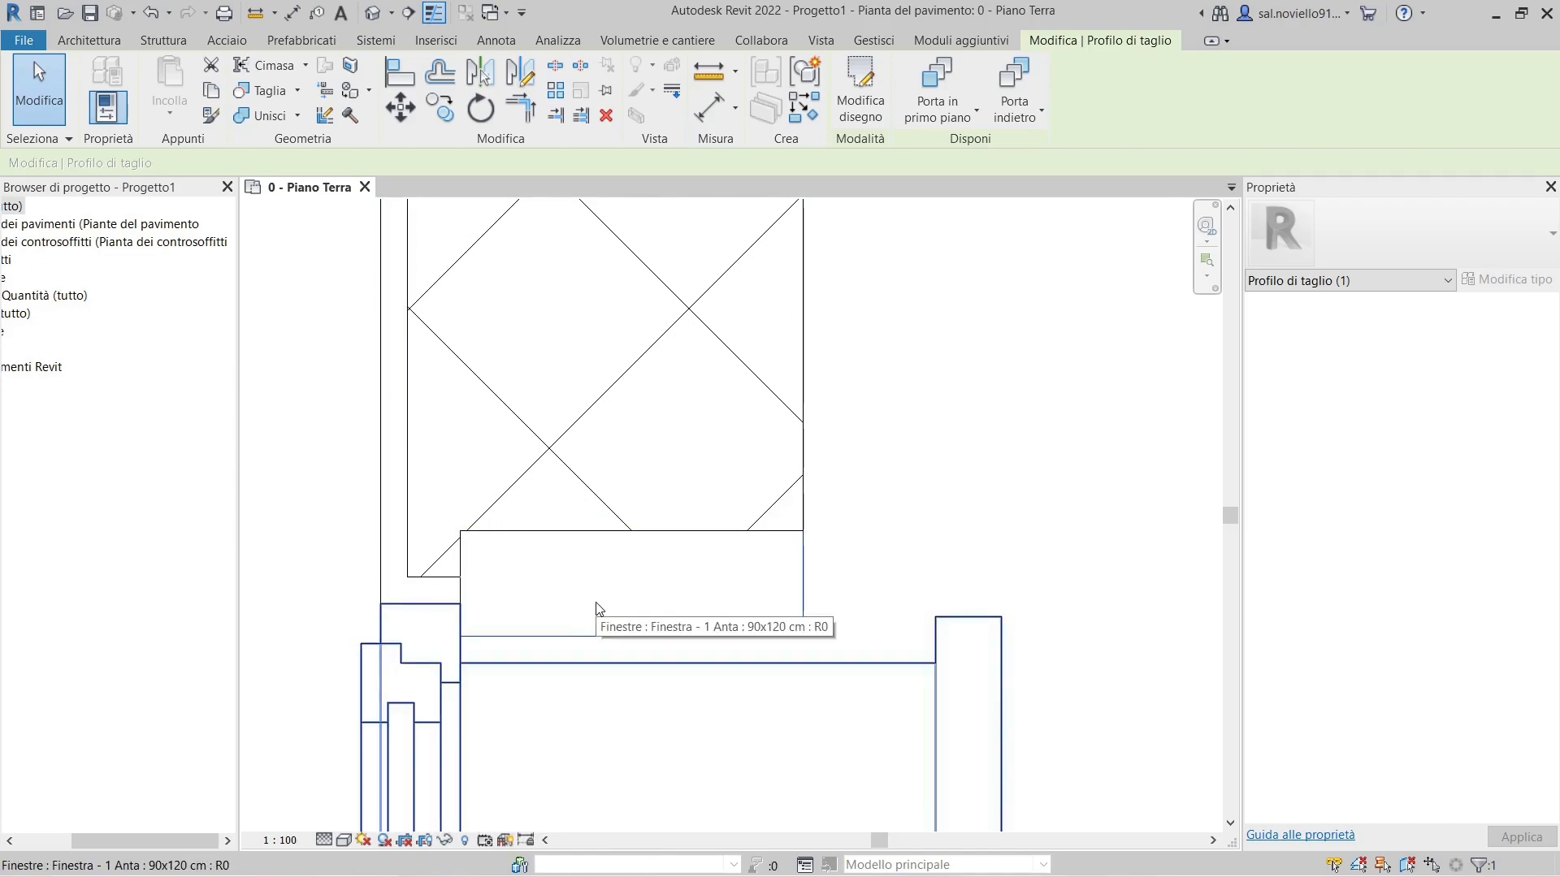
click(1110, 492)
click(802, 637)
click(861, 89)
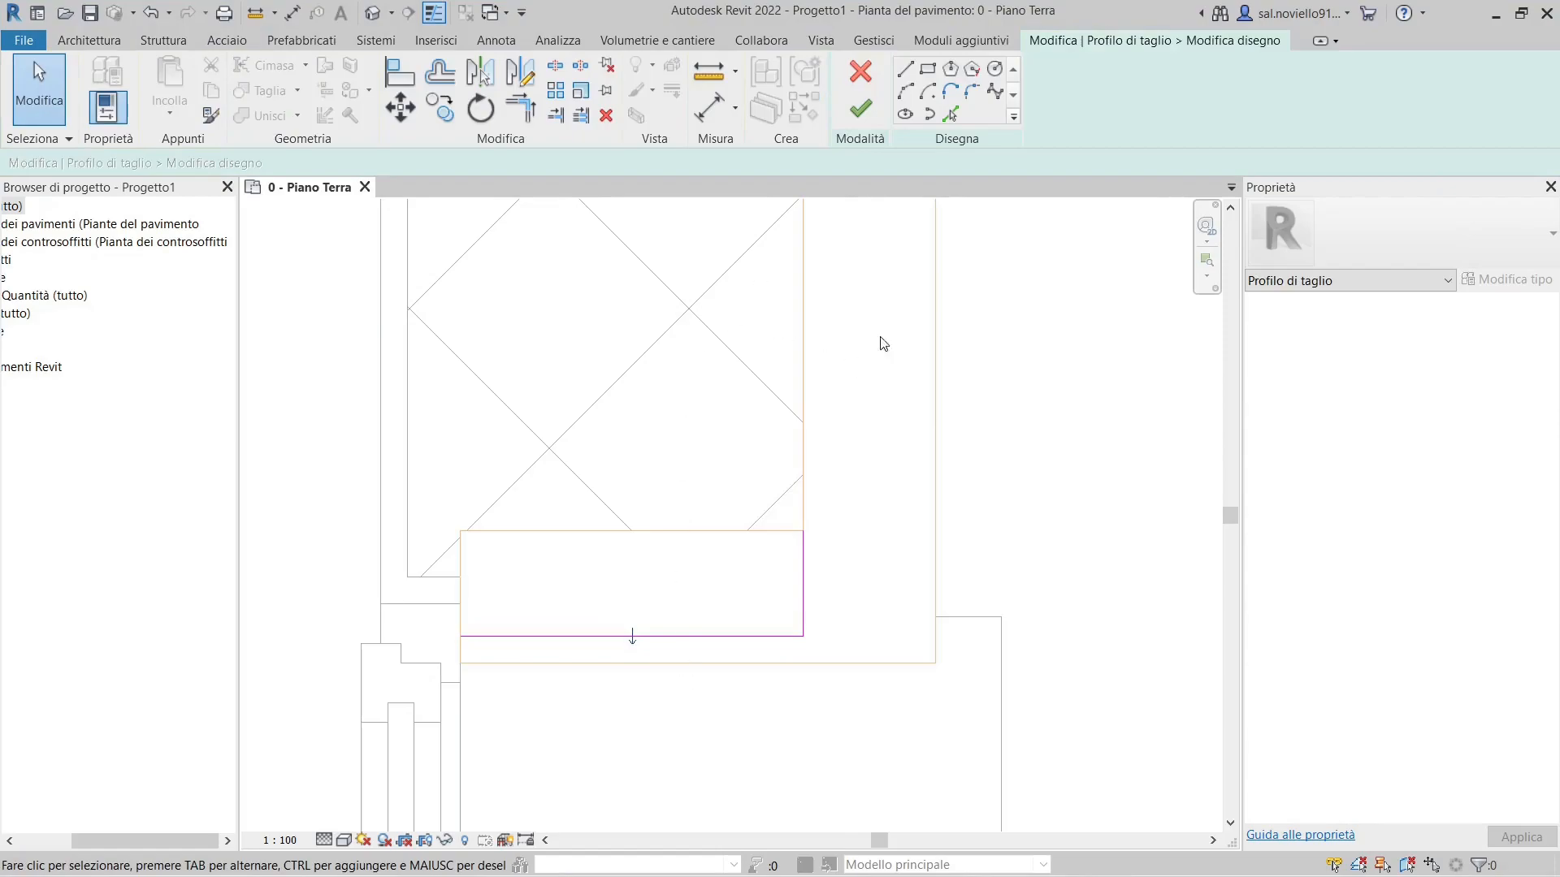
click(861, 109)
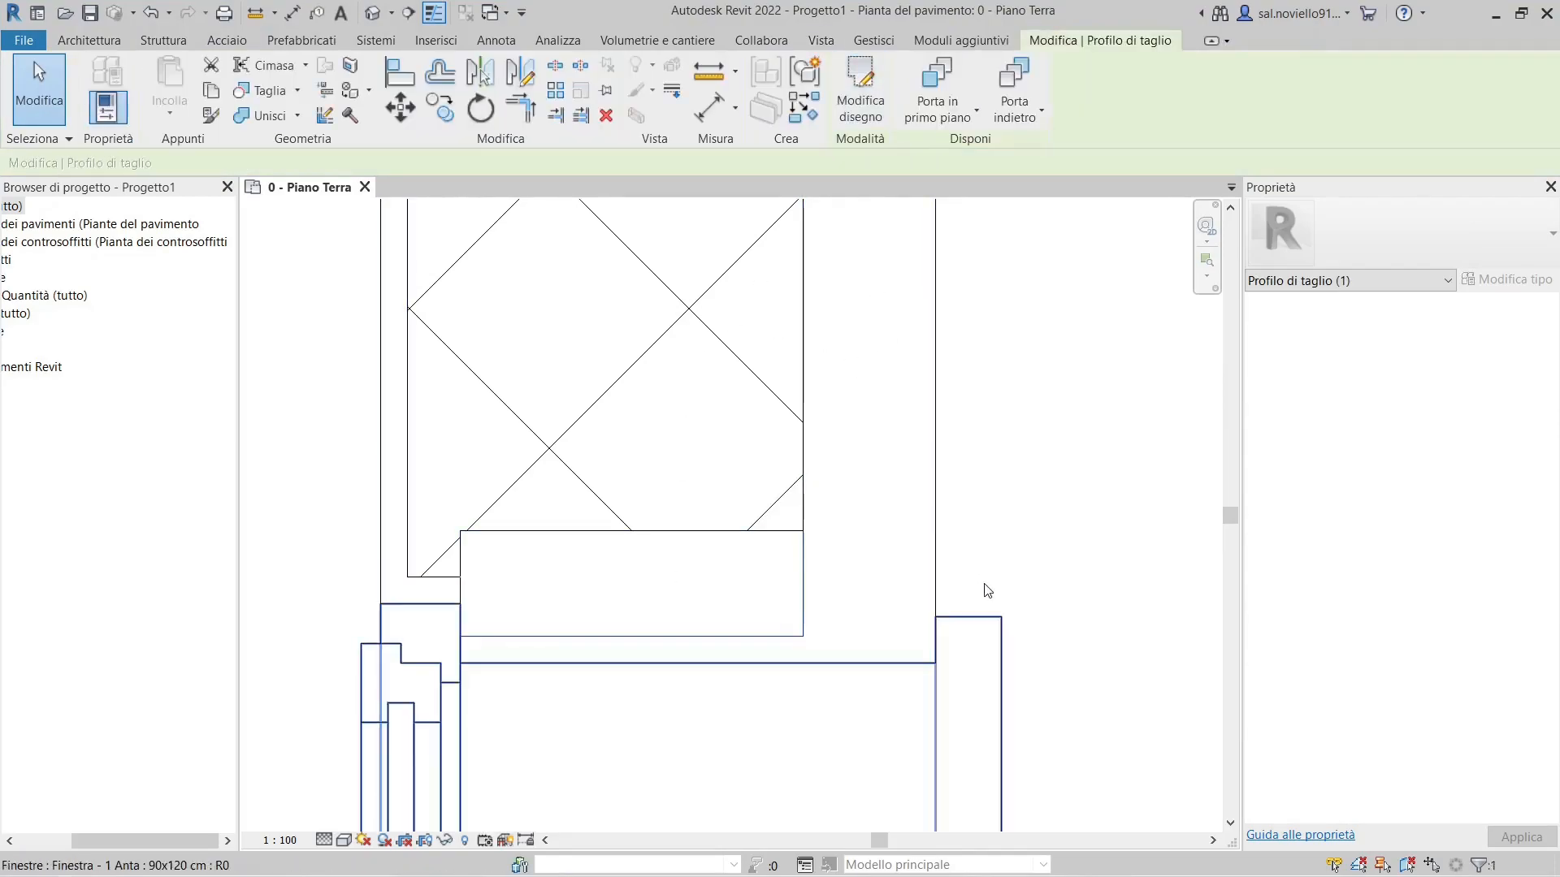
key(Escape)
scroll(724, 561, up, 2)
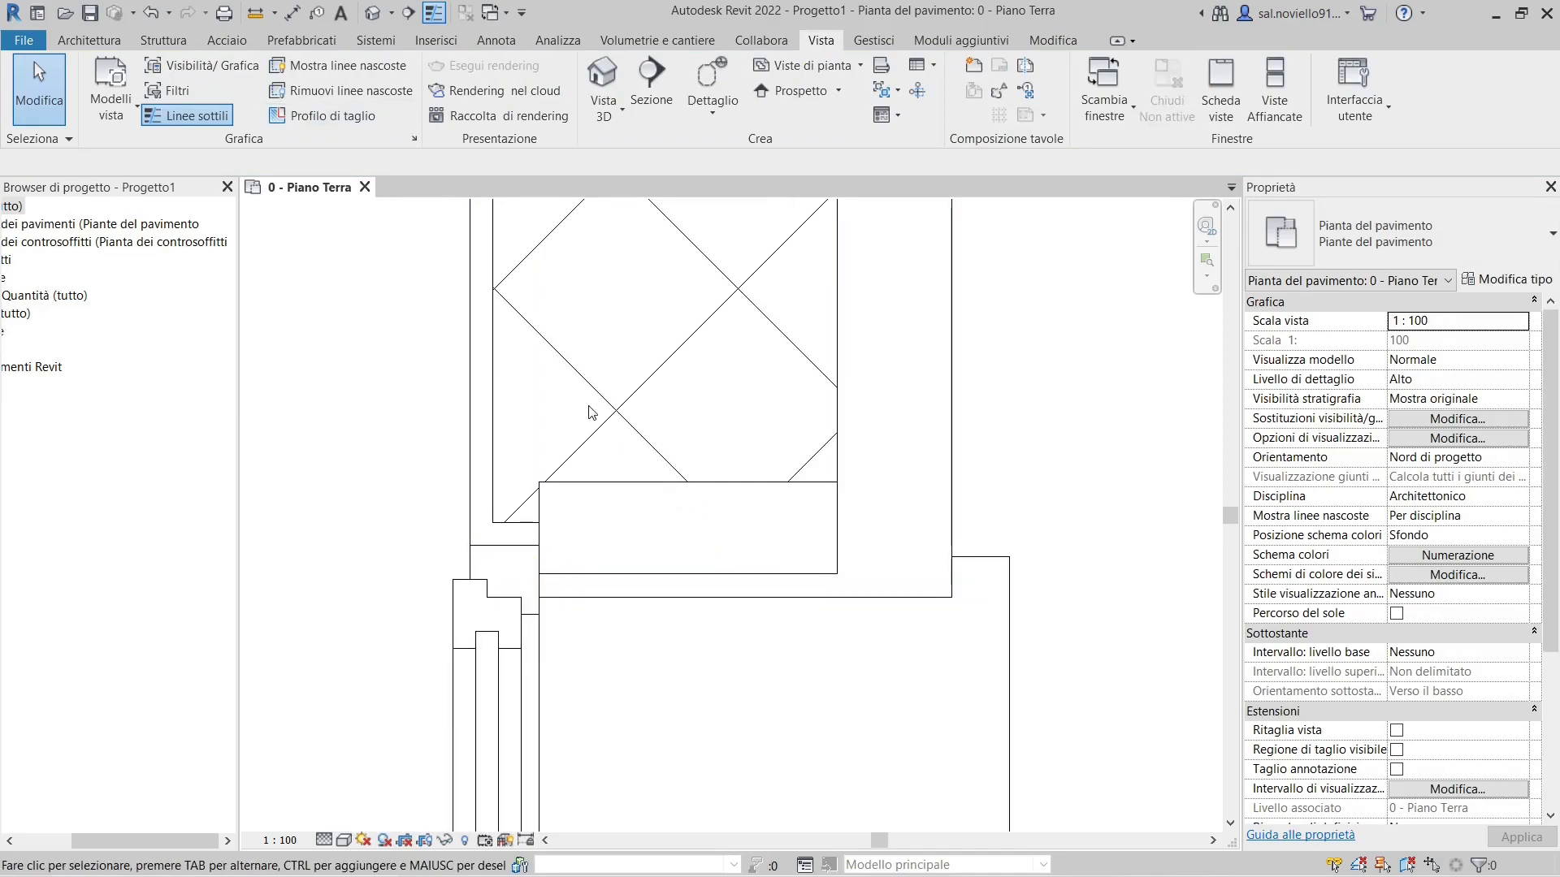
- Sketch a cut profile on the diagonally hatched wall layer at the upper jamb: about 0.045 m down, 0.26 m across and 0.08 m up
scroll(643, 365, down, 2)
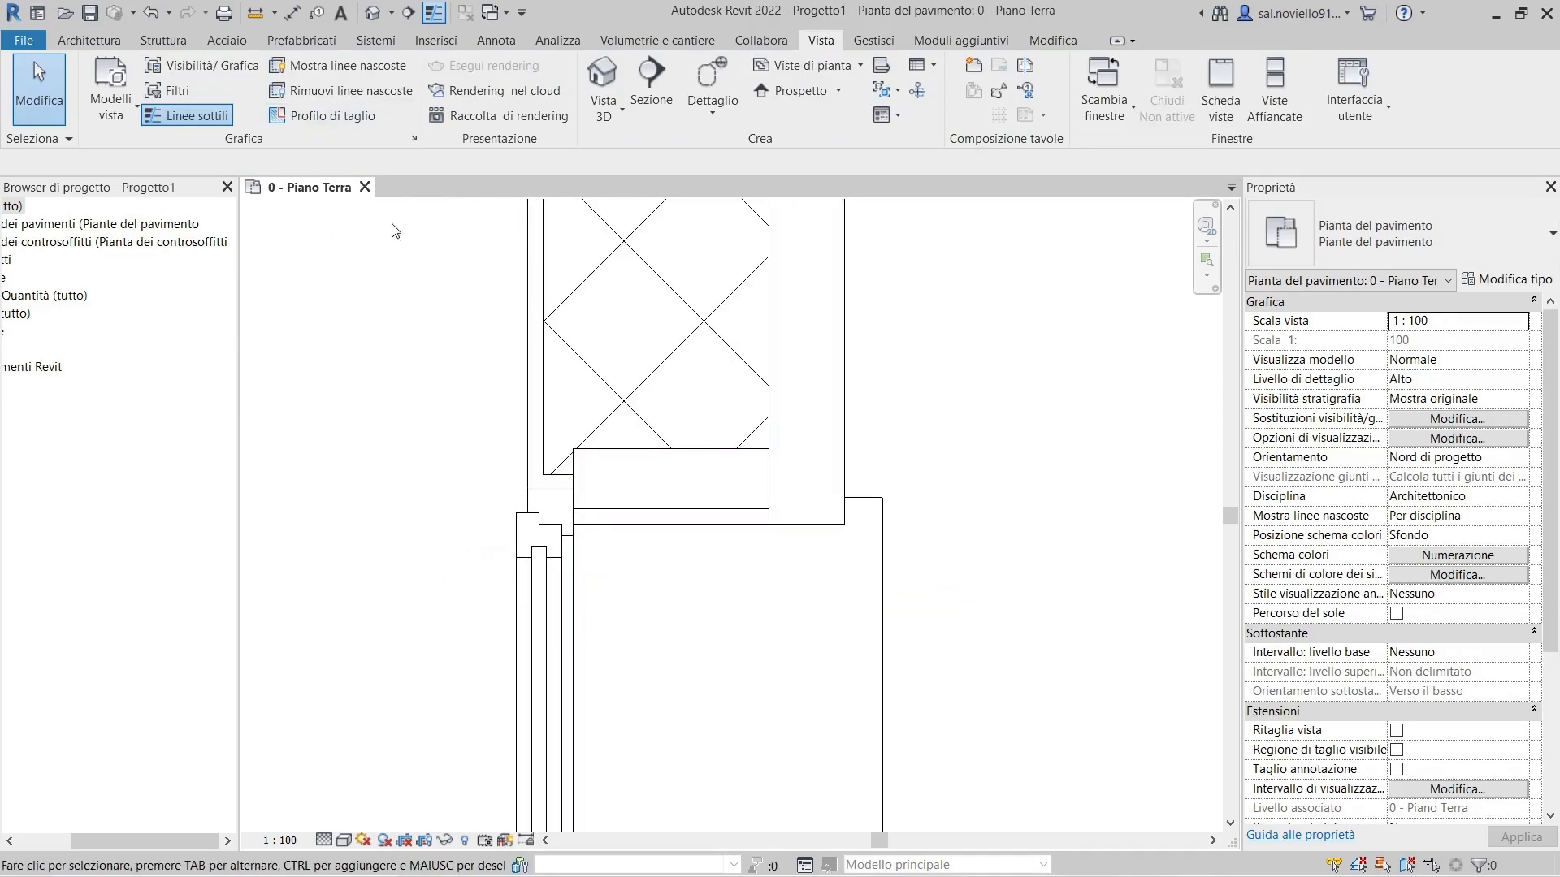
click(318, 119)
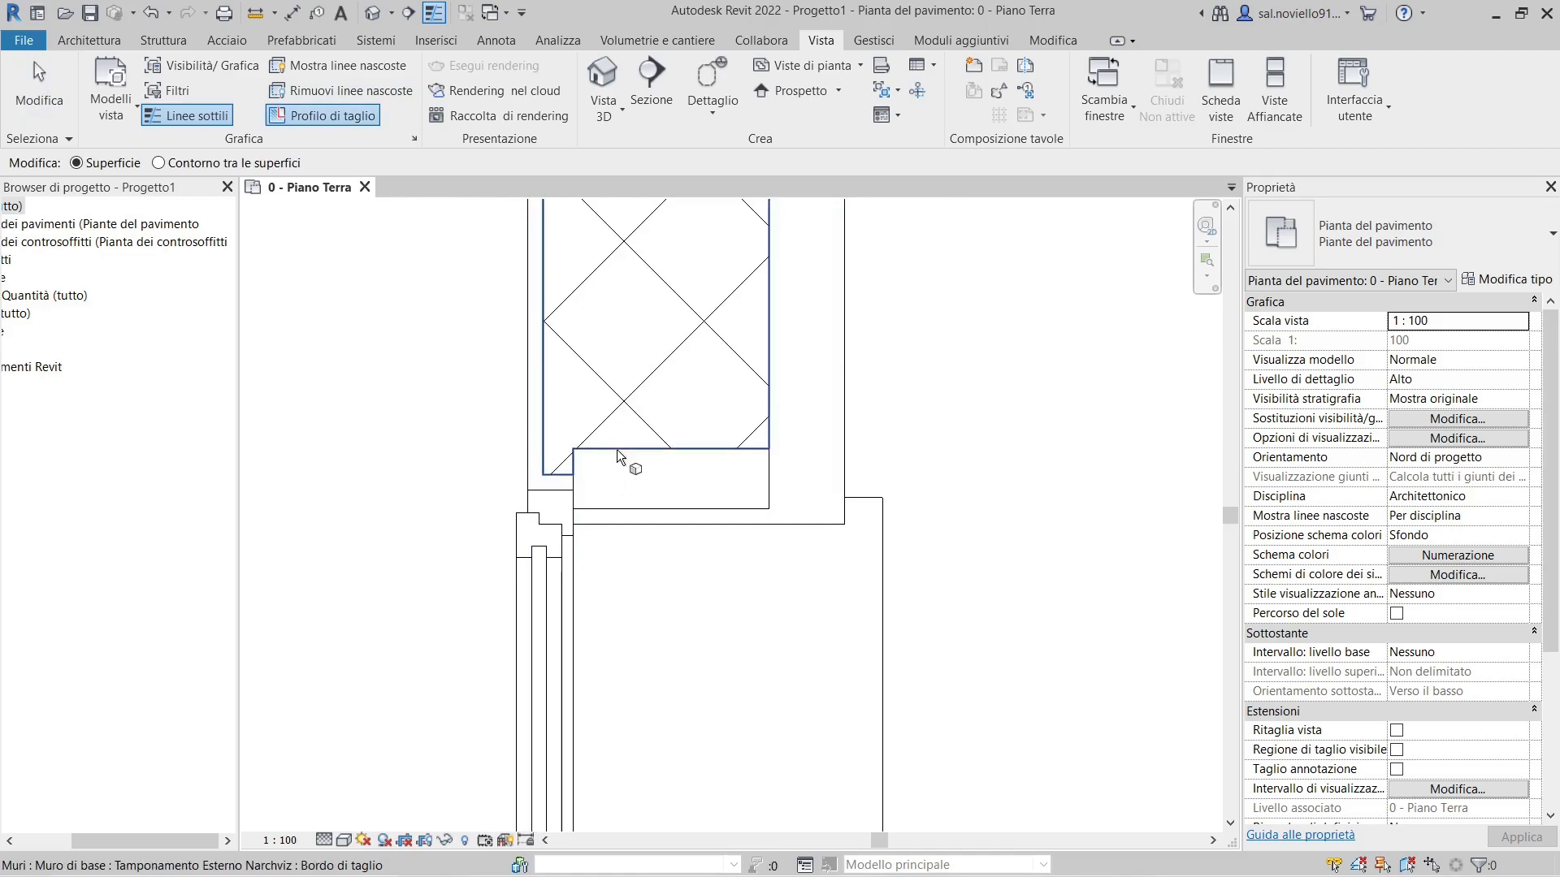
click(617, 450)
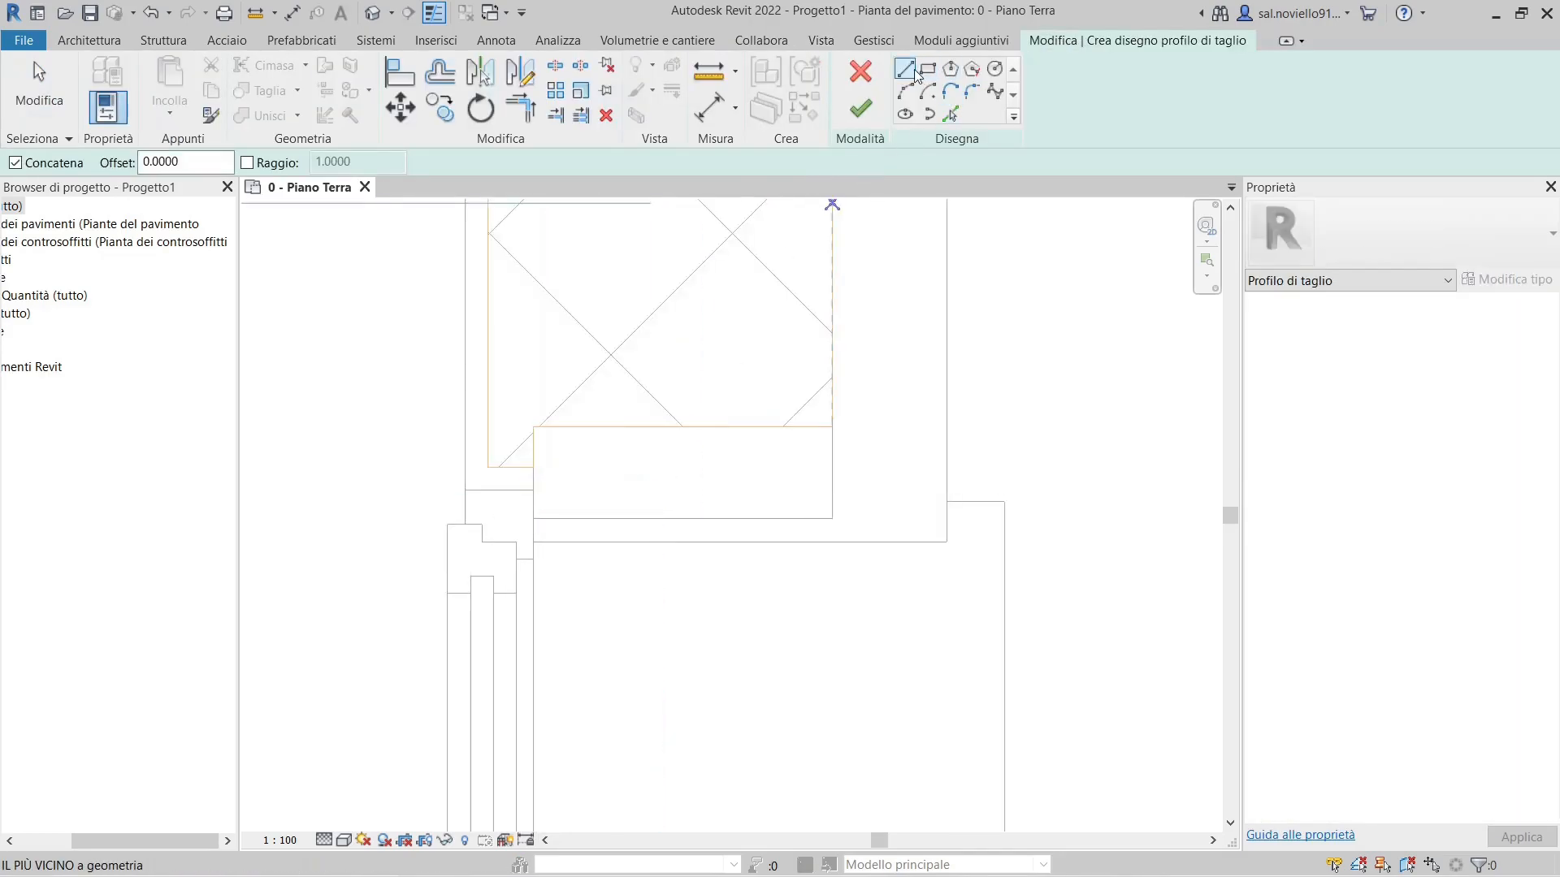
scroll(552, 508, up, 2)
click(510, 434)
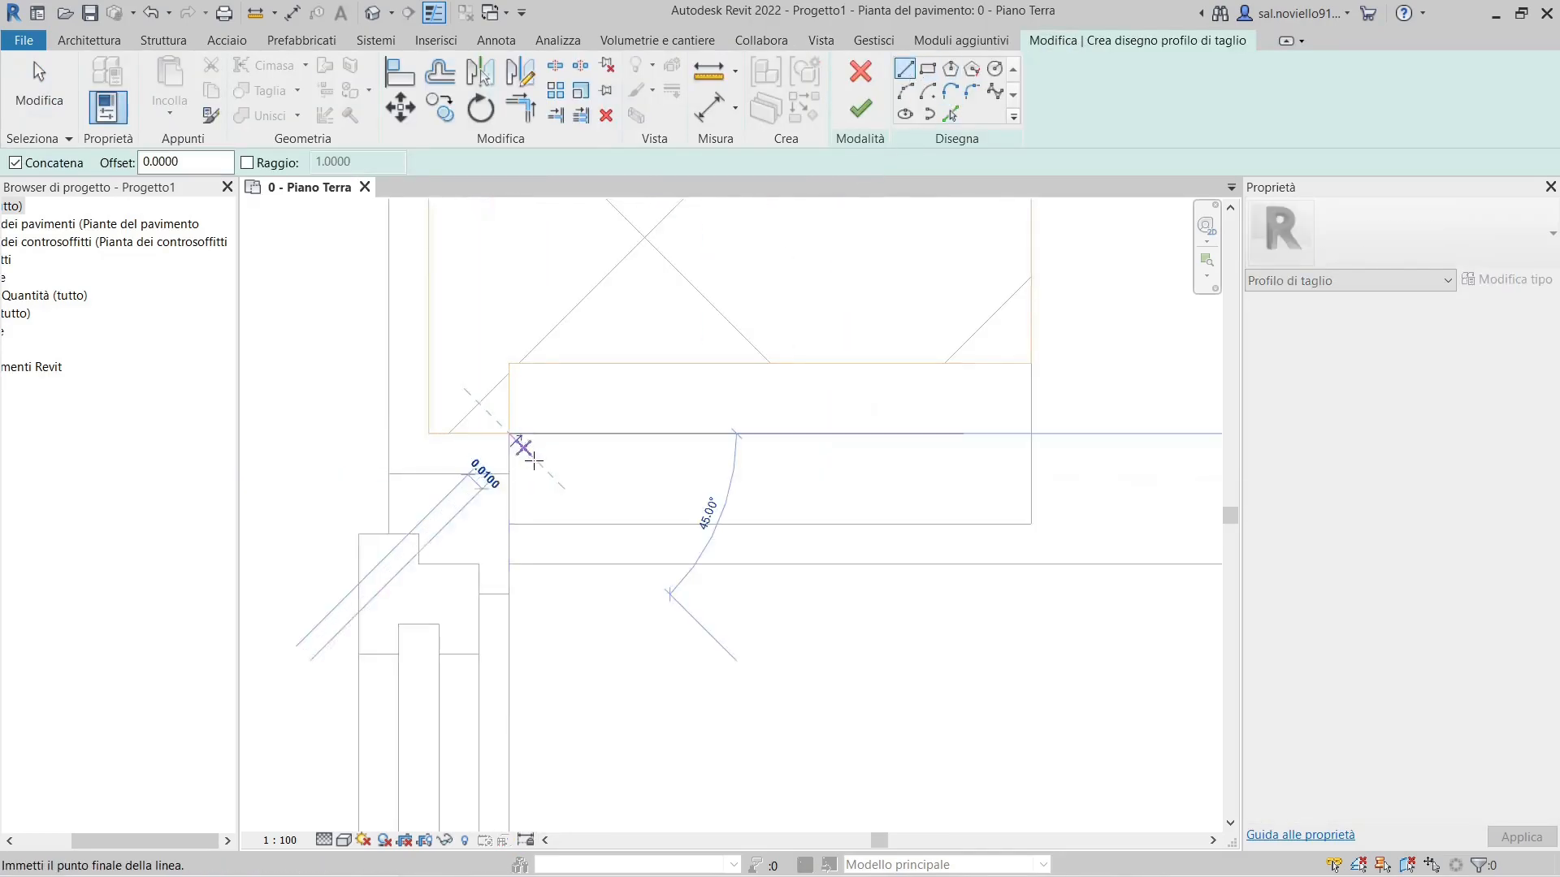
click(510, 524)
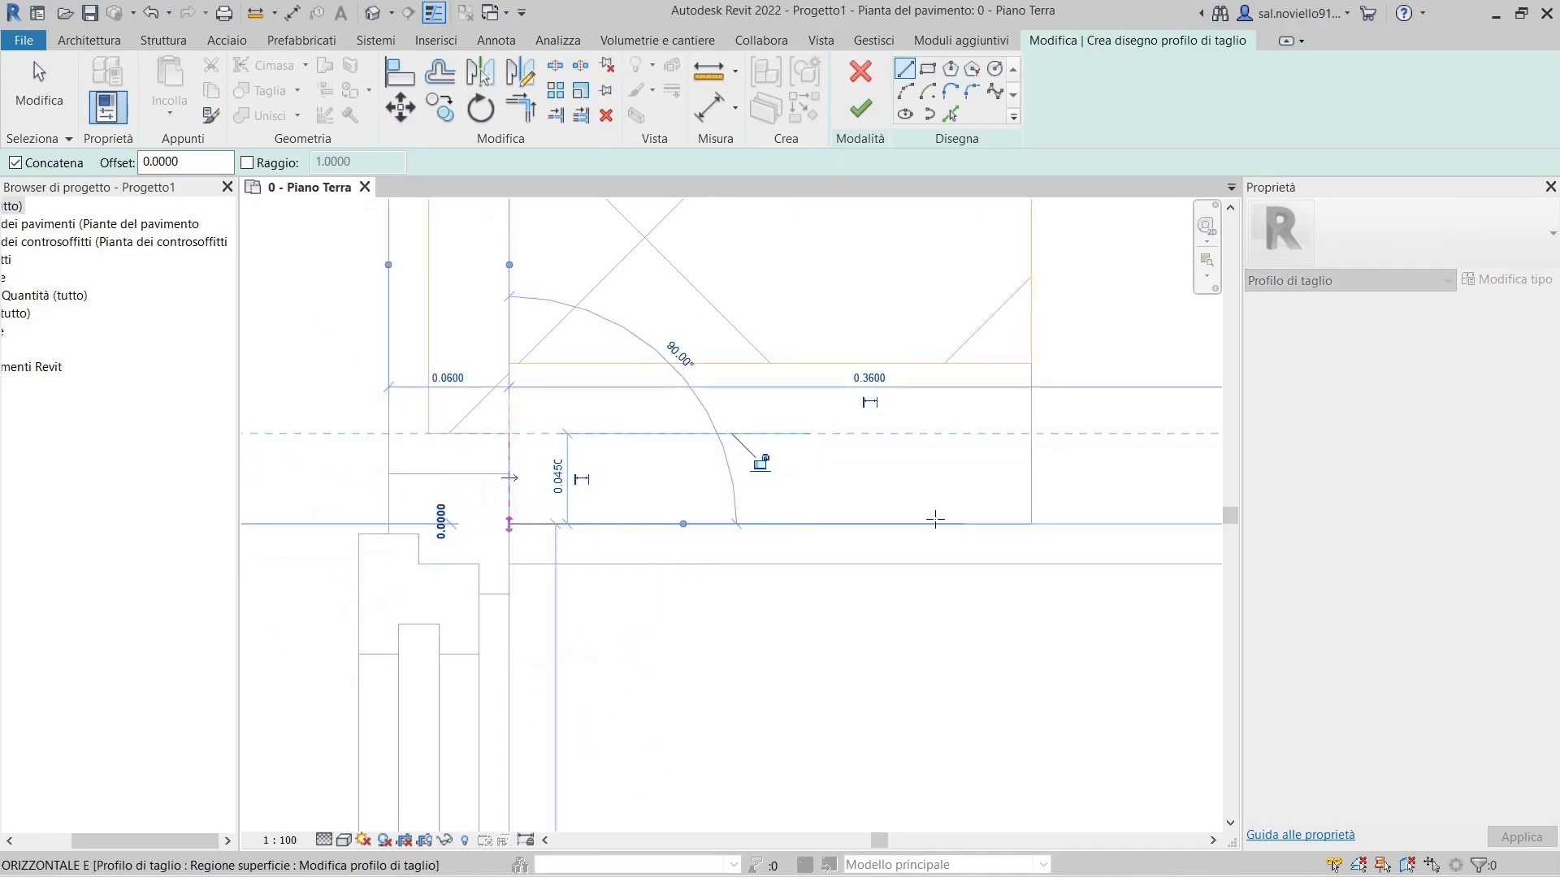
click(1032, 524)
click(1031, 363)
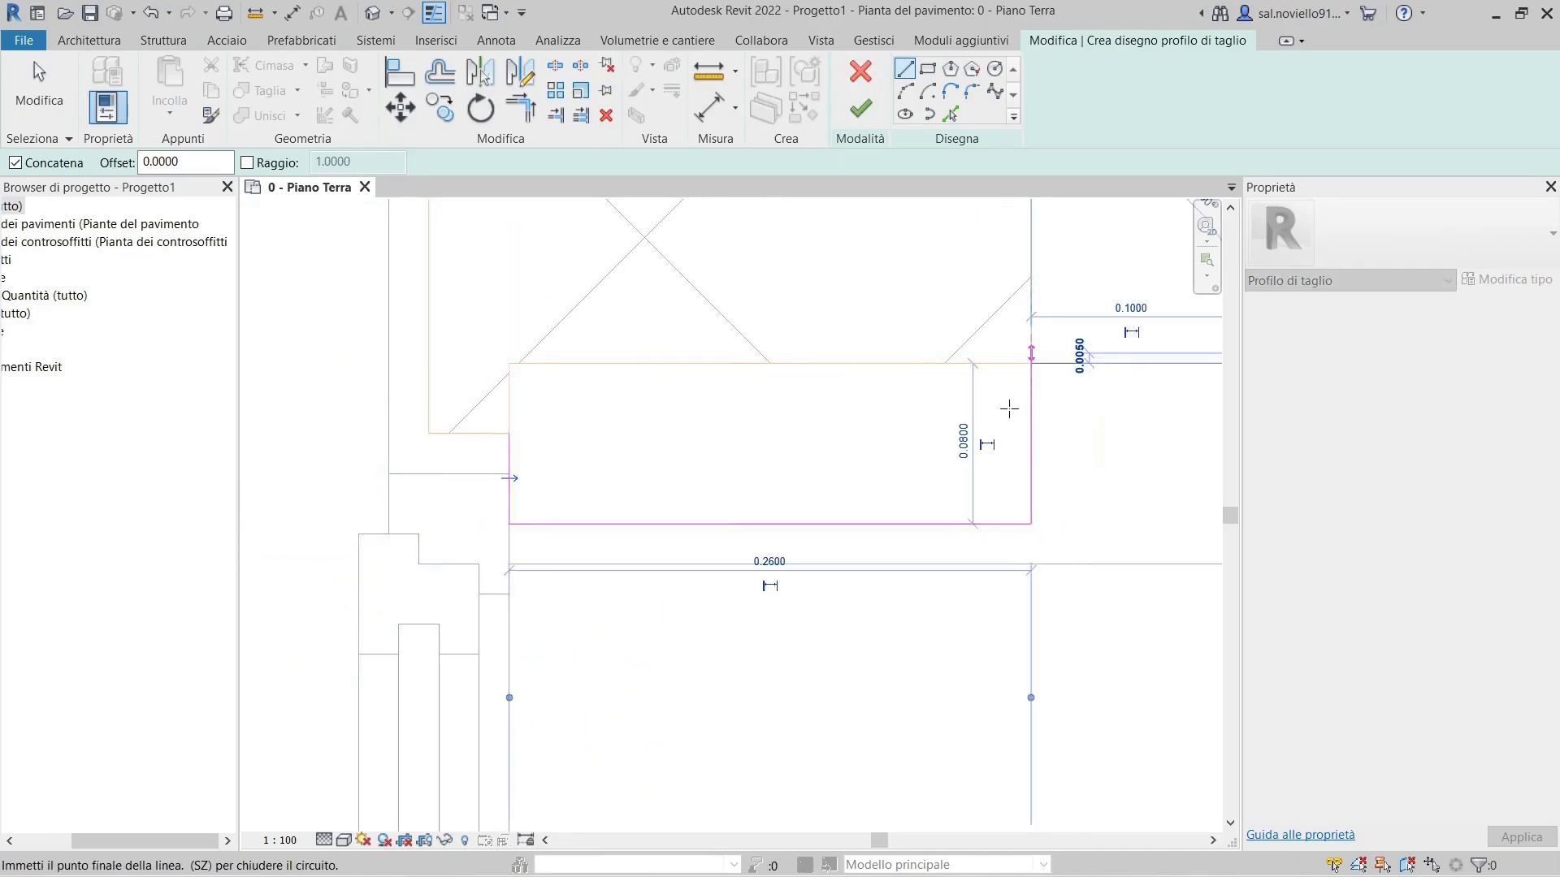
key(Escape)
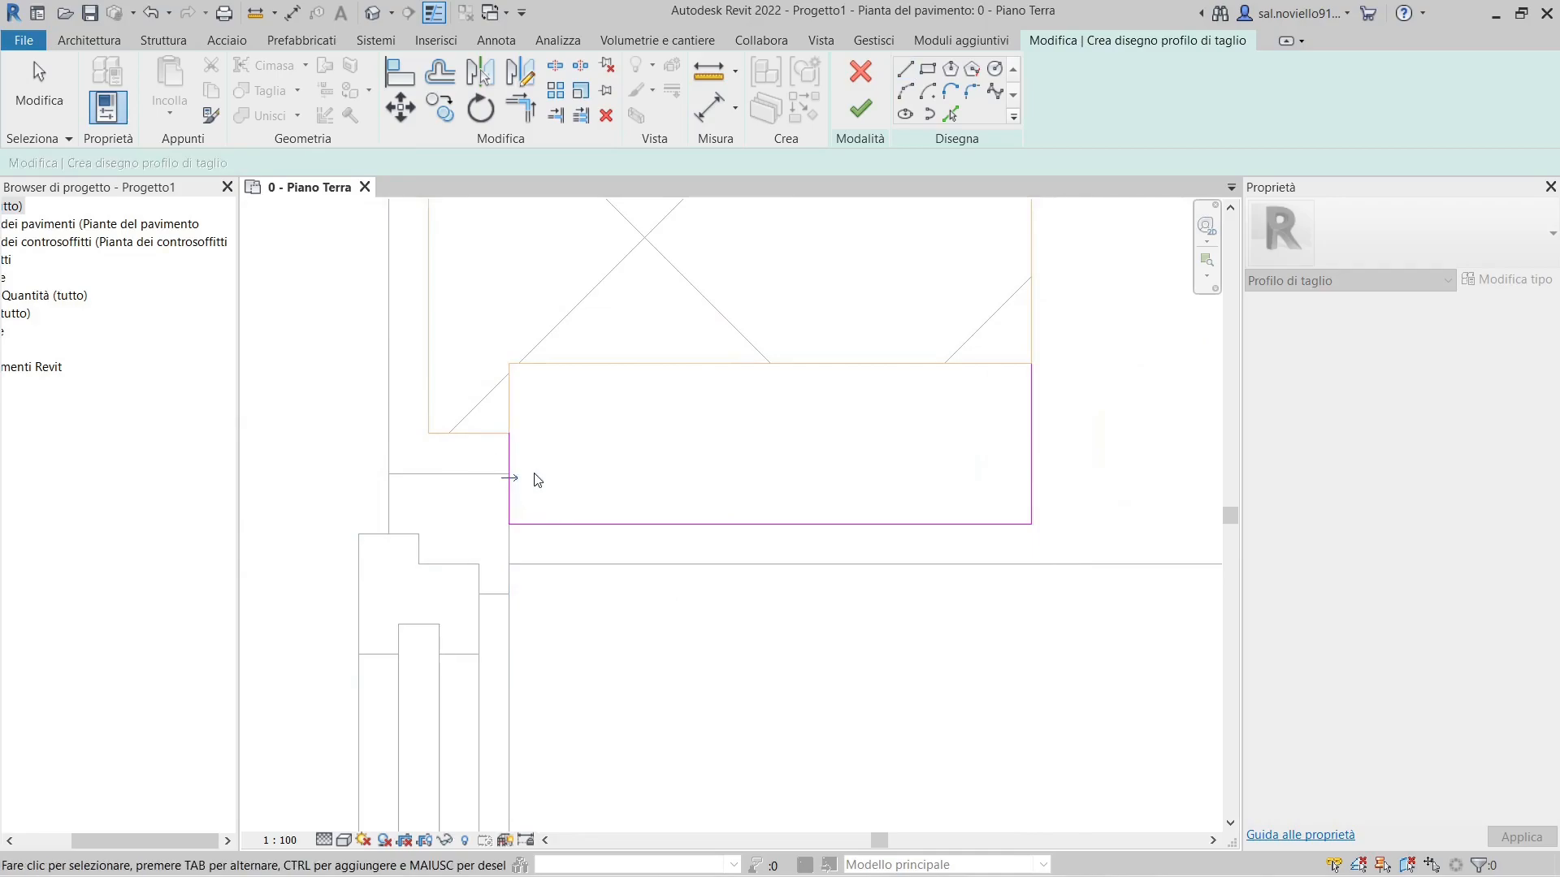
key(Escape)
- Finish the hatched layer's cut profile sketch and deselect it
scroll(533, 477, down, 2)
click(862, 111)
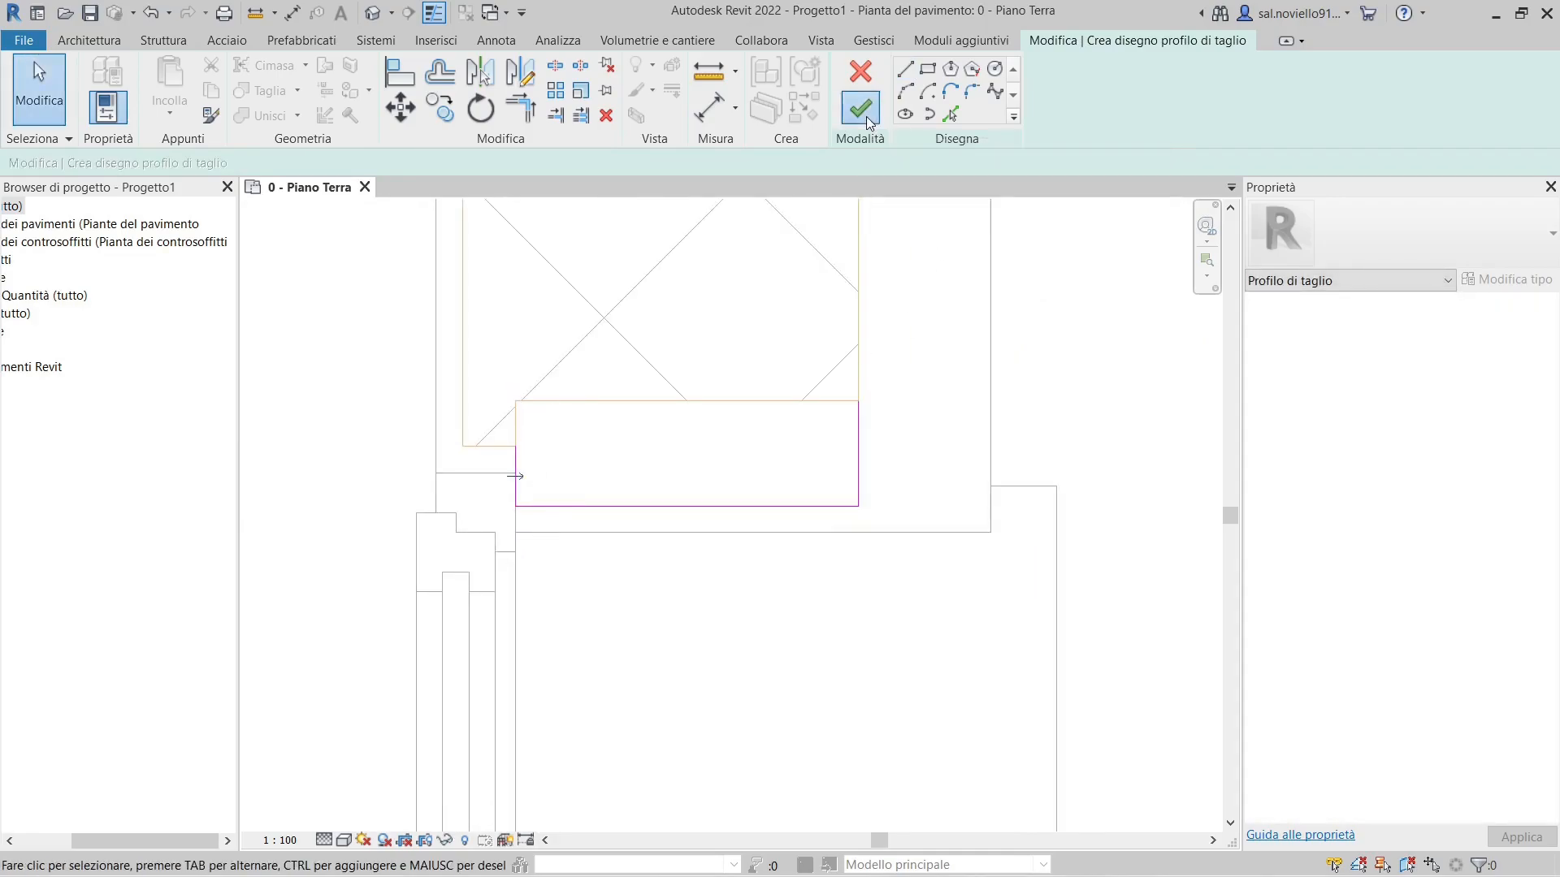
scroll(579, 607, down, 5)
click(721, 719)
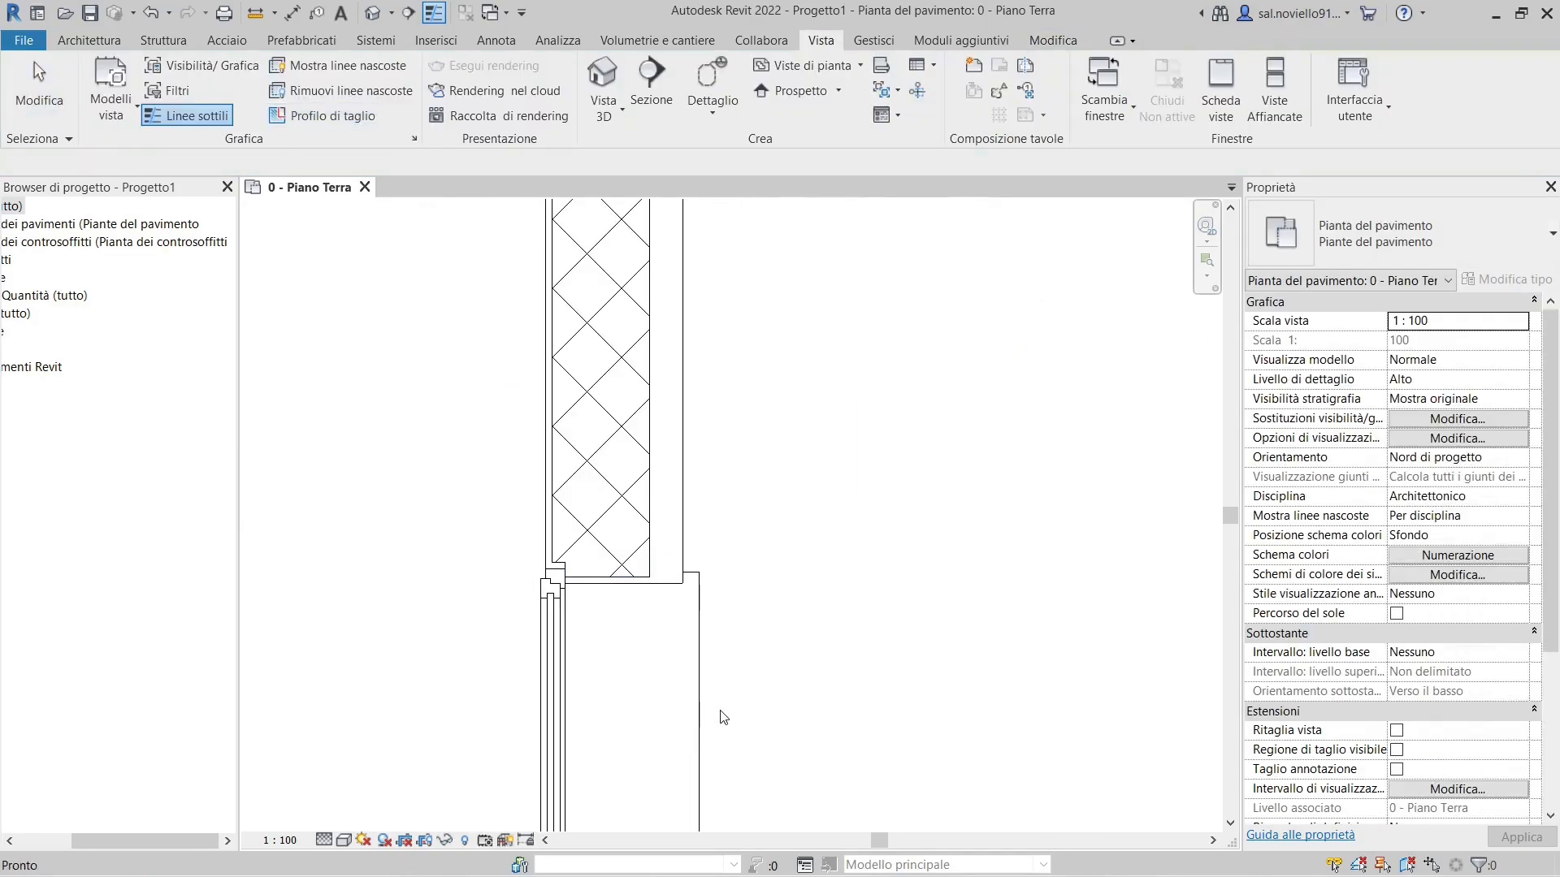
- Add an aligned dimension between the hatched layer's extended lower edge and the window opening's upper edge
scroll(598, 644, up, 2)
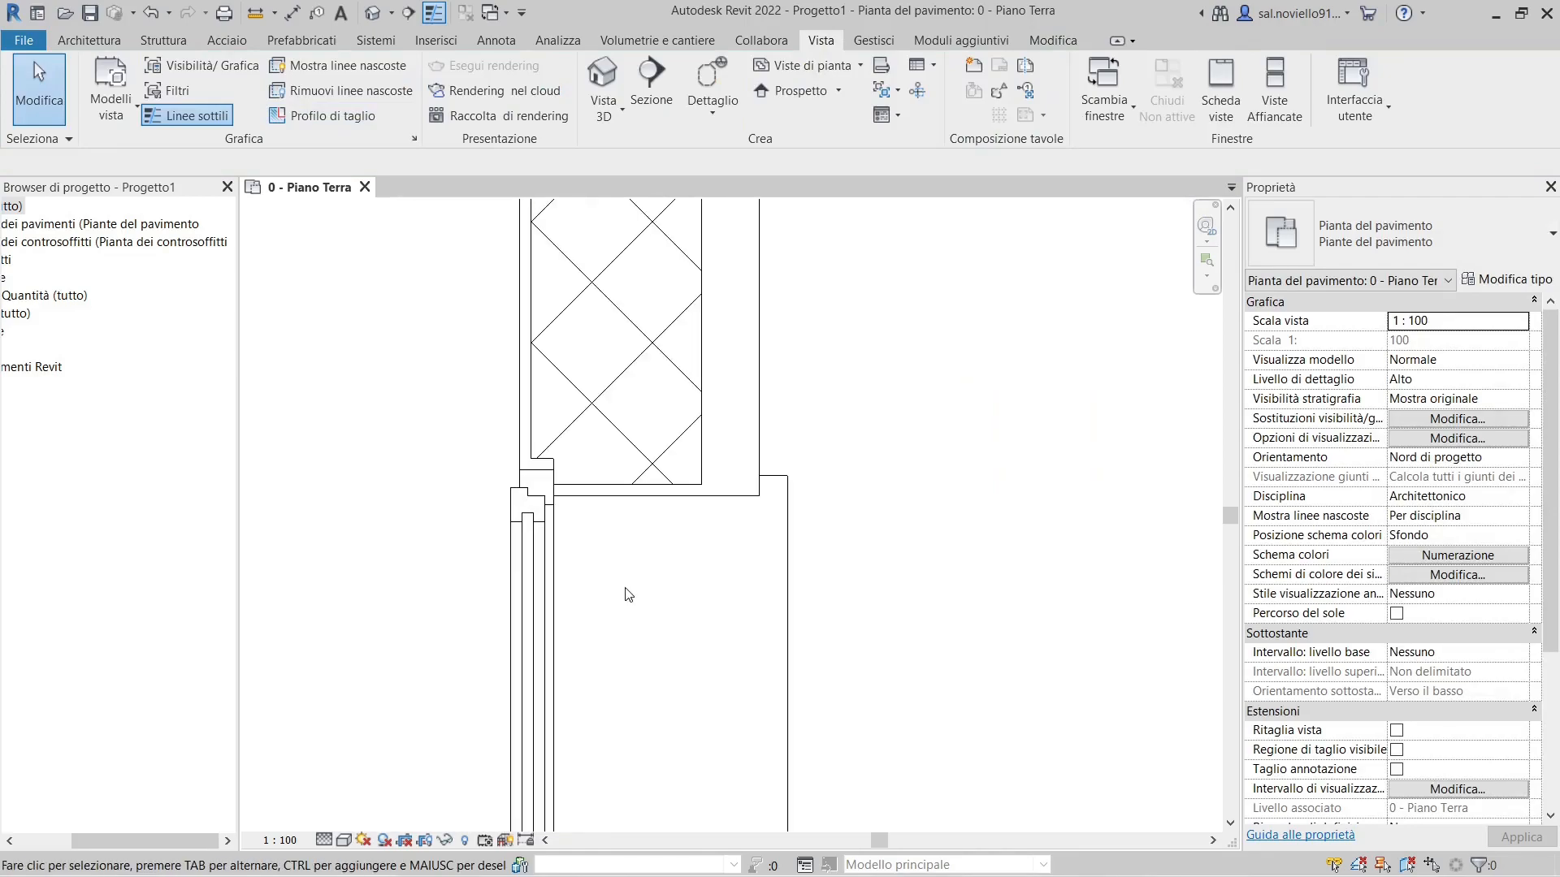
key(d)
key(i)
scroll(629, 593, up, 3)
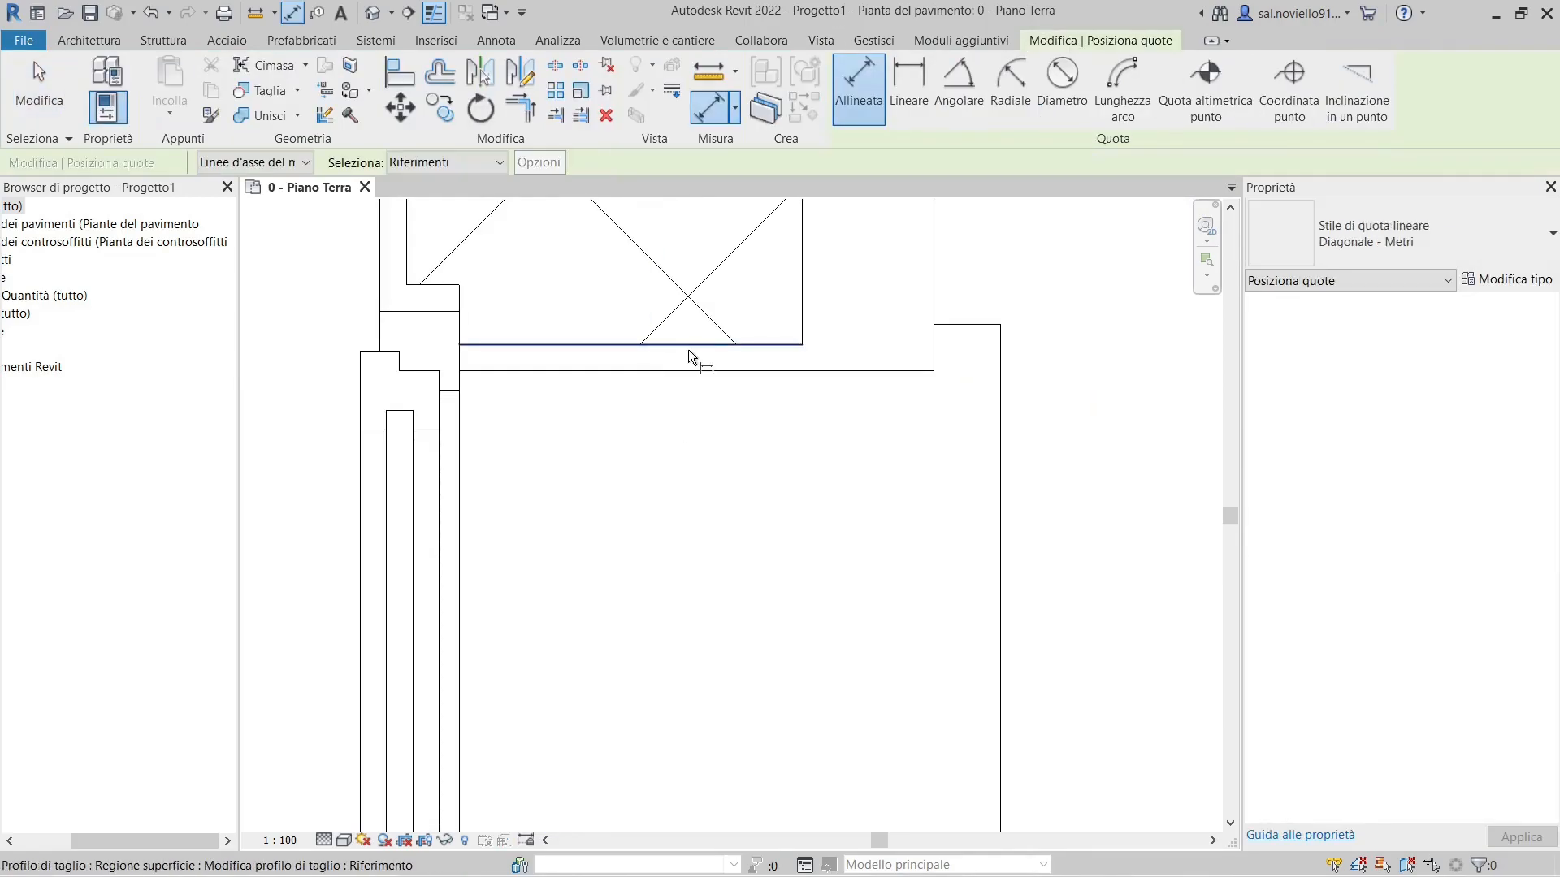
click(687, 372)
scroll(661, 439, up, 5)
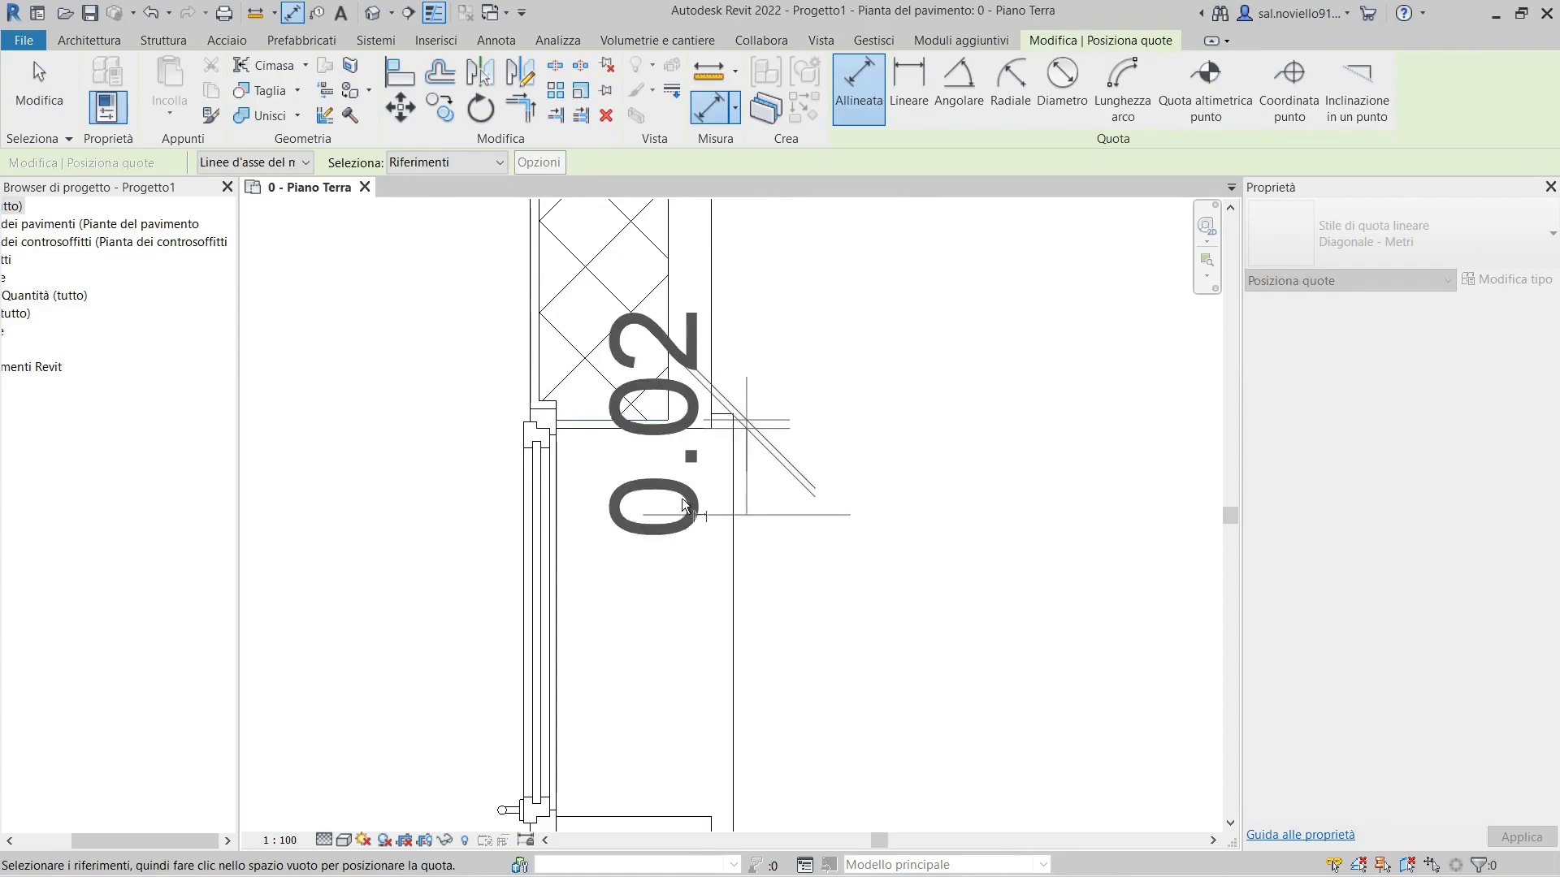
click(901, 556)
key(Escape)
key(Escape)
- Select the one-leaf window and nudge it upward along the wall in plan
scroll(860, 446, down, 2)
middle_drag(1026, 419, 860, 446)
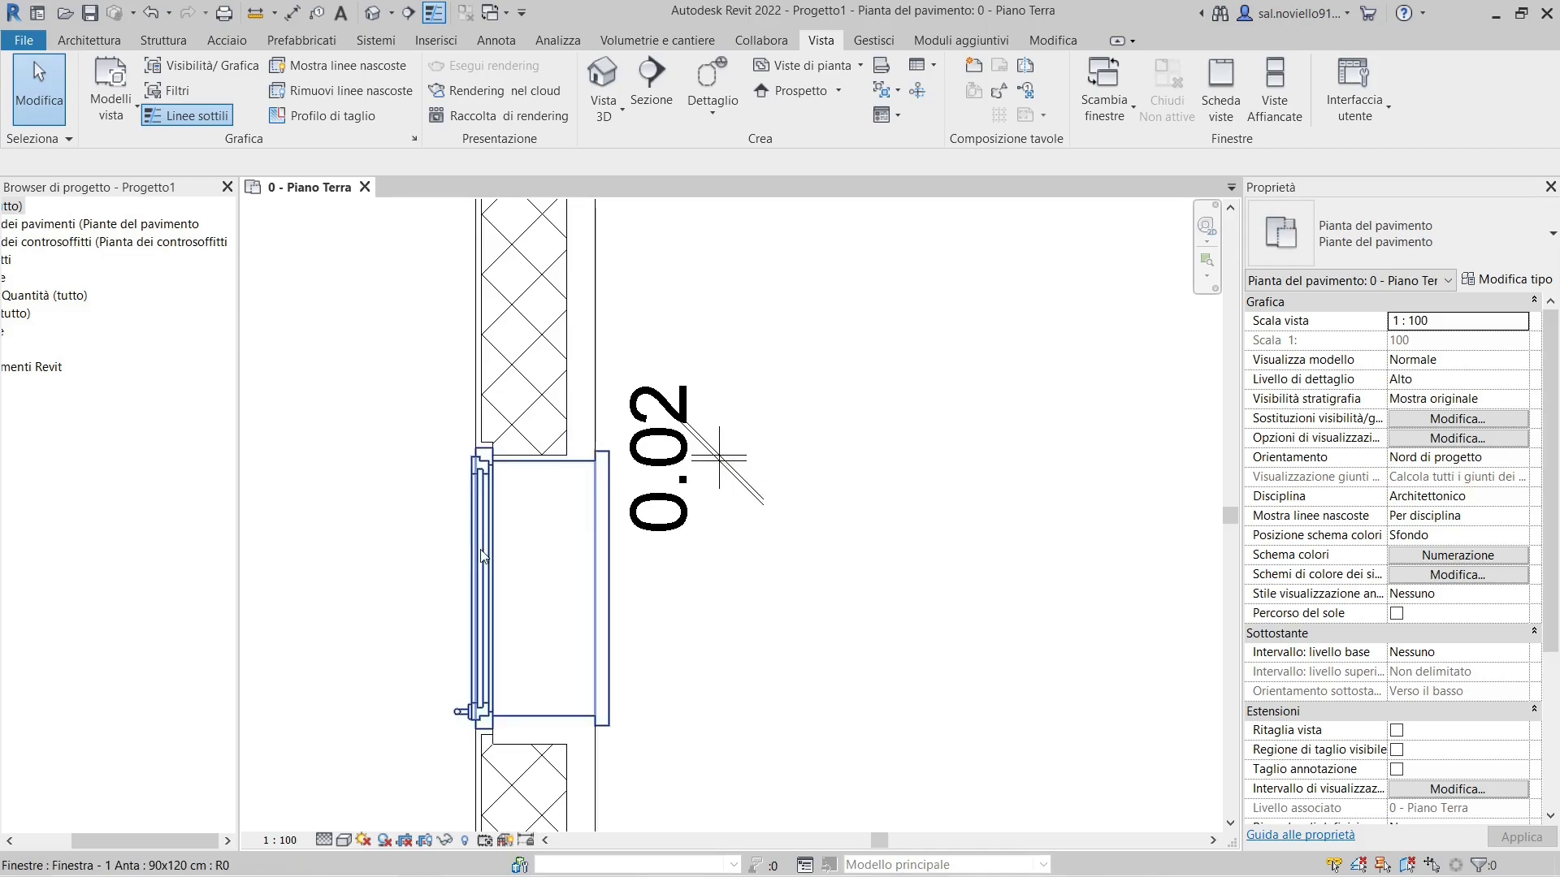
middle_drag(488, 543, 562, 505)
click(563, 505)
key(Up)
key(Up)
key(Up)
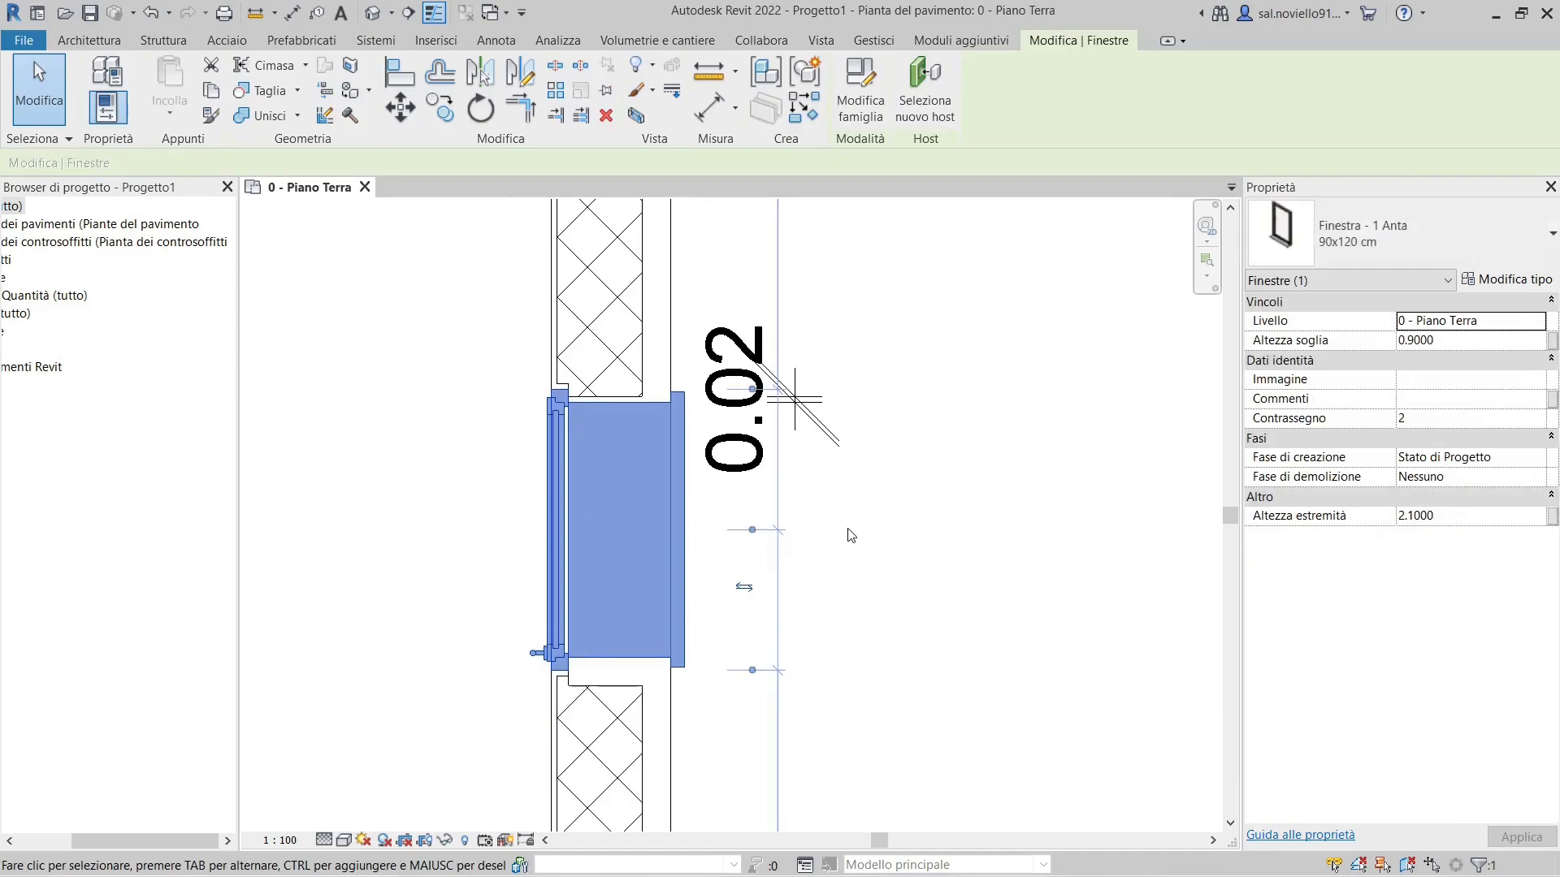
key(Up)
key(Up)
key(Up)
key(Up)
key(Up)
key(Up)
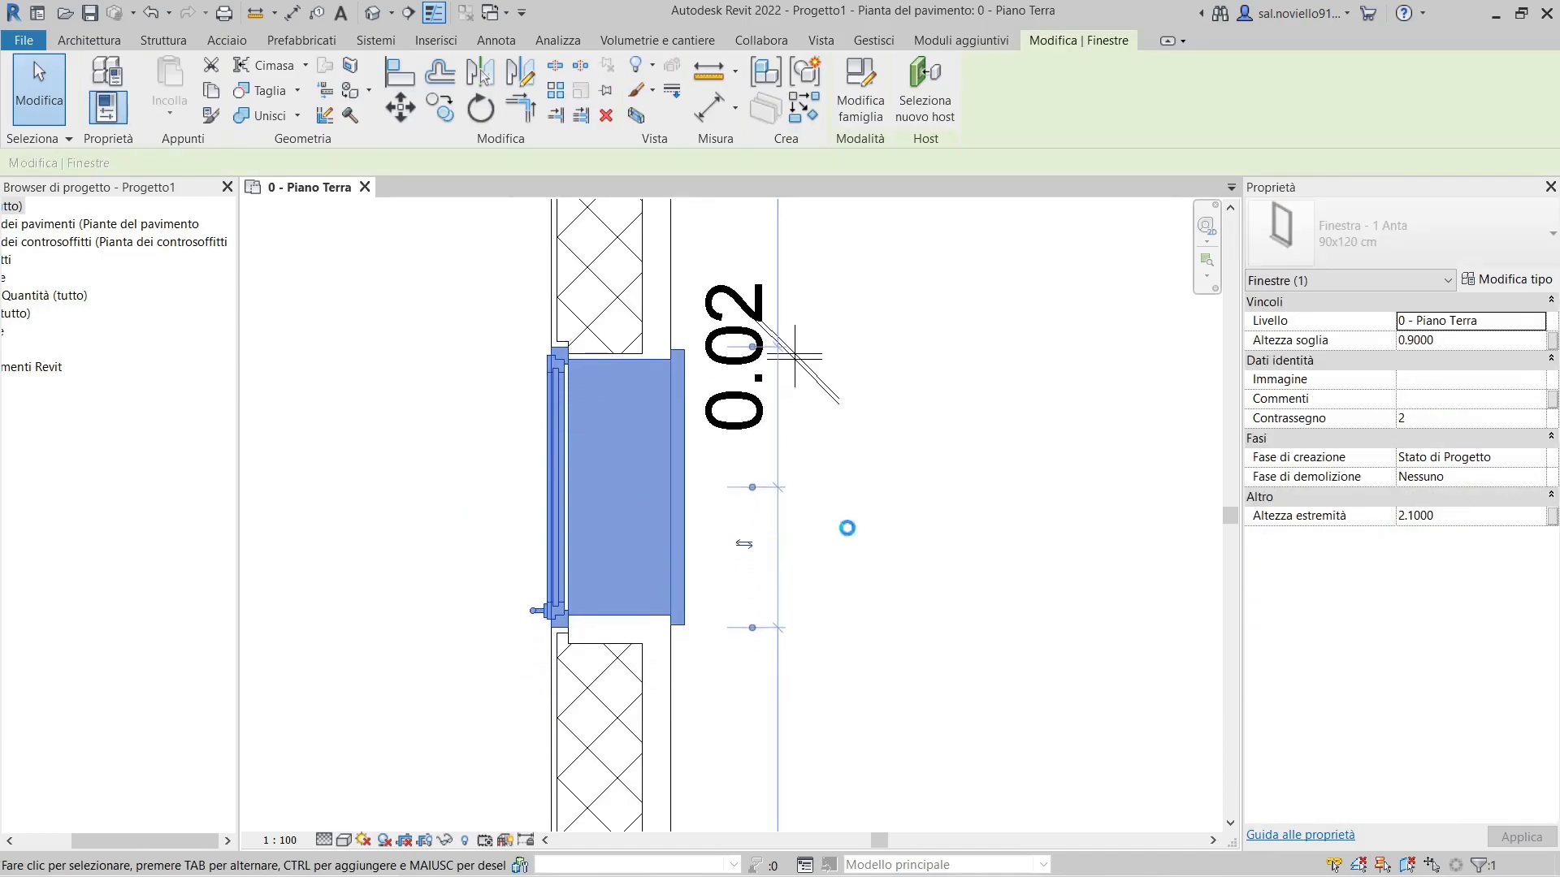
- Nudge the window down along the wall and partly back up, leaving it deselected
key(Down)
key(Down)
key(Down)
key(Down)
key(Down)
key(Down)
key(Down)
key(Up)
key(Up)
key(Up)
key(Up)
key(Up)
click(850, 535)
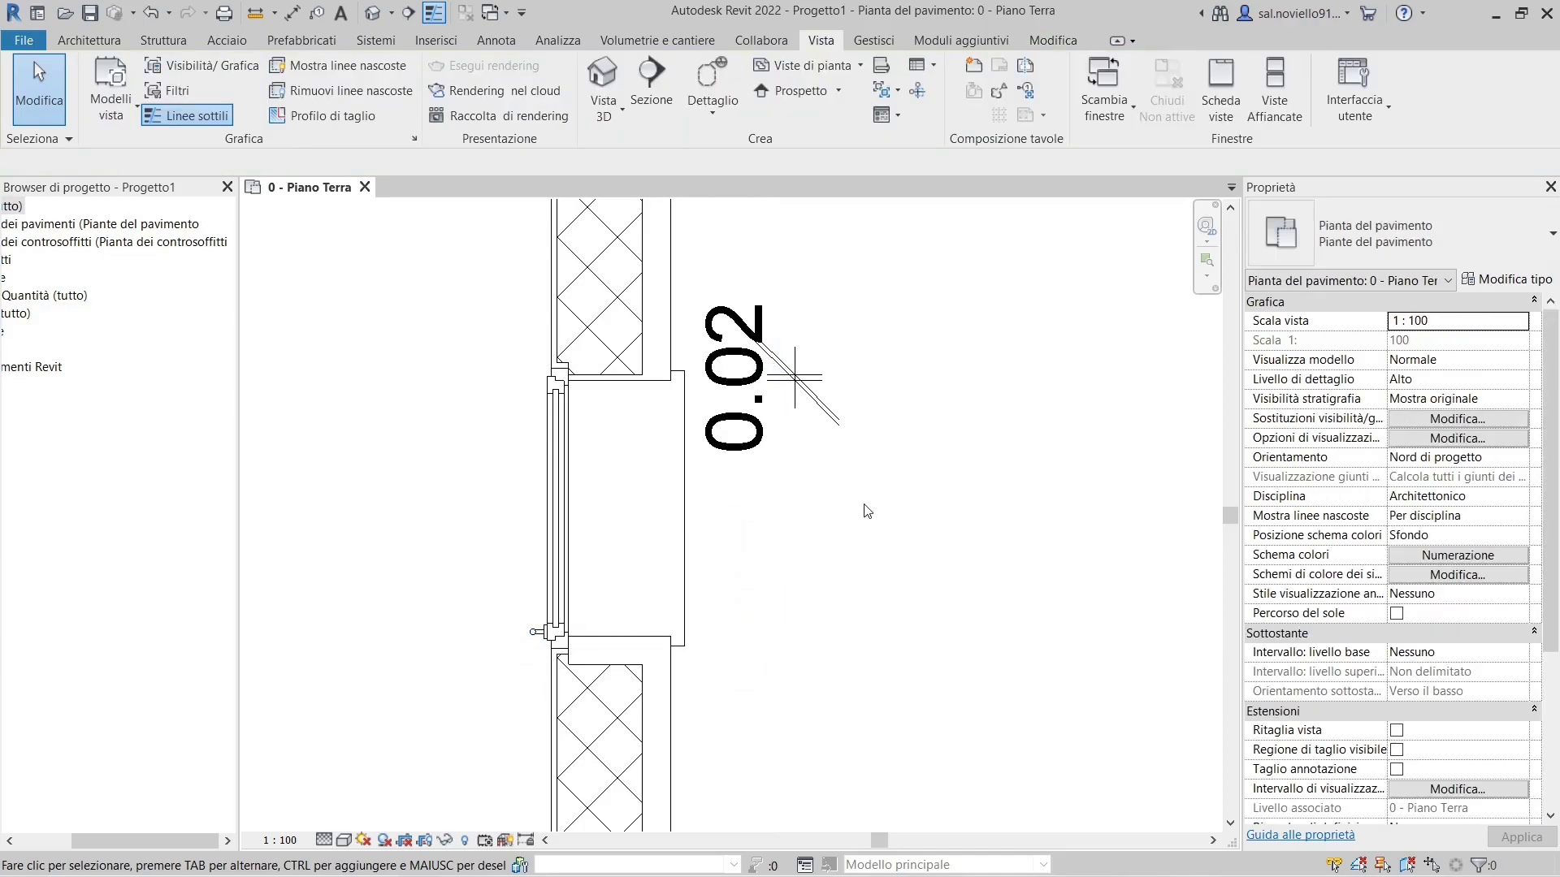
- Set the window type's width (Larghezza) to 2 m and deselect the window
click(566, 410)
click(1506, 280)
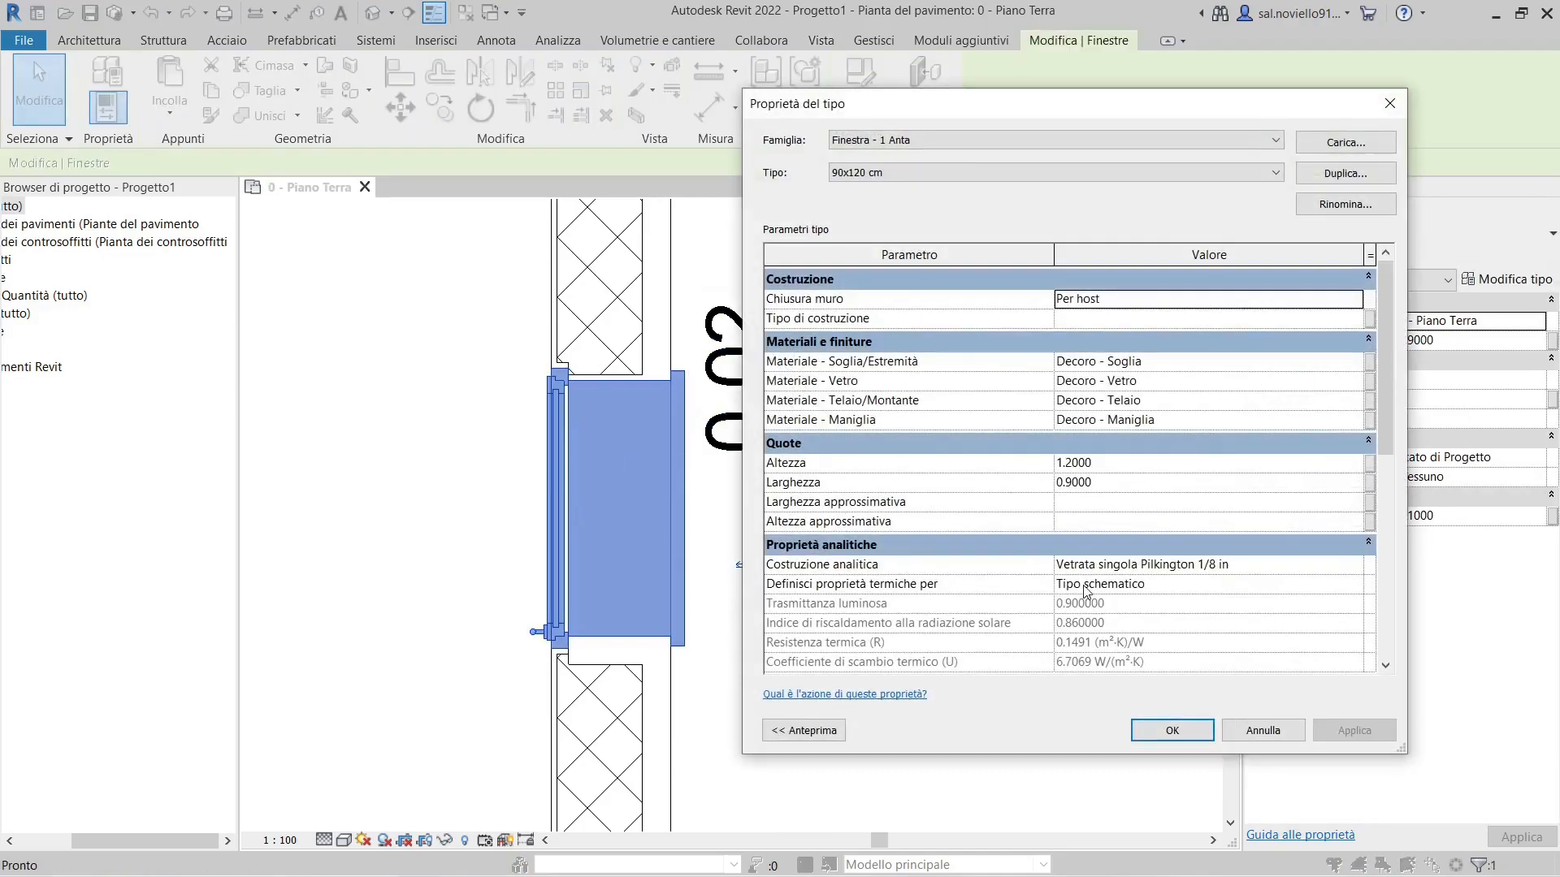
click(1121, 482)
double_click(1125, 482)
text(2)
key(Return)
click(1386, 732)
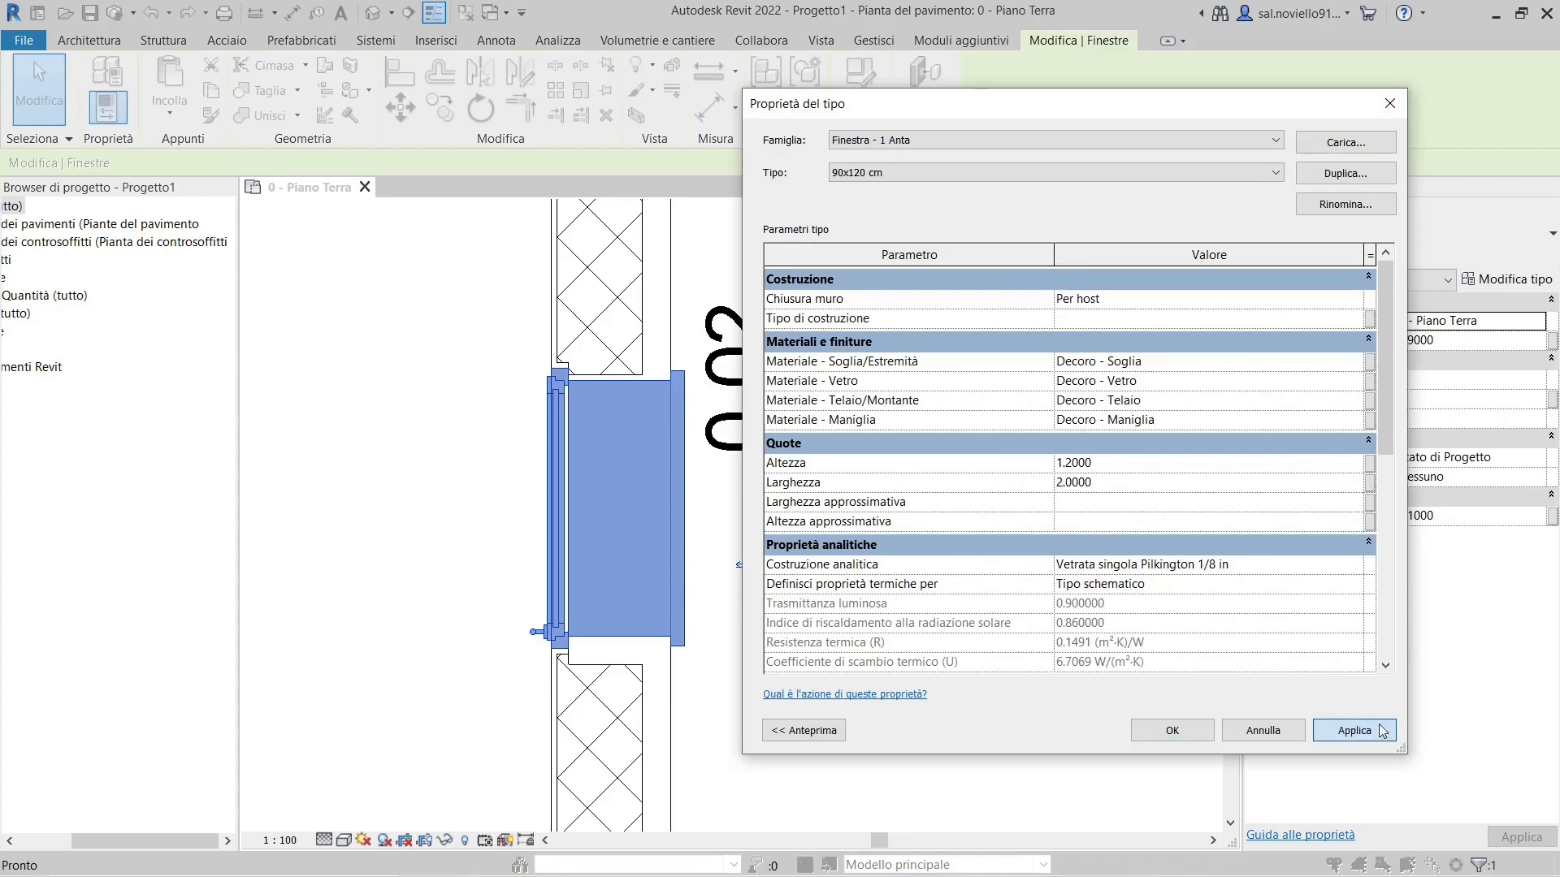
click(1173, 730)
scroll(691, 569, up, 5)
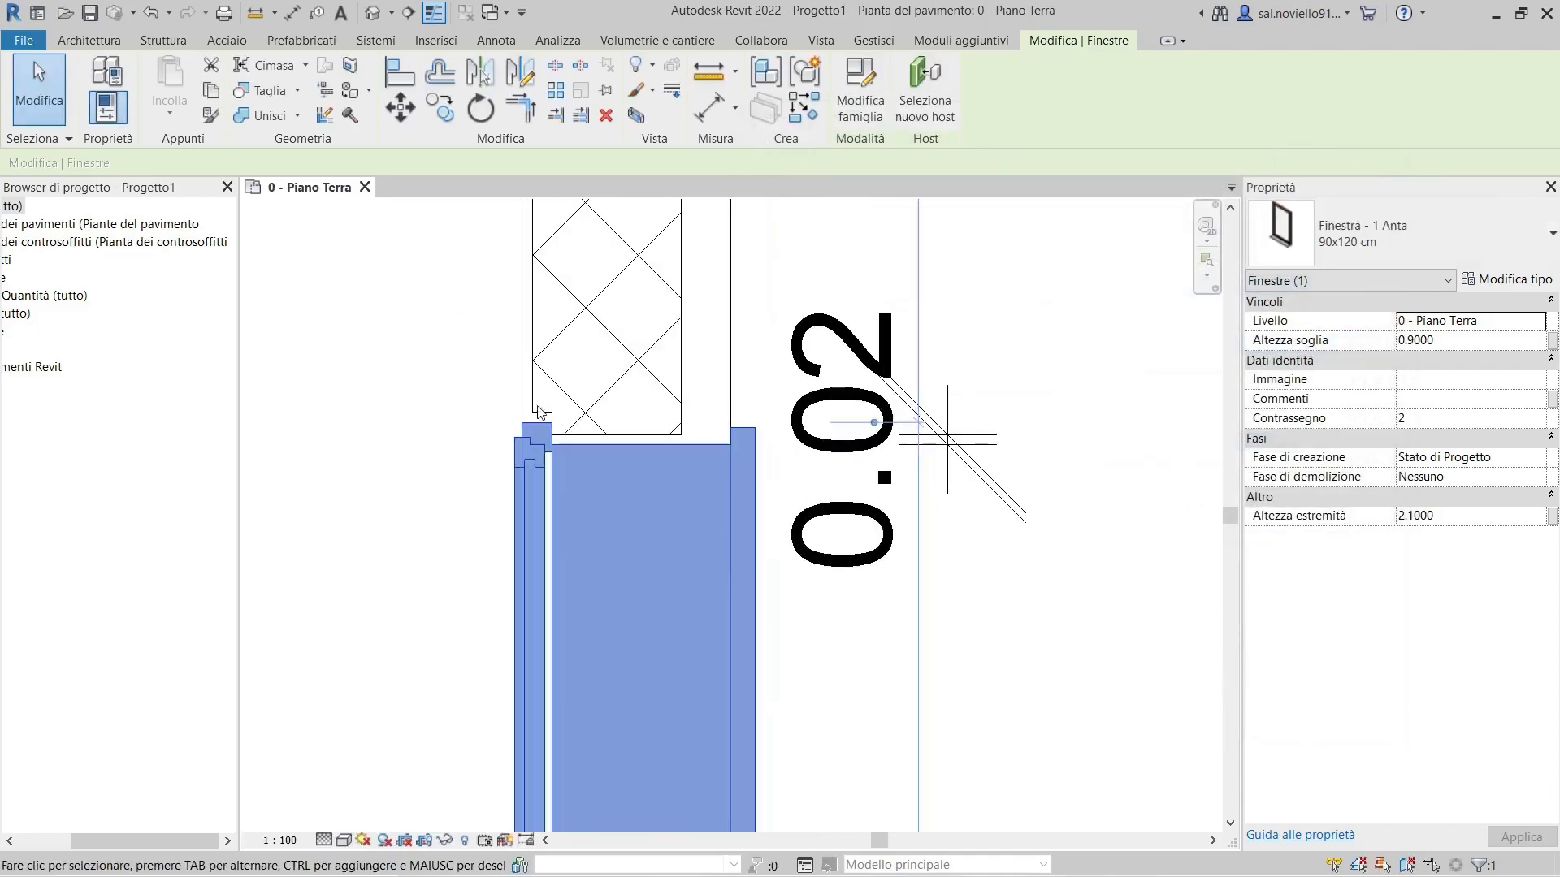
click(466, 355)
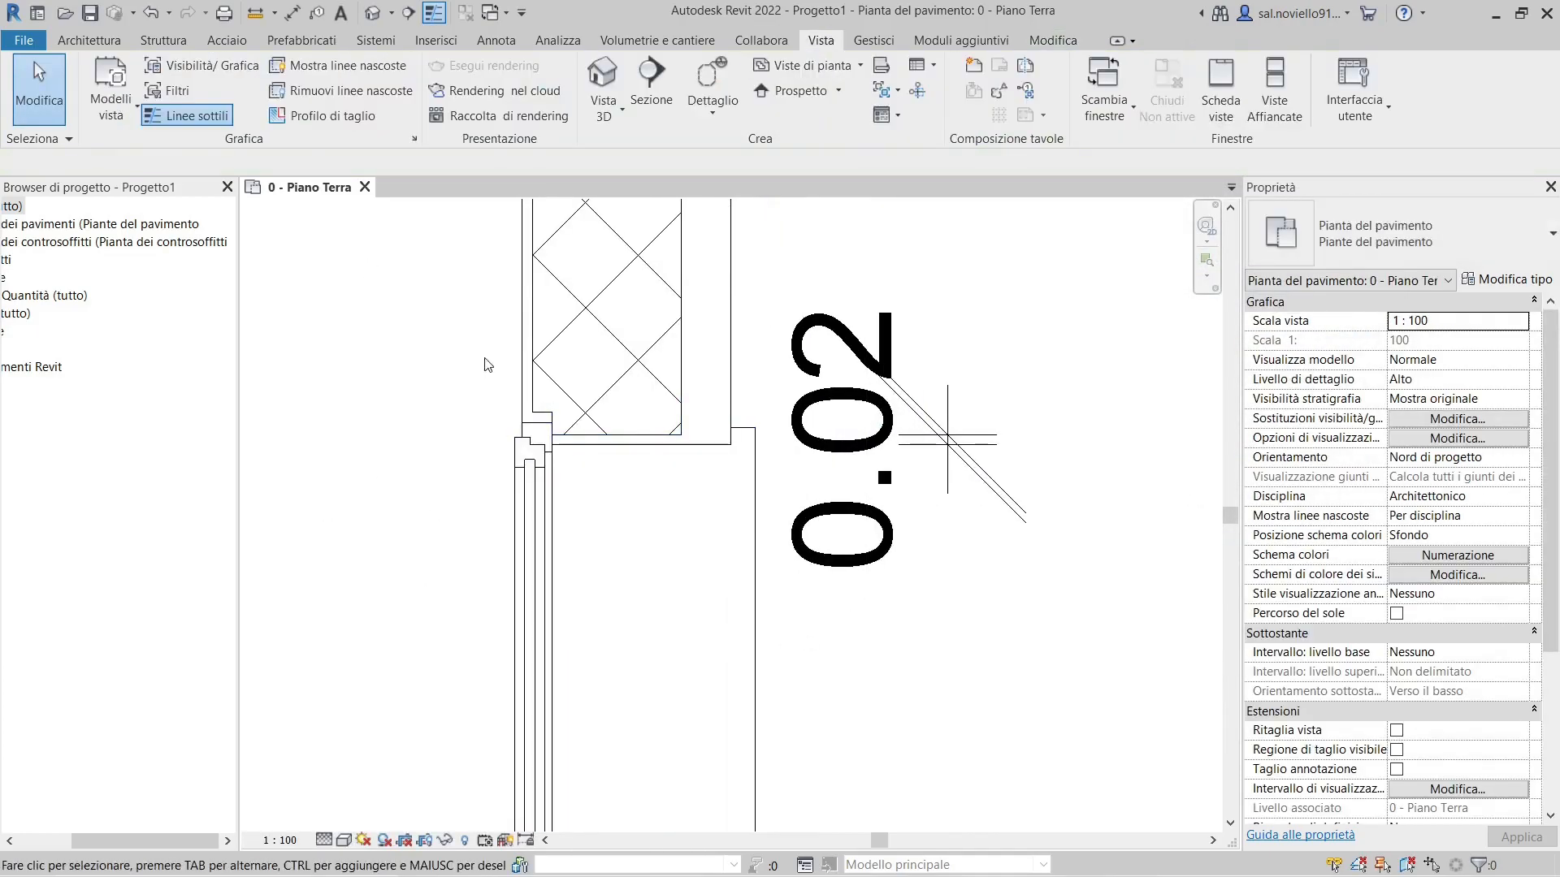
- Examine the layer returns at the widened window's upper and lower jambs and the surrounding walls in plan
scroll(488, 350, down, 2)
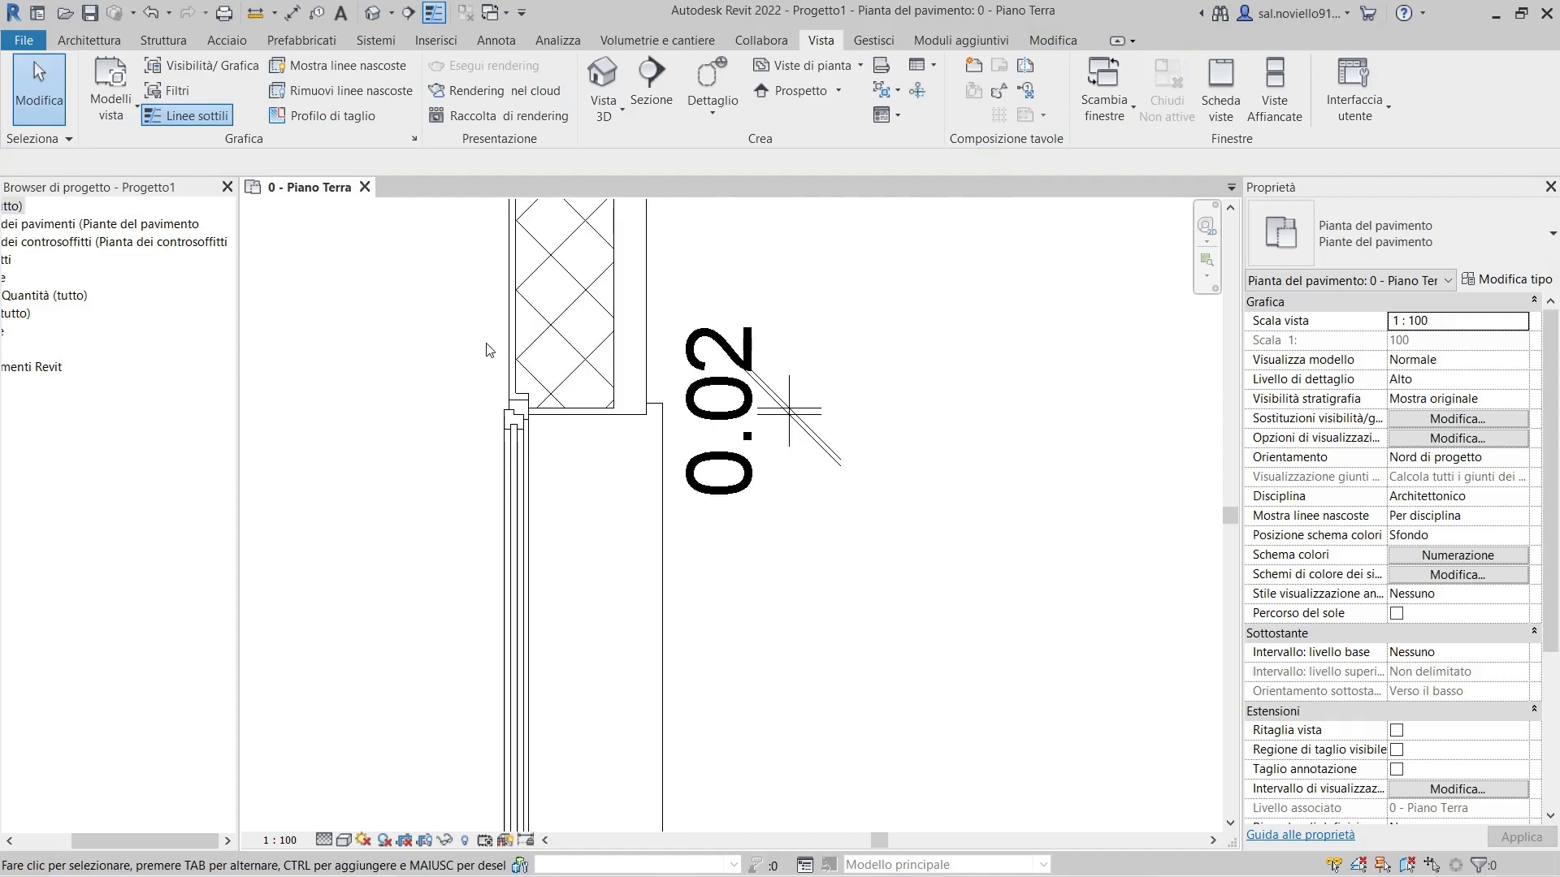
scroll(488, 351, down, 2)
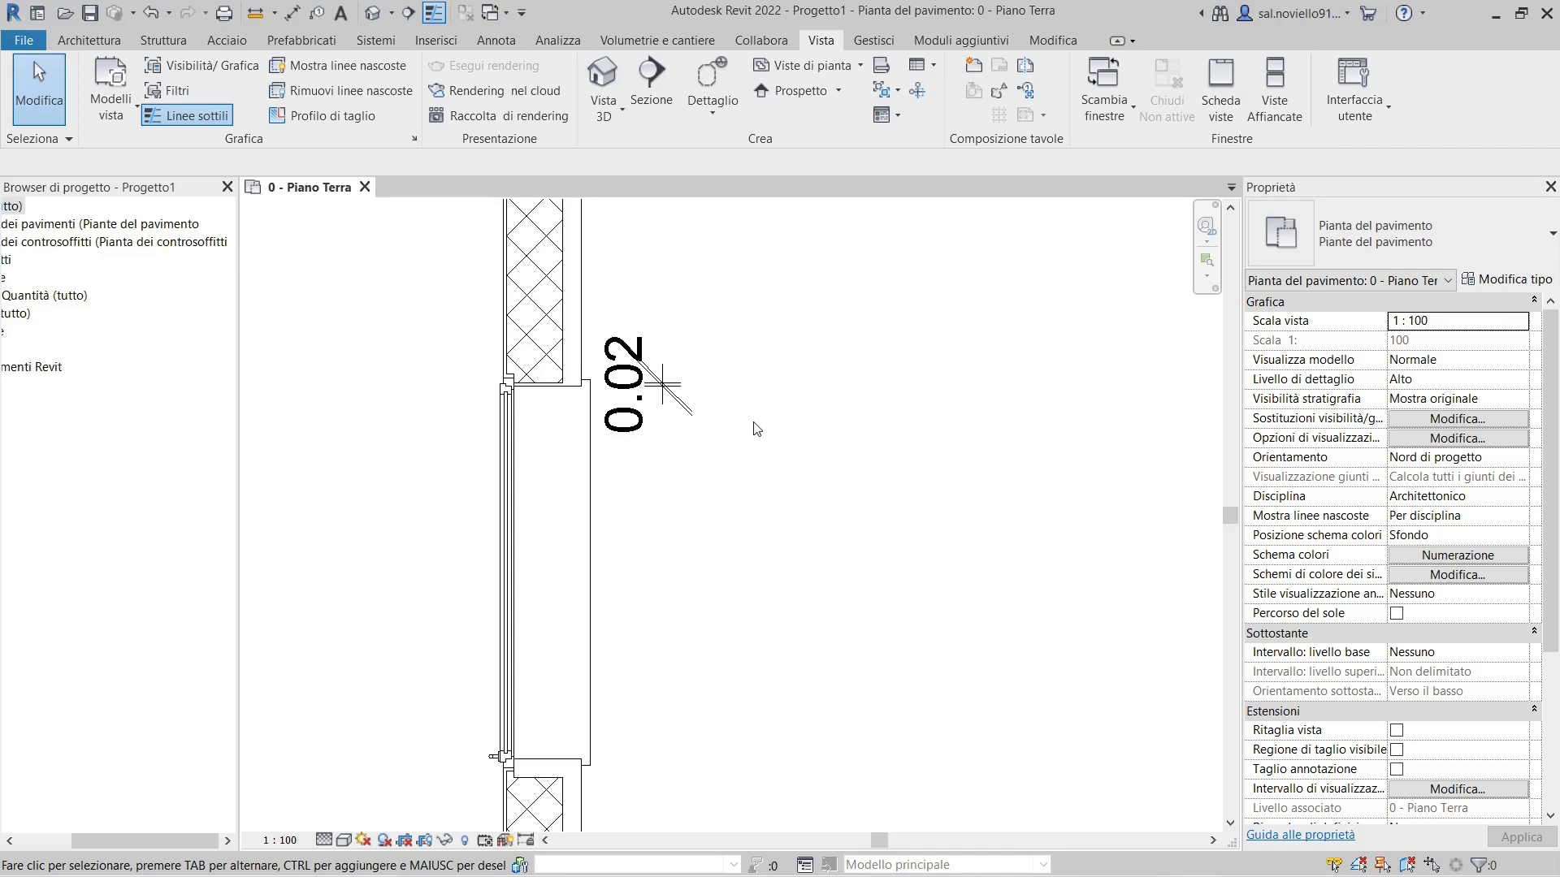
middle_drag(731, 533, 821, 529)
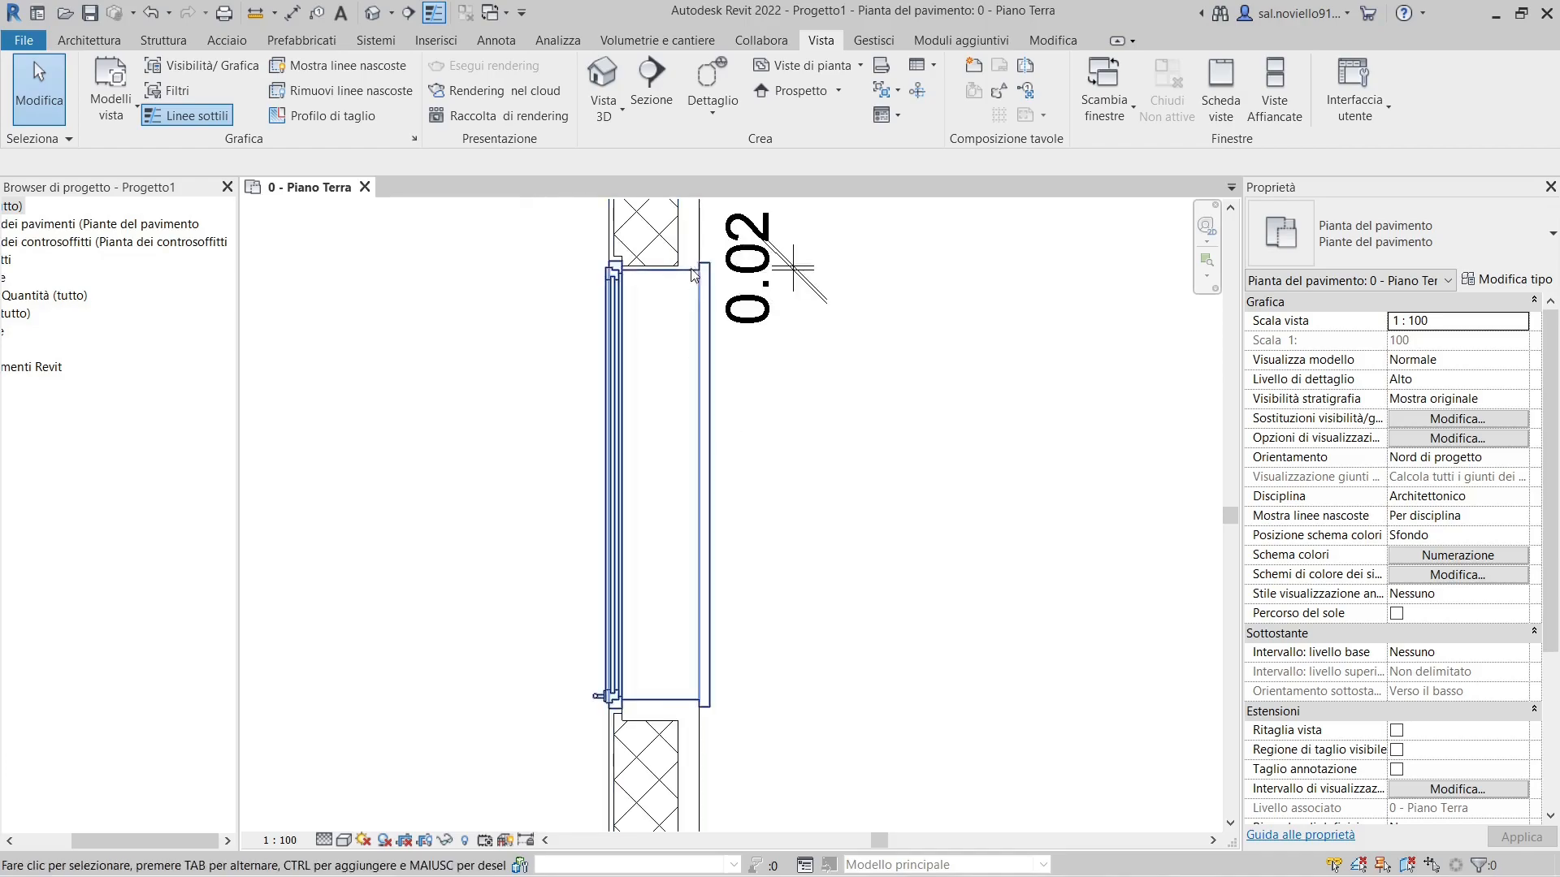
scroll(686, 388, up, 2)
scroll(601, 260, down, 3)
middle_drag(601, 260, 696, 409)
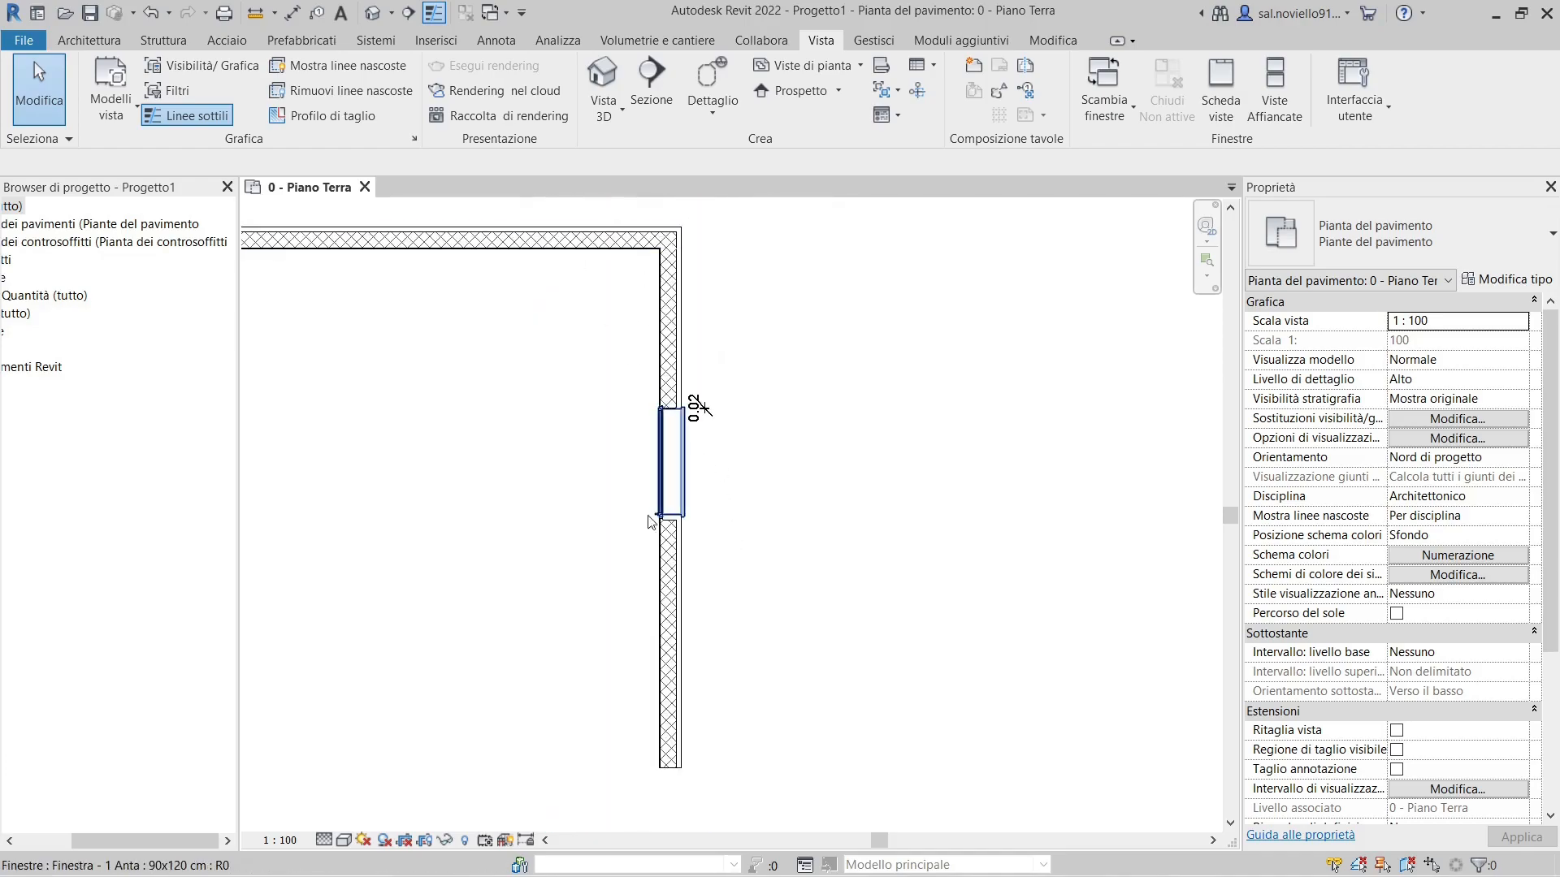
scroll(694, 420, up, 5)
drag(524, 274, 736, 394)
scroll(648, 351, down, 2)
click(828, 438)
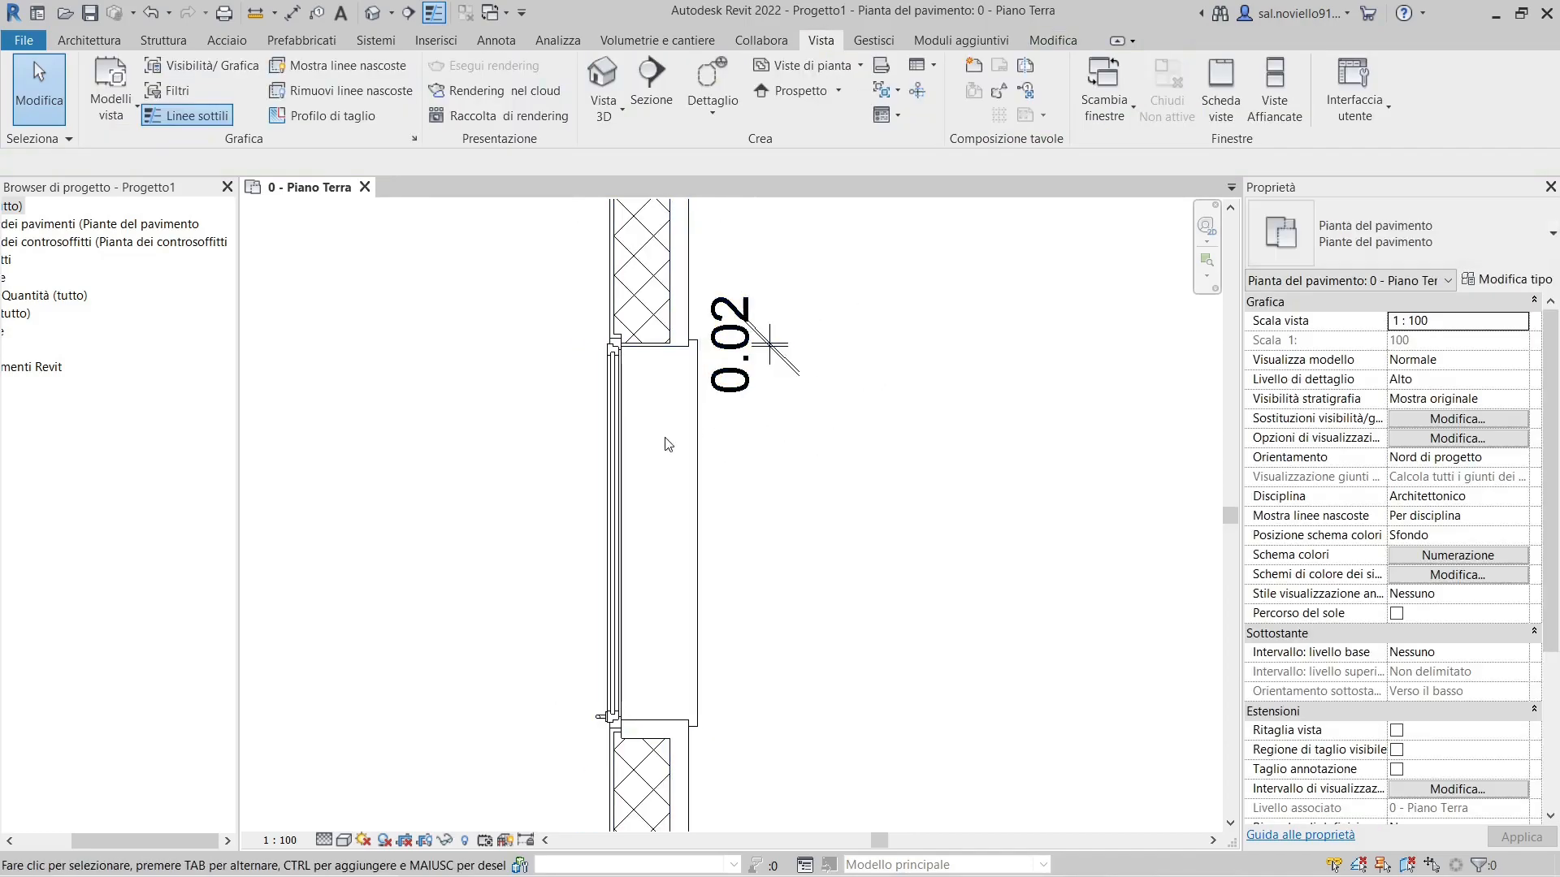
scroll(618, 411, down, 2)
scroll(618, 619, up, 4)
scroll(518, 463, up, 1)
mouse_move(498, 444)
mouse_down()
mouse_move(1038, 758)
mouse_move(1025, 730)
mouse_up()
mouse_move(466, 417)
mouse_down()
mouse_move(1036, 731)
mouse_move(1093, 736)
mouse_up()
drag(403, 357, 1059, 742)
scroll(636, 476, down, 7)
middle_drag(740, 599, 971, 747)
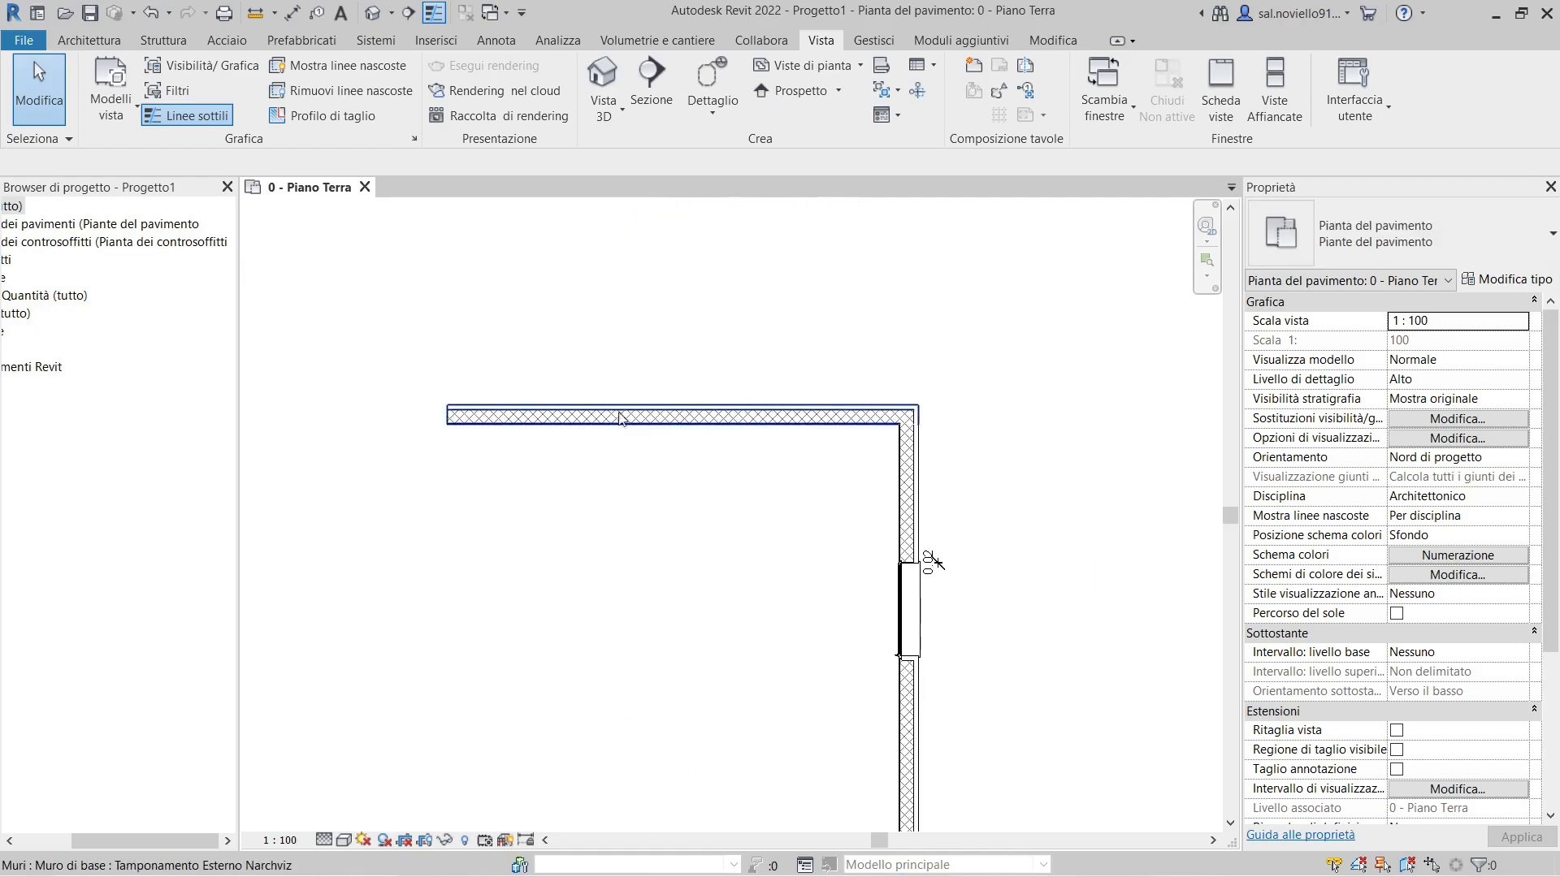
scroll(535, 492, down, 2)
scroll(796, 582, up, 4)
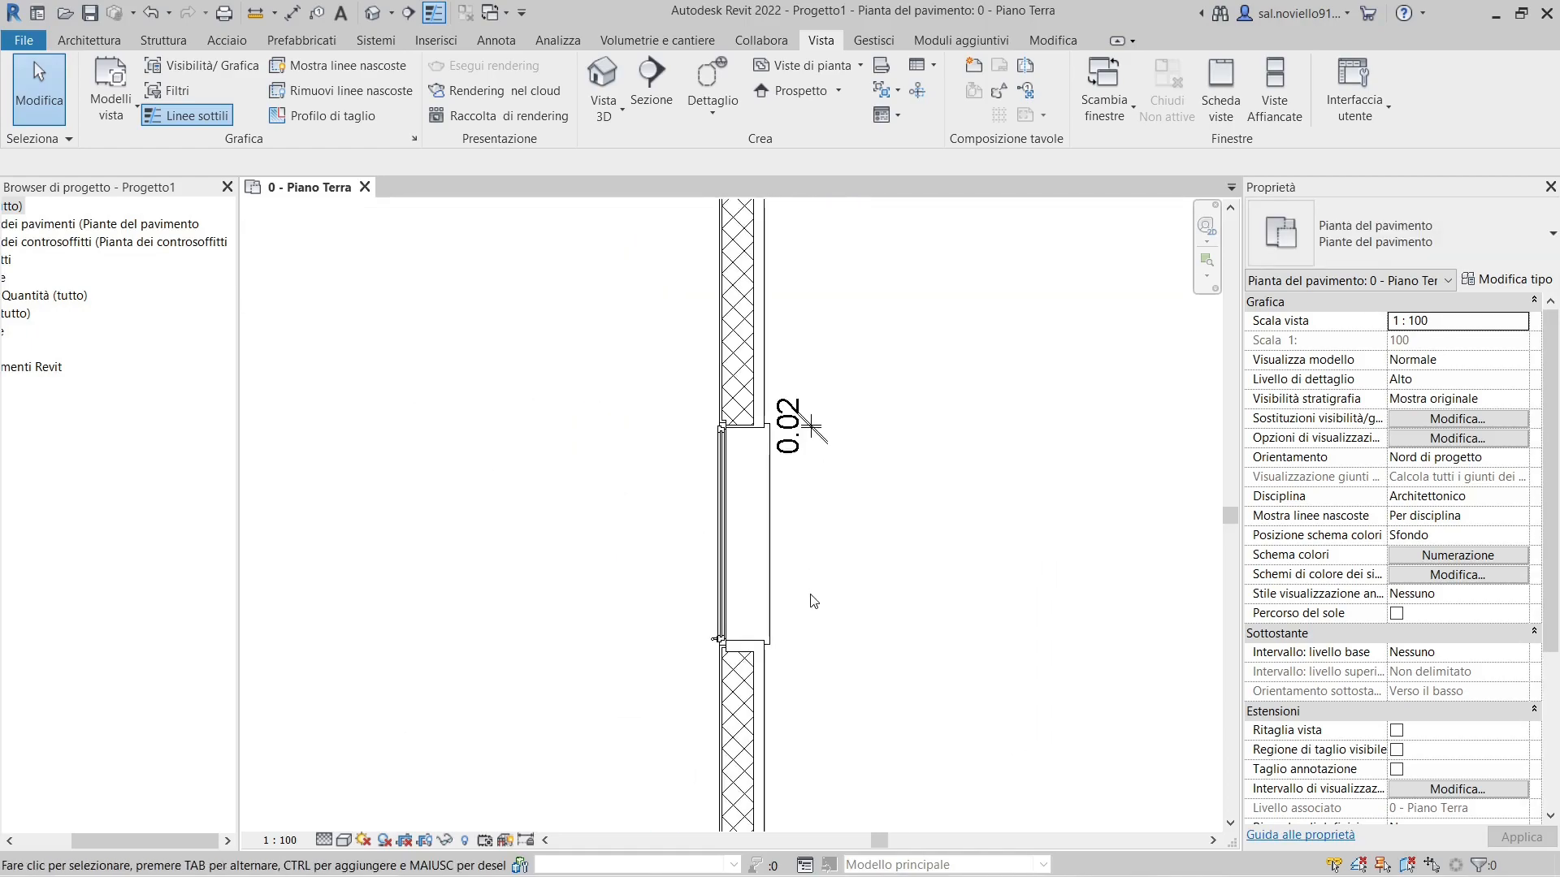
scroll(786, 497, up, 2)
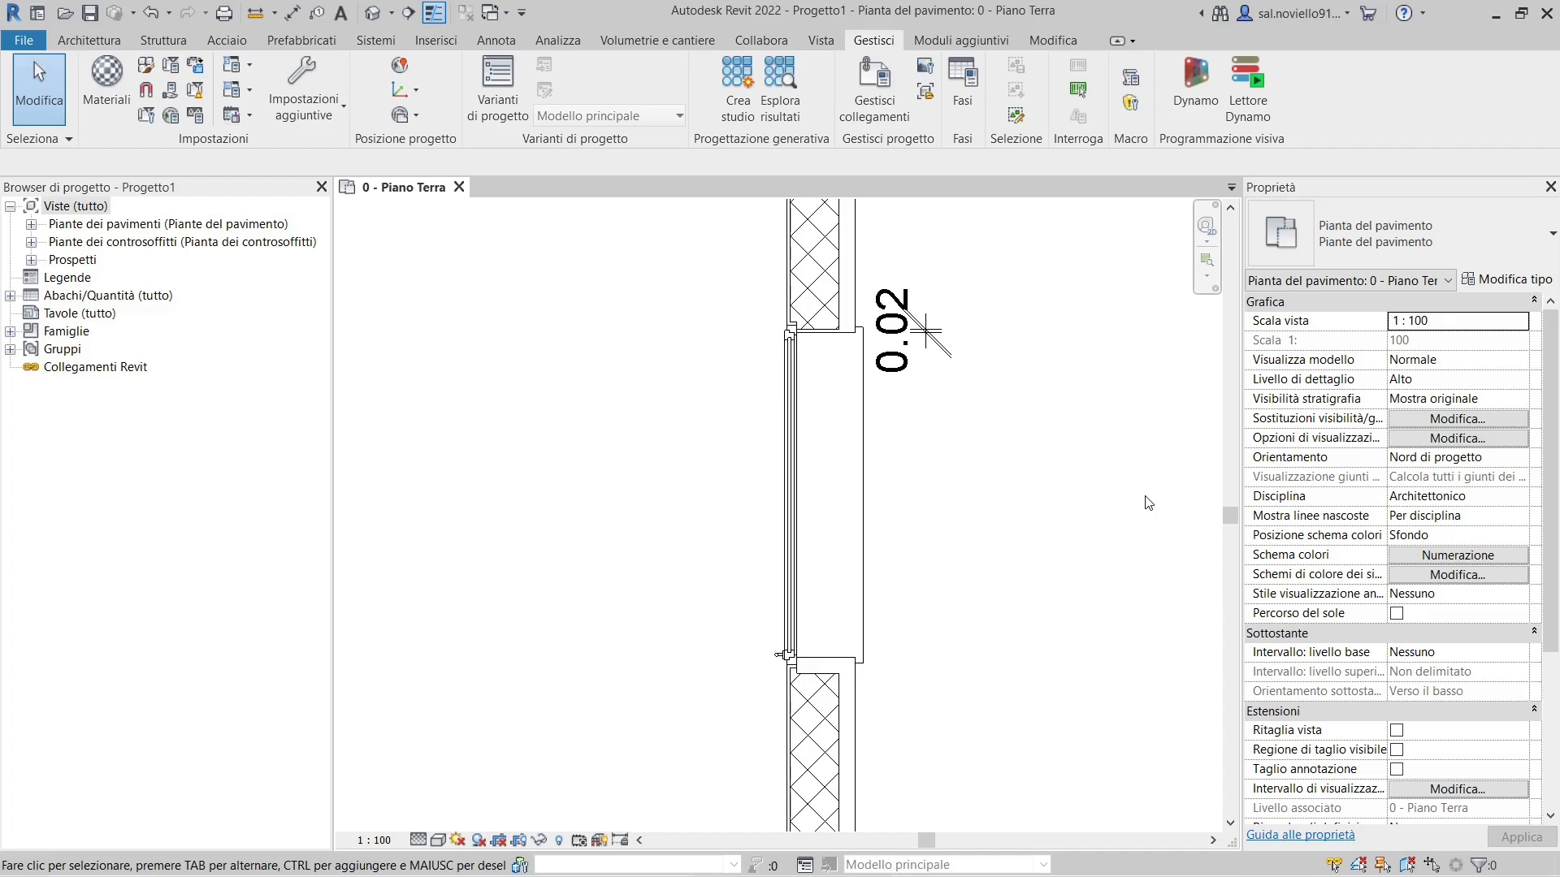
- Cut a horizontal section across the wall through the upper part of the window and open its view
middle_drag(1097, 500, 939, 505)
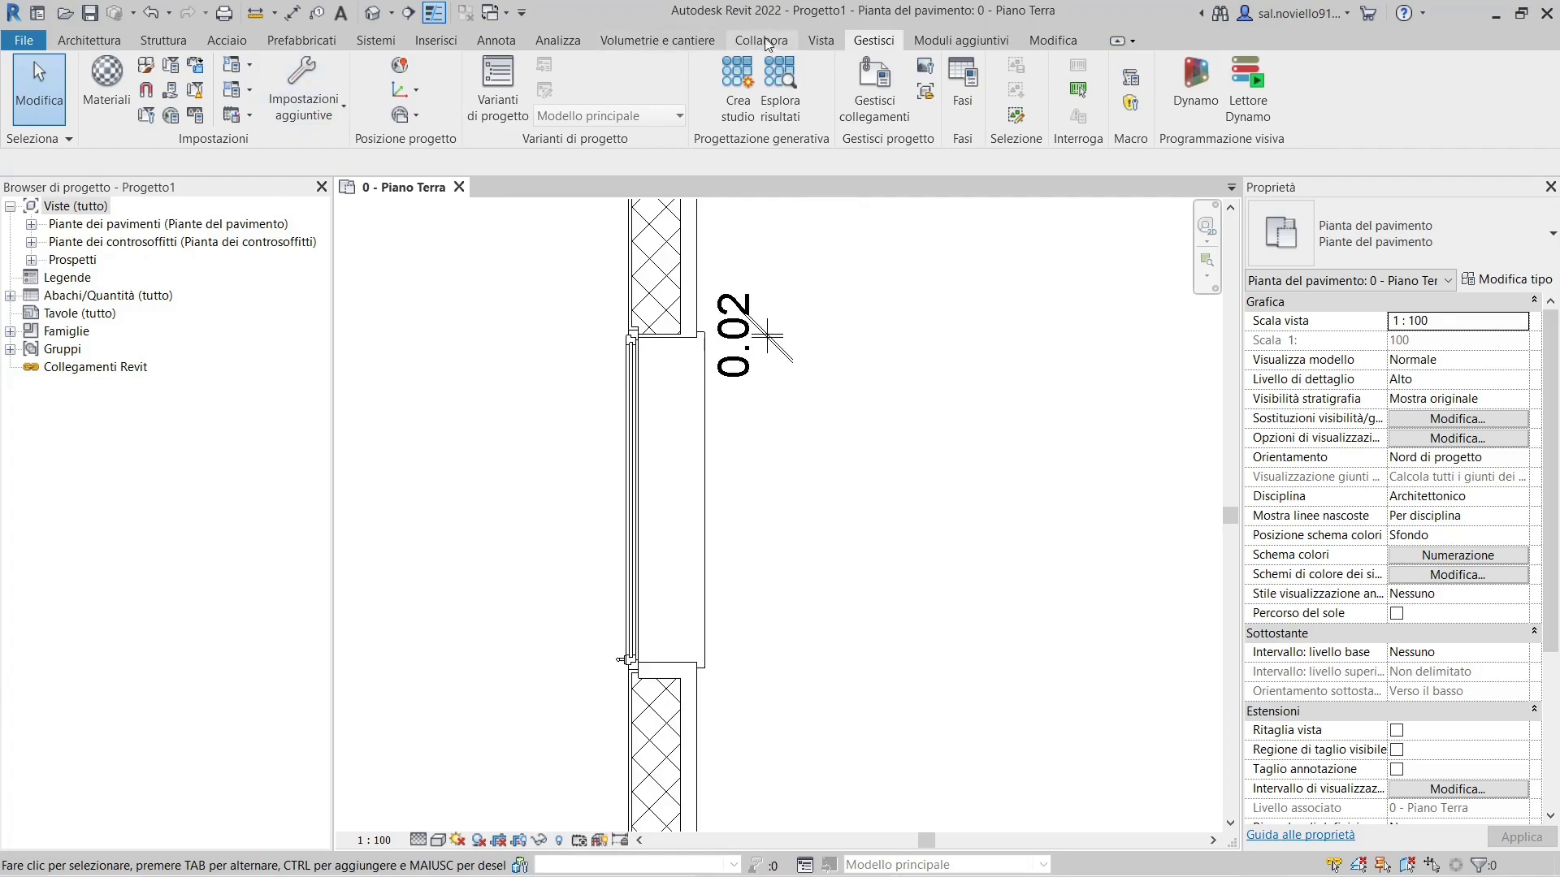
click(820, 40)
click(671, 111)
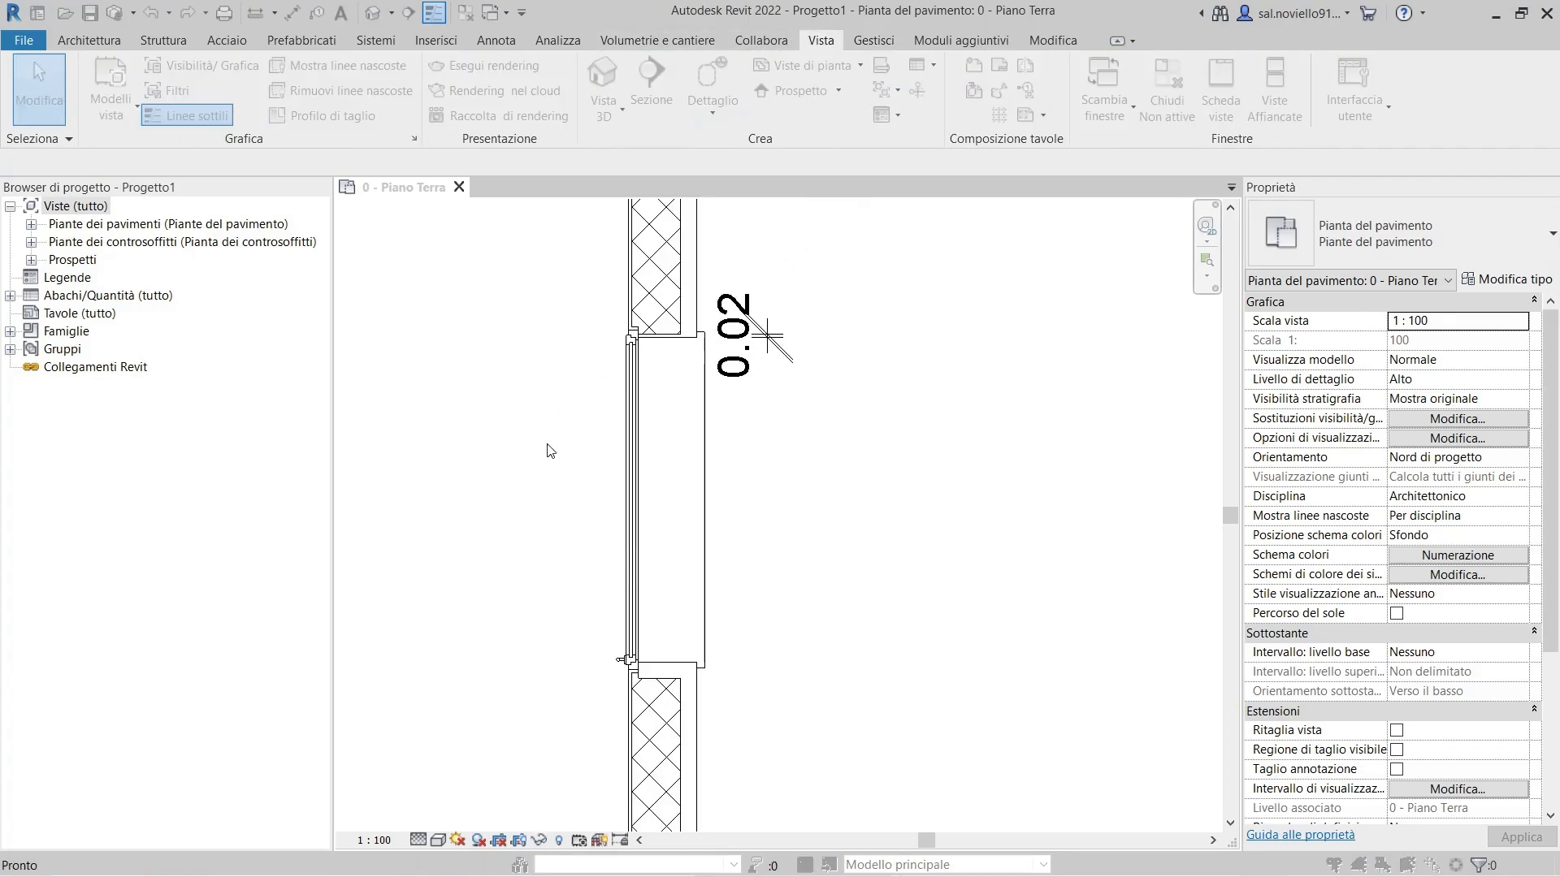
key(Escape)
click(488, 418)
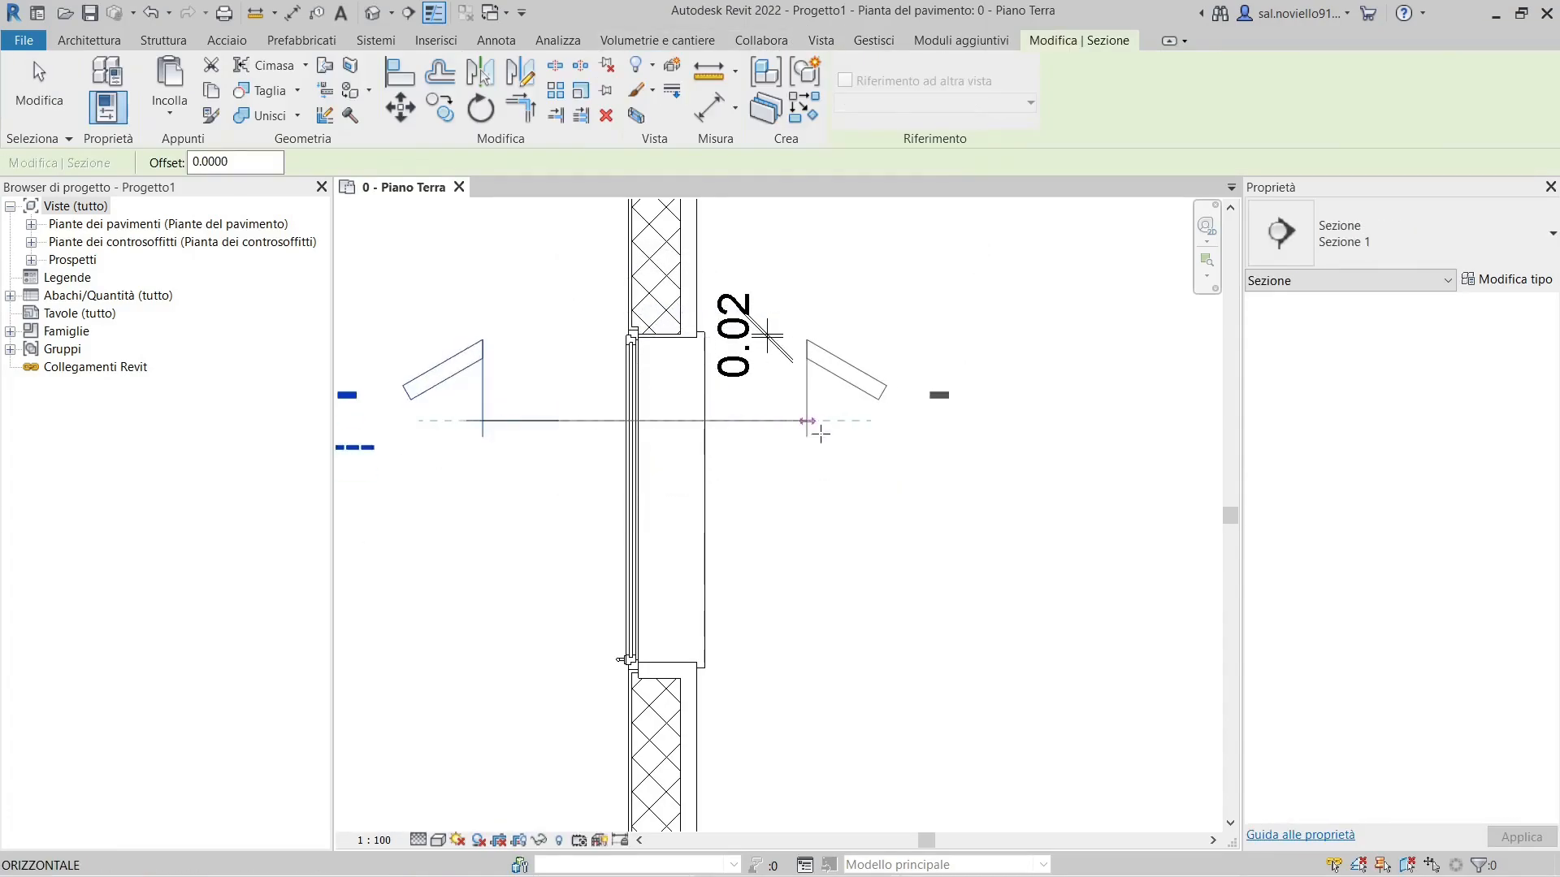
click(863, 421)
double_click(449, 373)
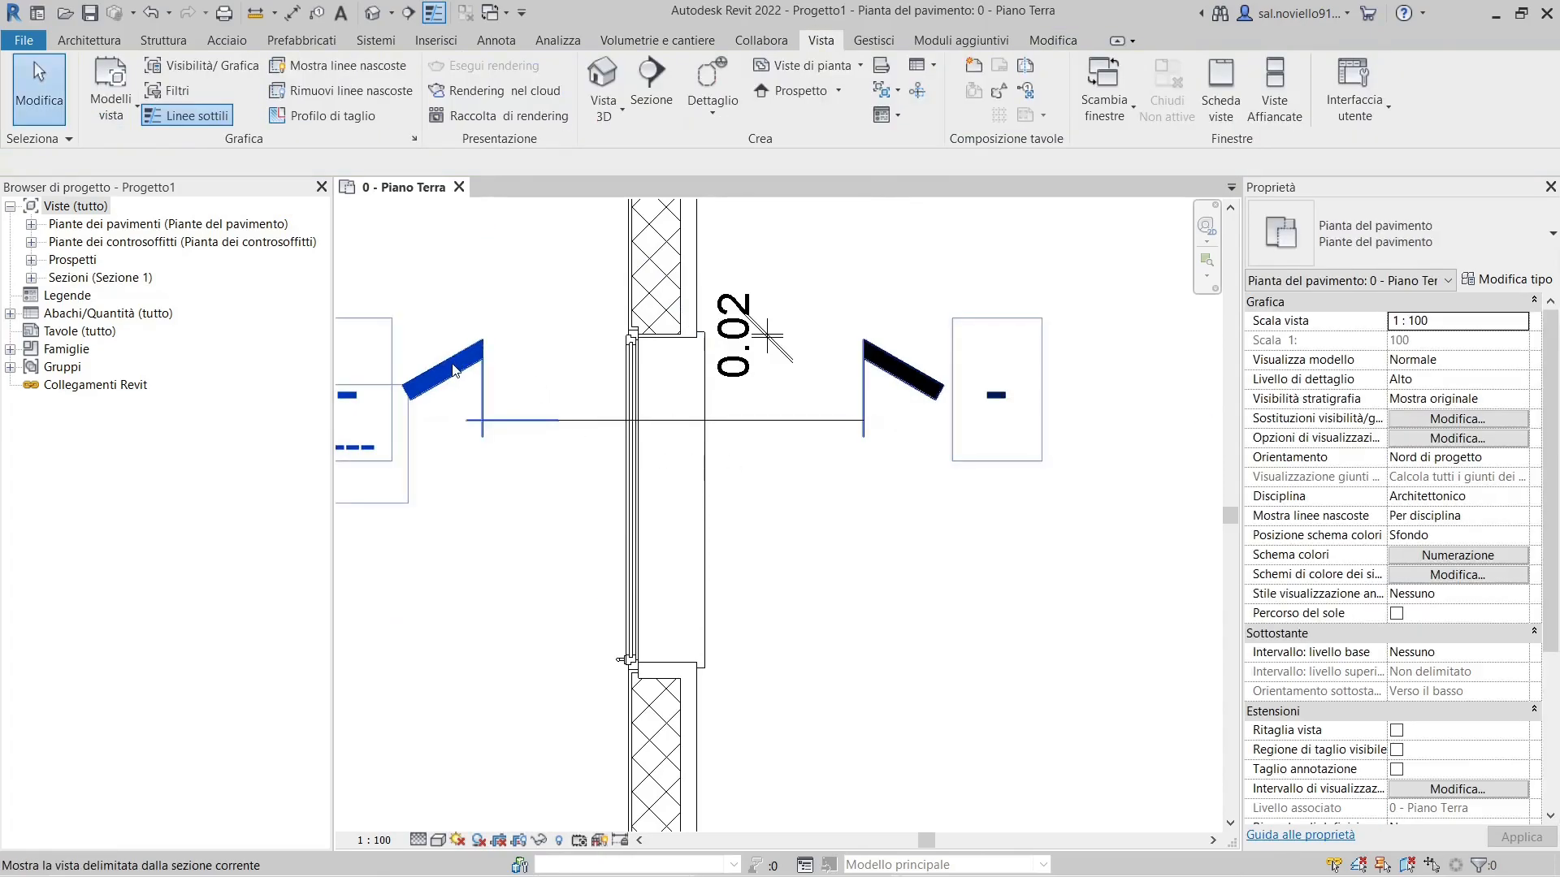
- Set the section view's detail level to Alto to display the wall layers around the window
scroll(794, 571, up, 2)
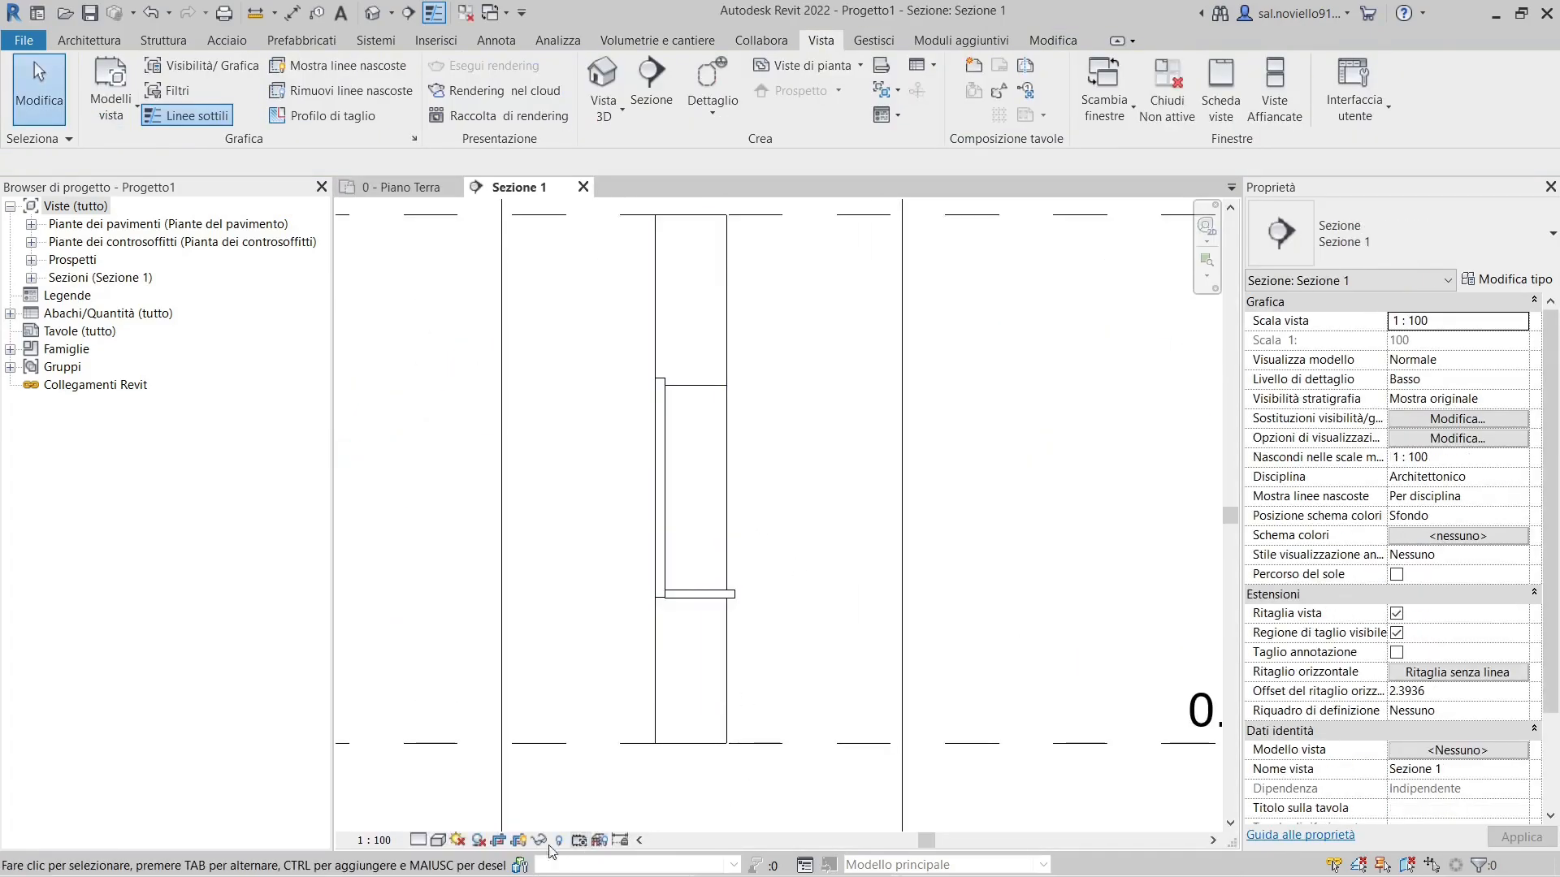
click(418, 840)
click(445, 820)
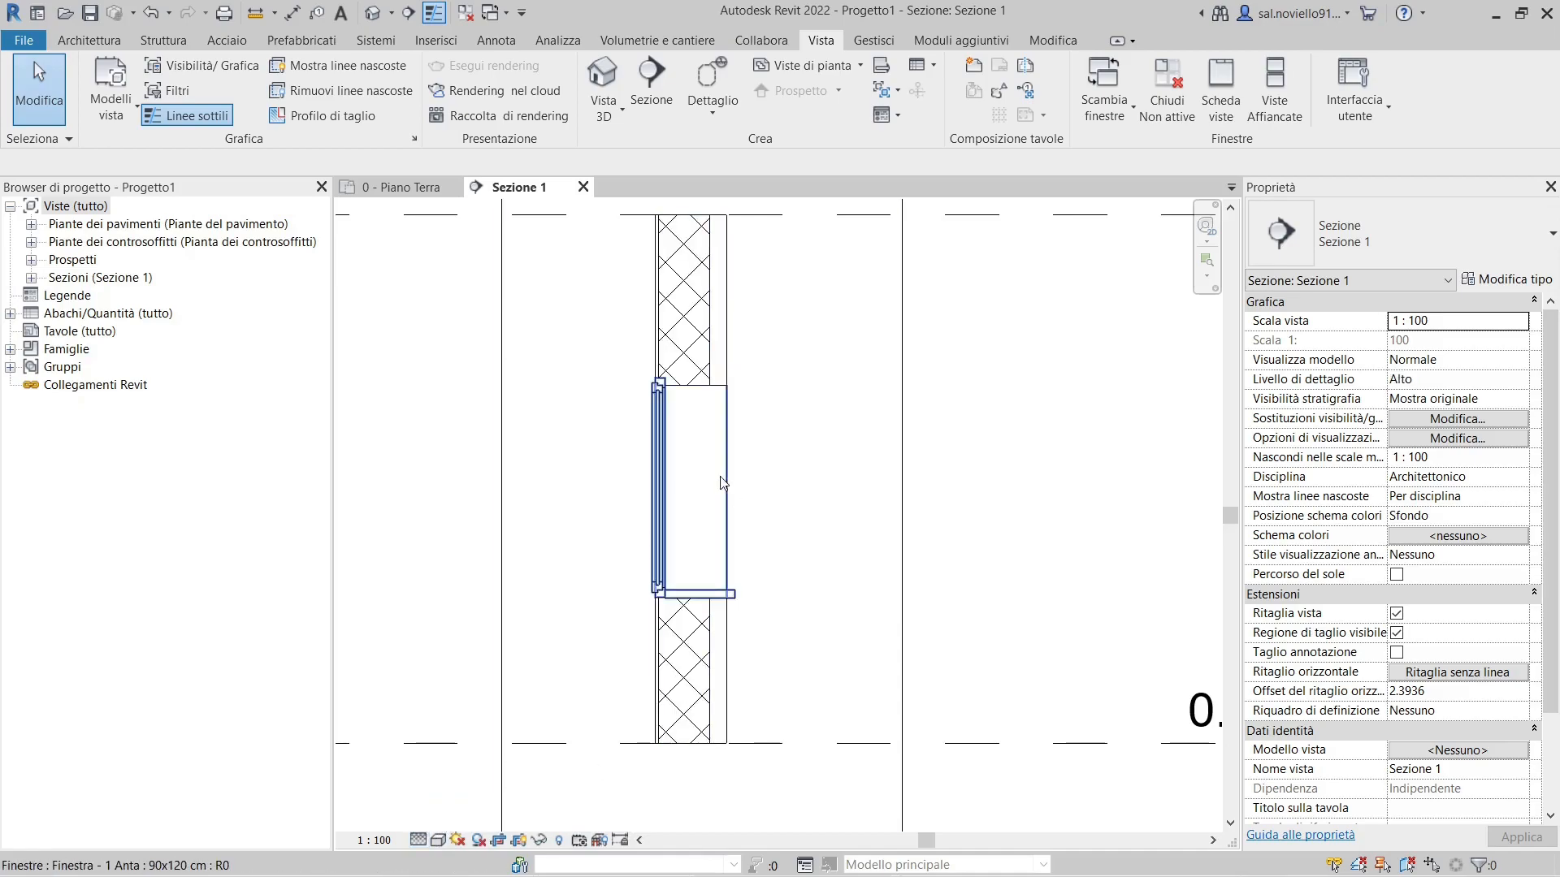
scroll(849, 408, up, 2)
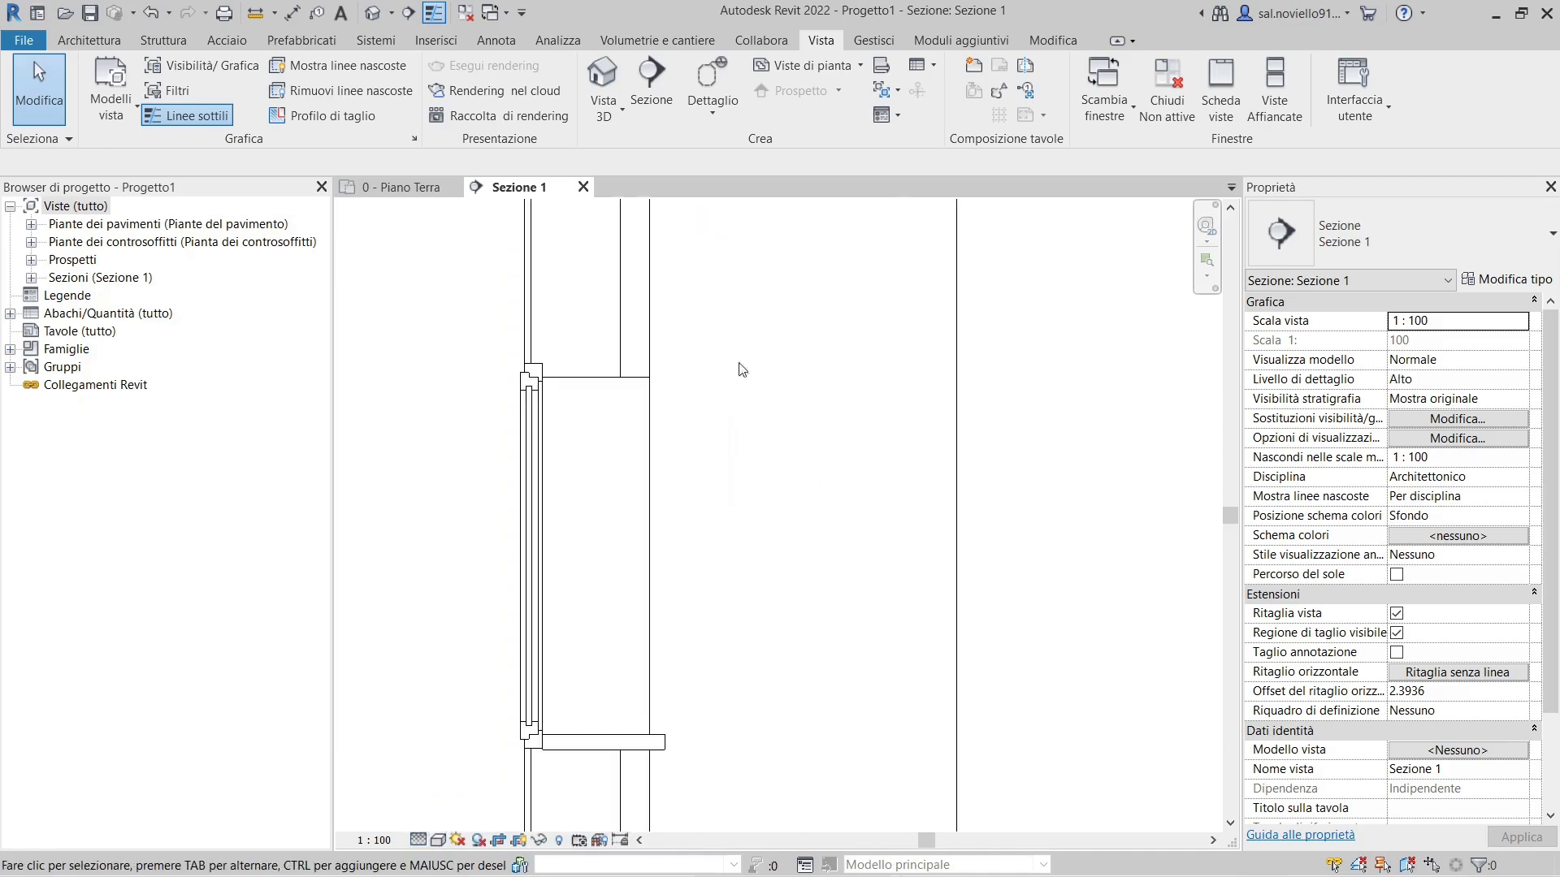
scroll(662, 418, up, 3)
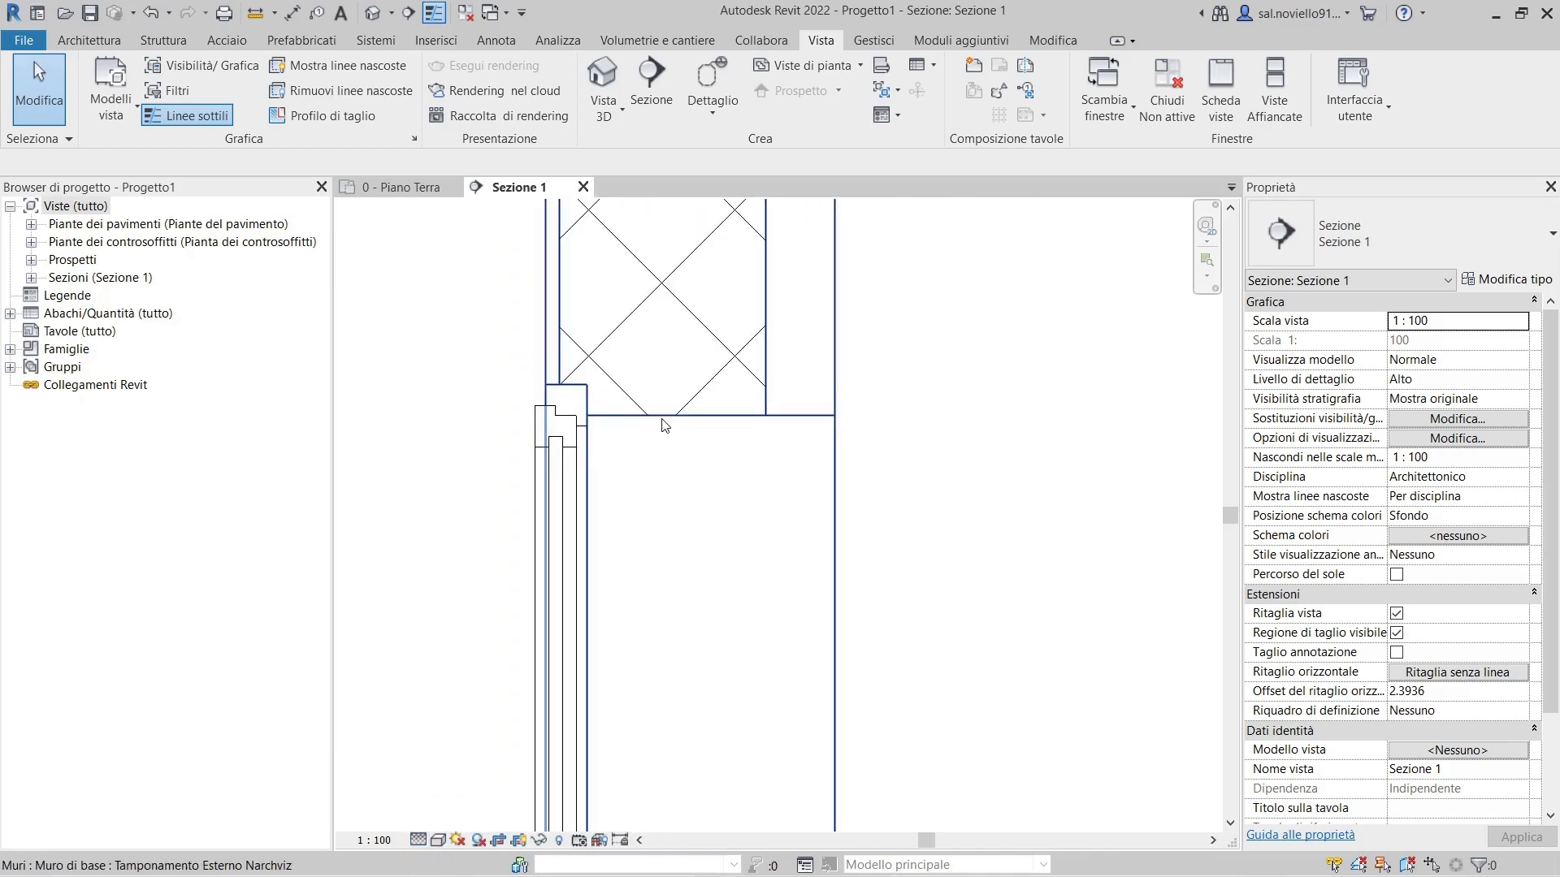
click(302, 114)
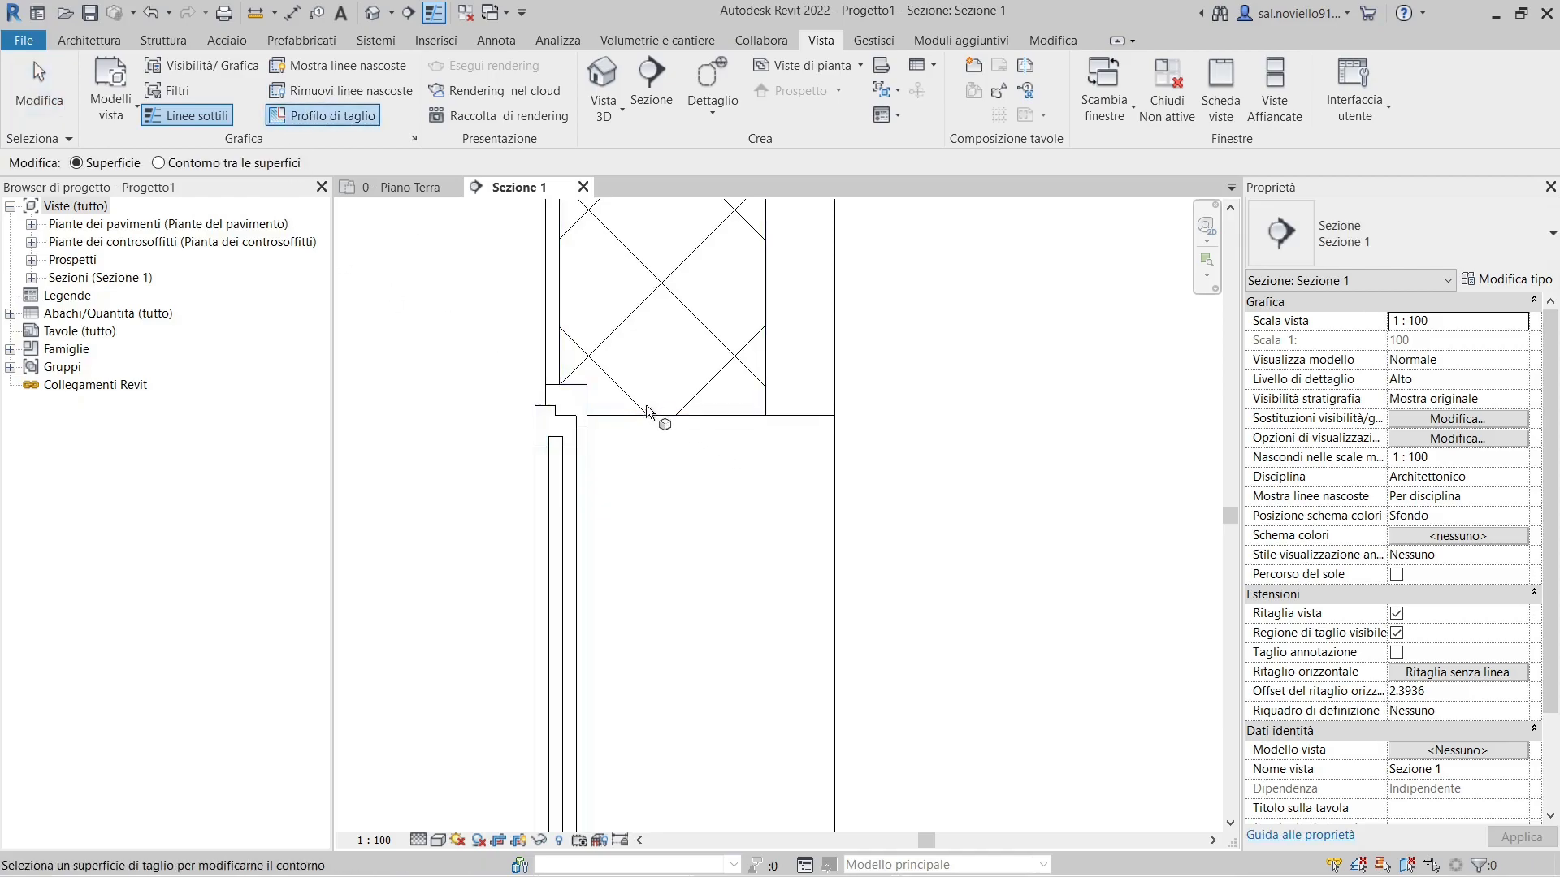
click(806, 414)
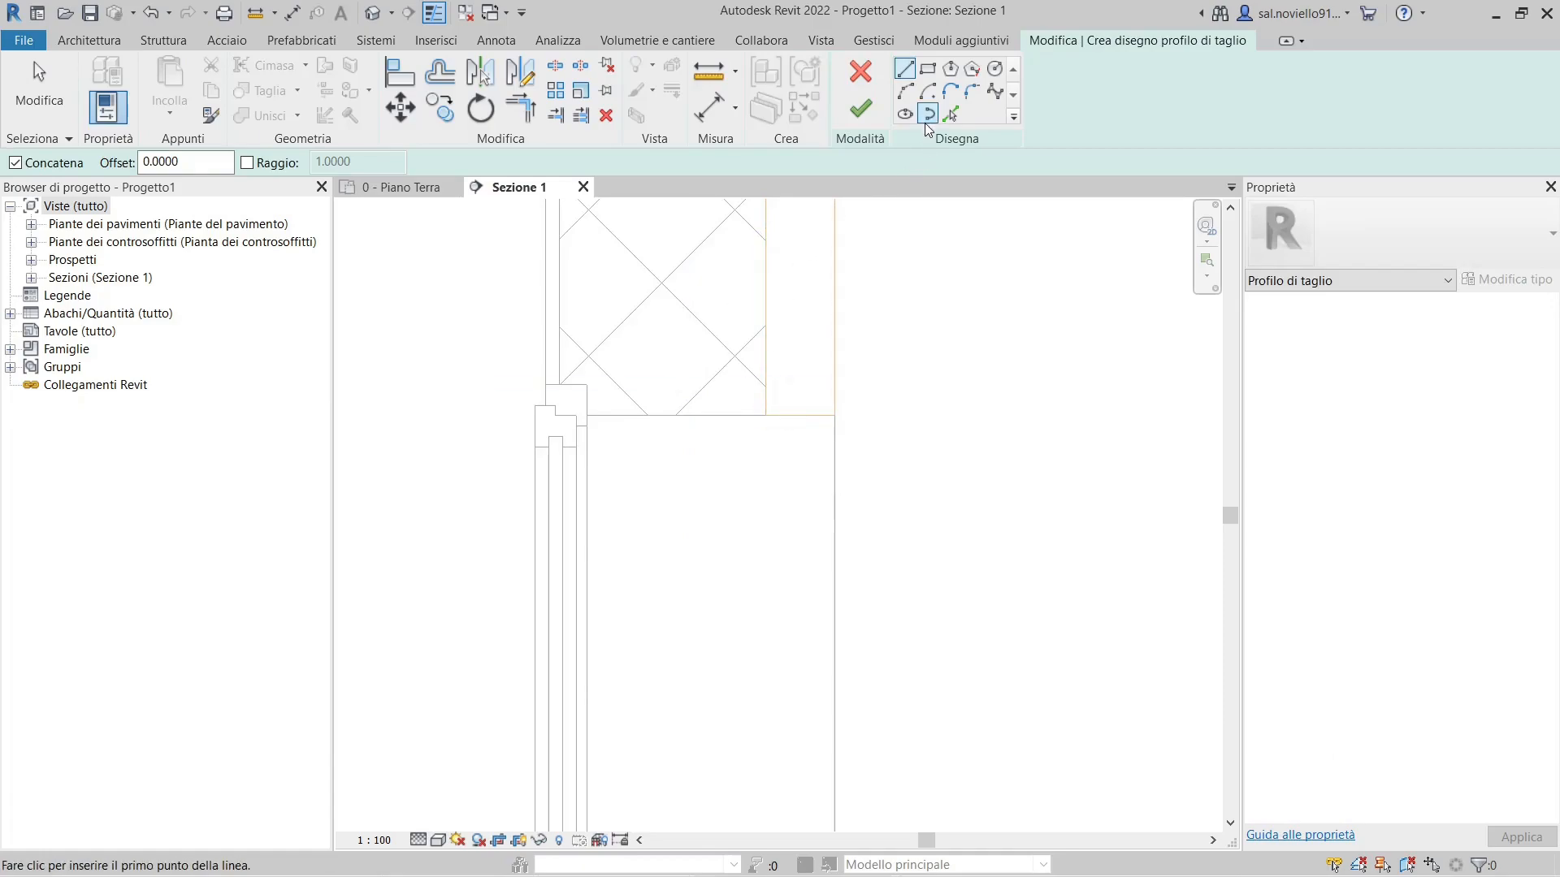
click(860, 108)
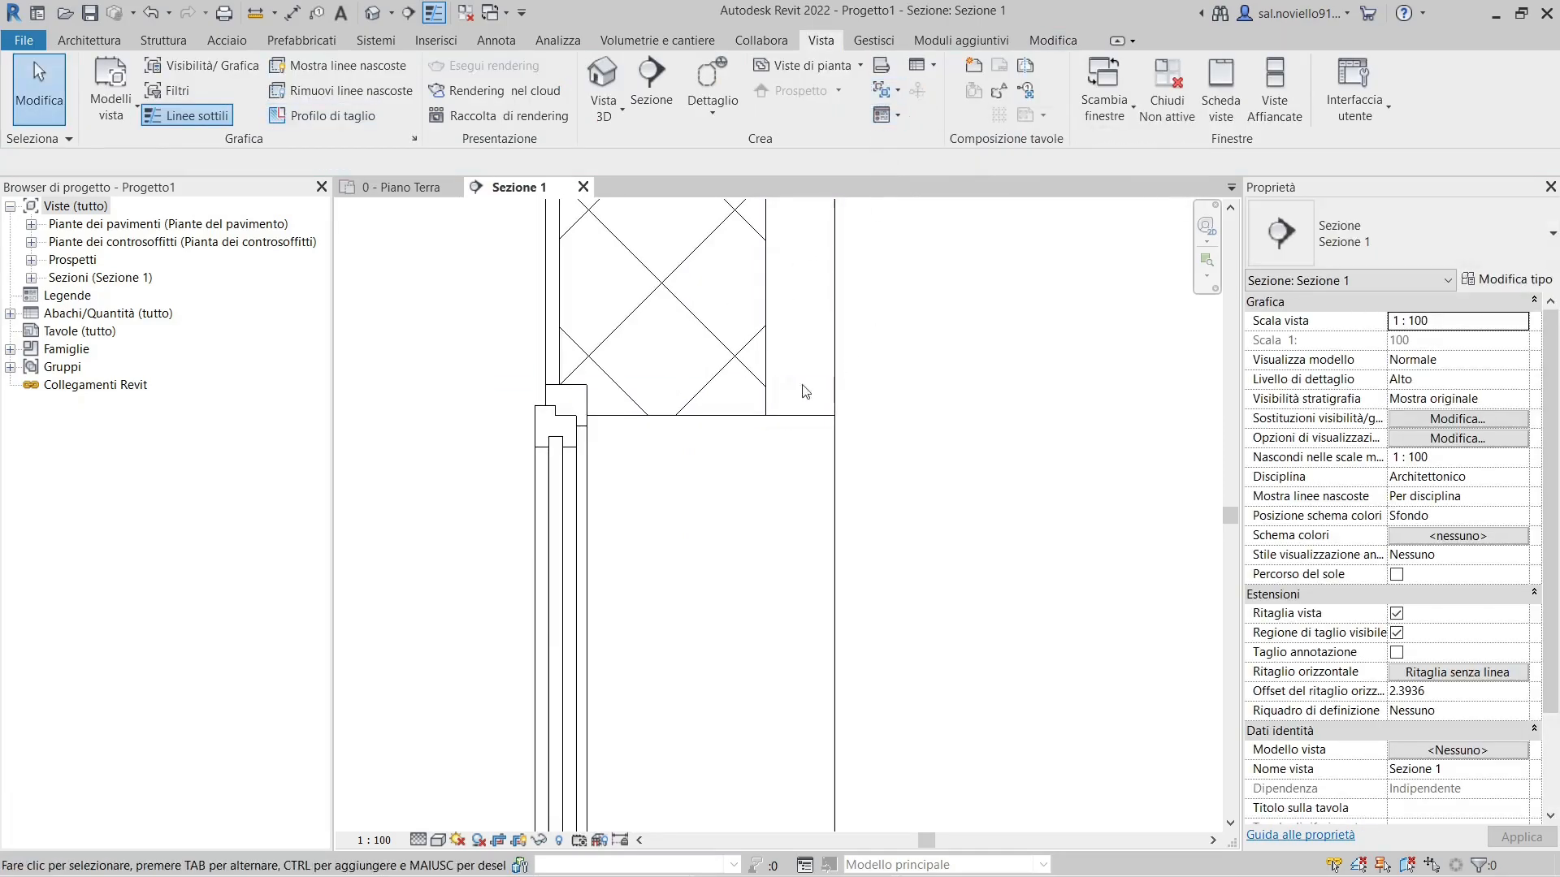
- Edit the cut profile of the hatched core layer above the window, adding a line offset 0.02 m upward from its lower edge
click(321, 115)
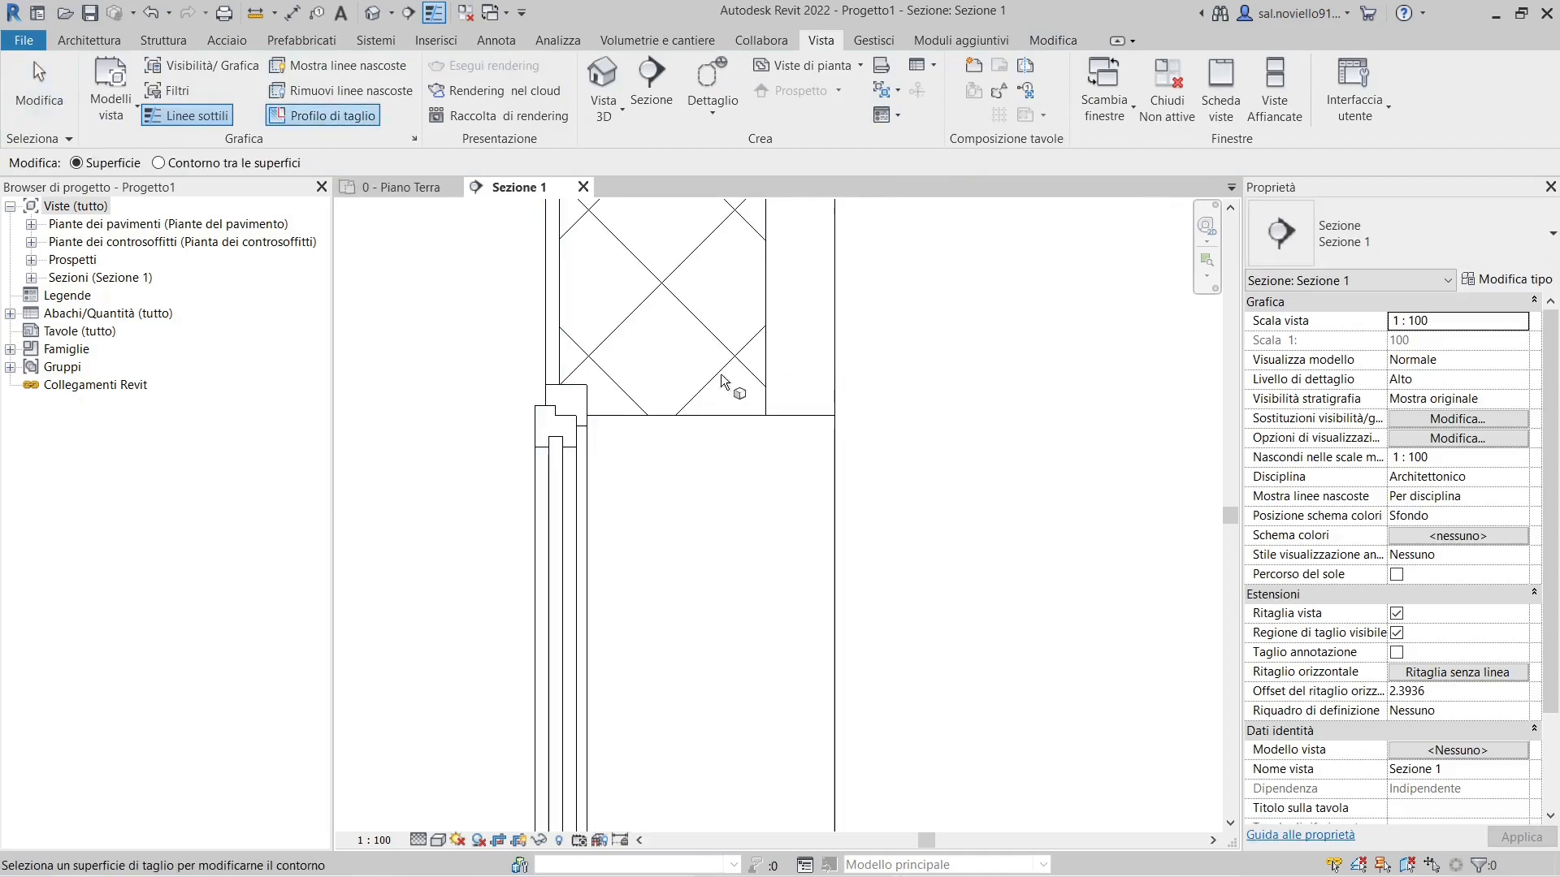
click(662, 408)
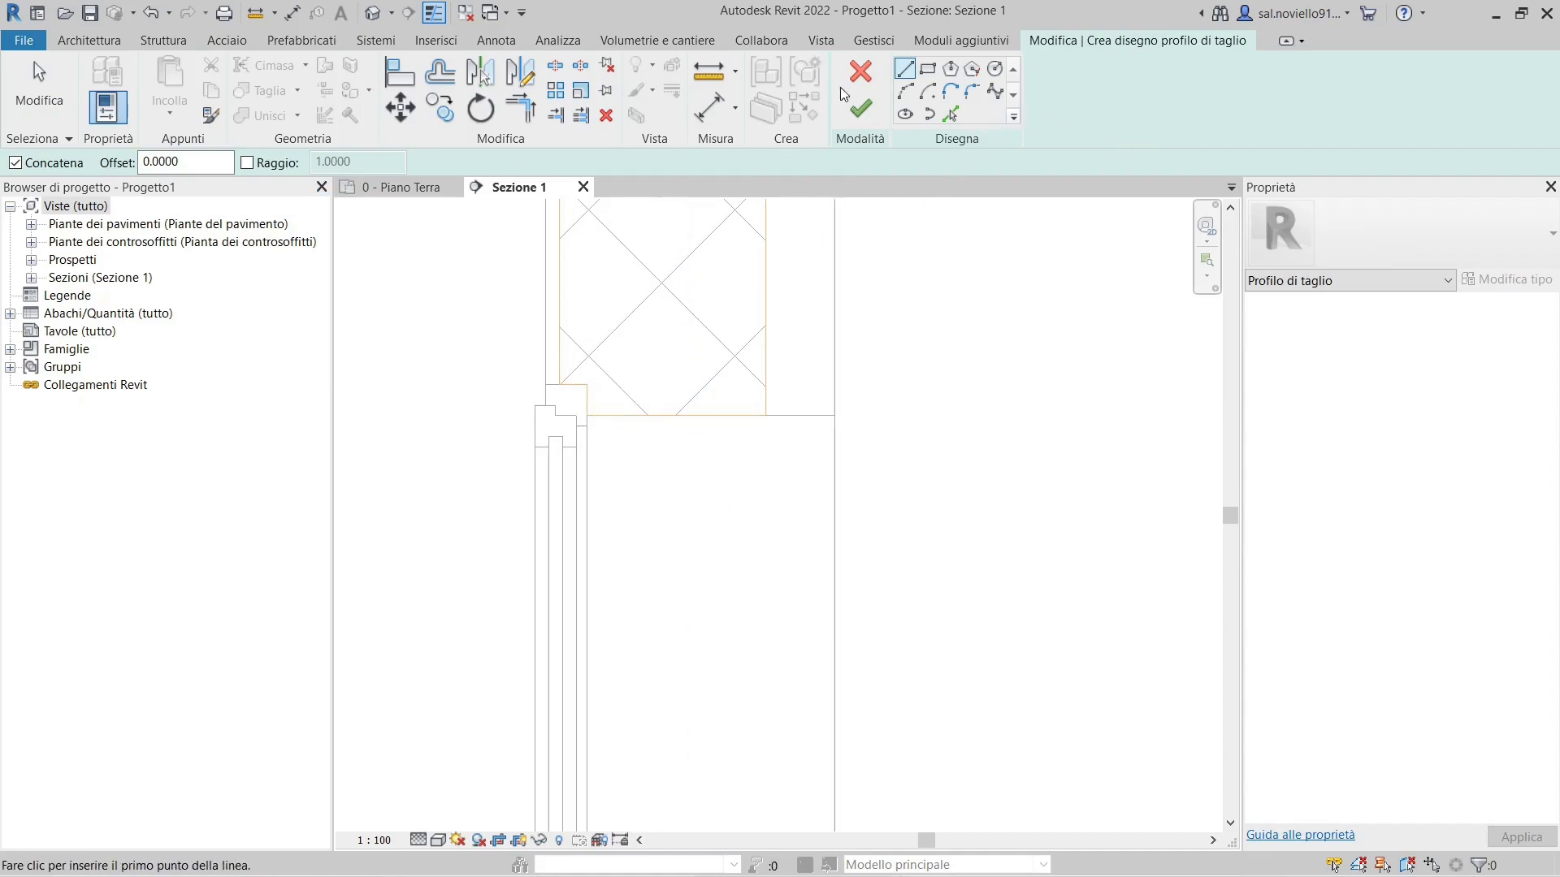
click(950, 113)
click(77, 163)
text(0.02)
key(Return)
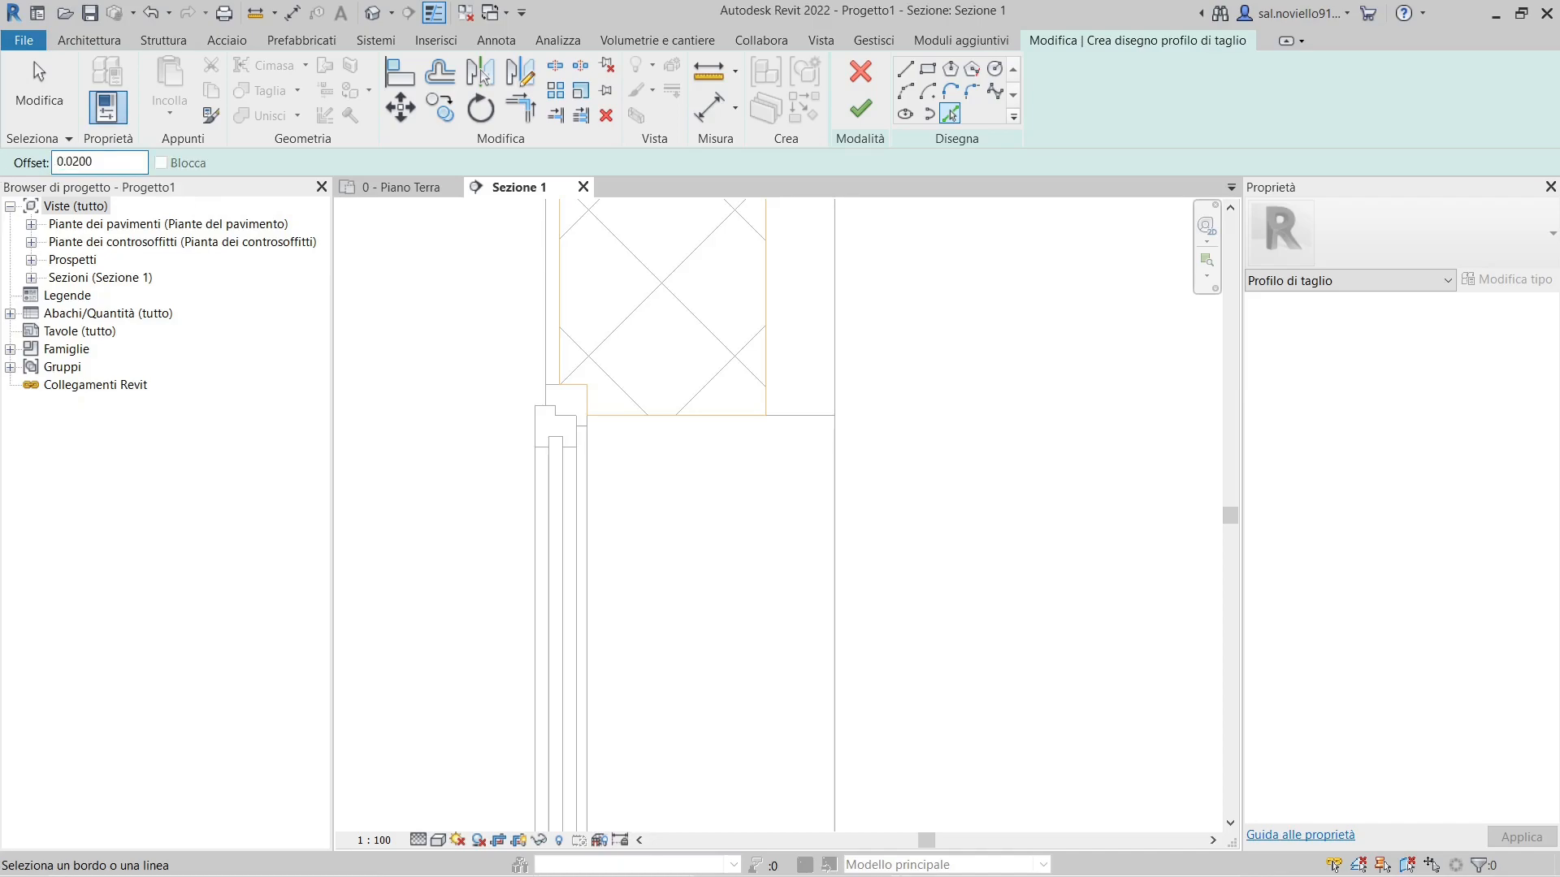
click(636, 415)
scroll(691, 294, up, 2)
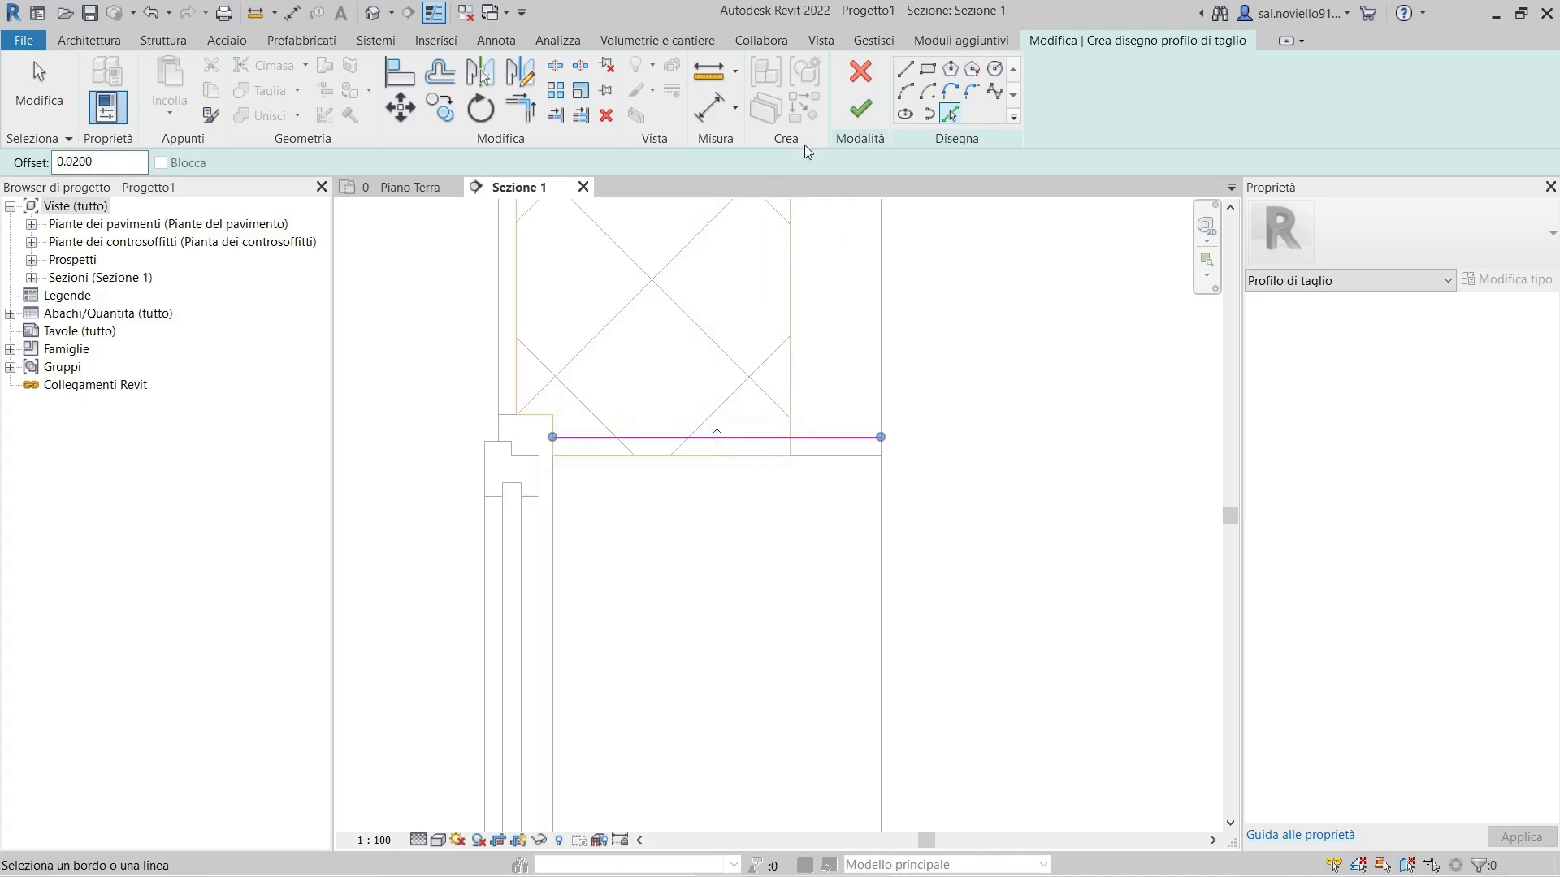
- Trim the offset line at the boundary between the core and the outer layer, and finish the core's cut profile above the window
click(581, 114)
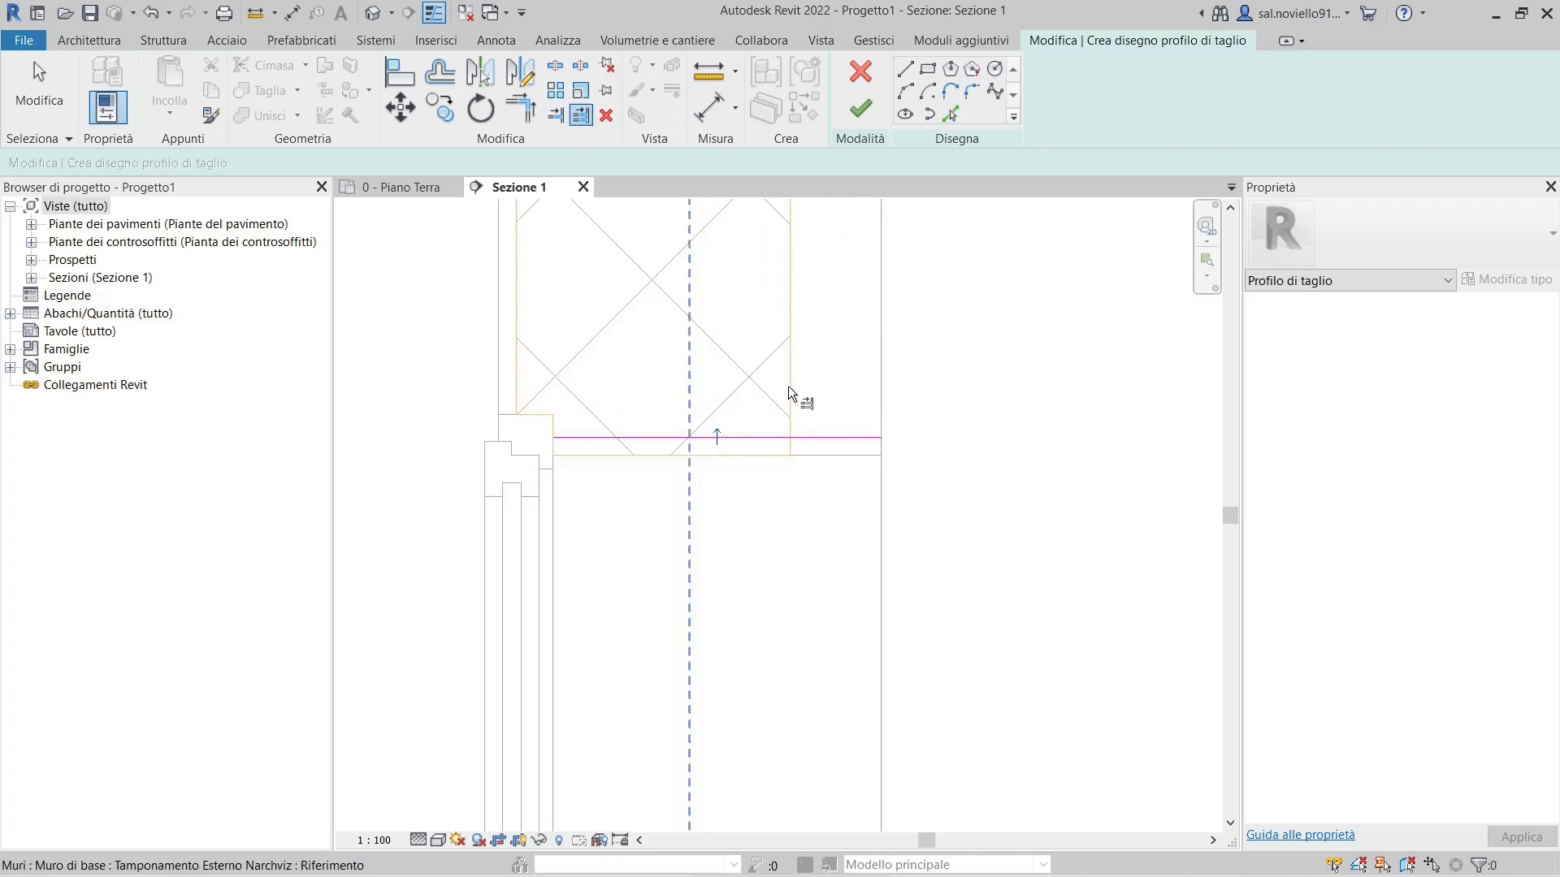
click(788, 386)
click(766, 437)
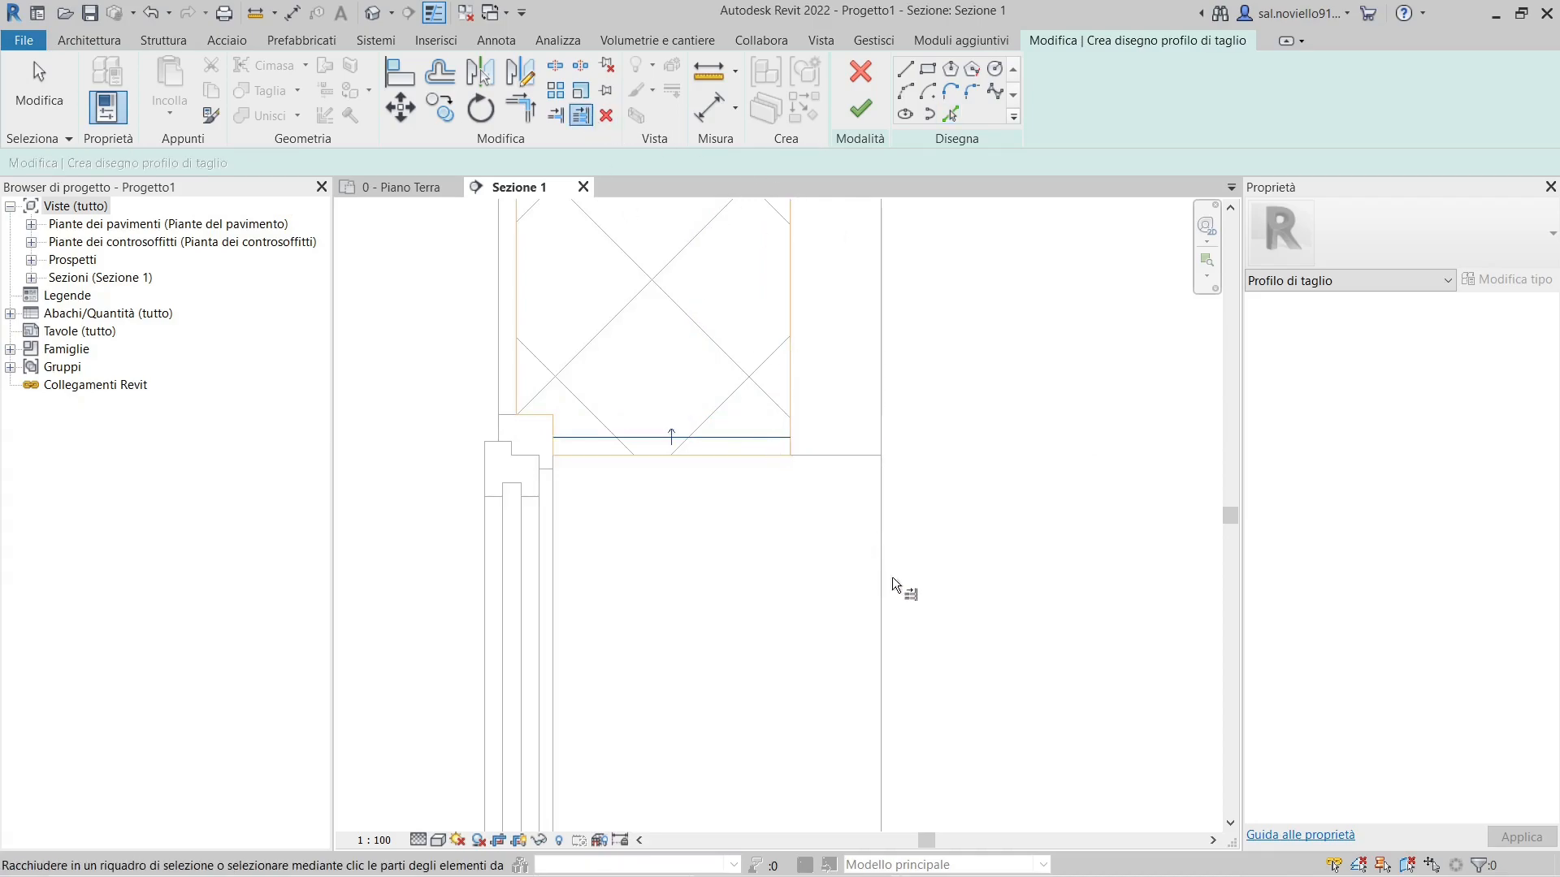
click(860, 109)
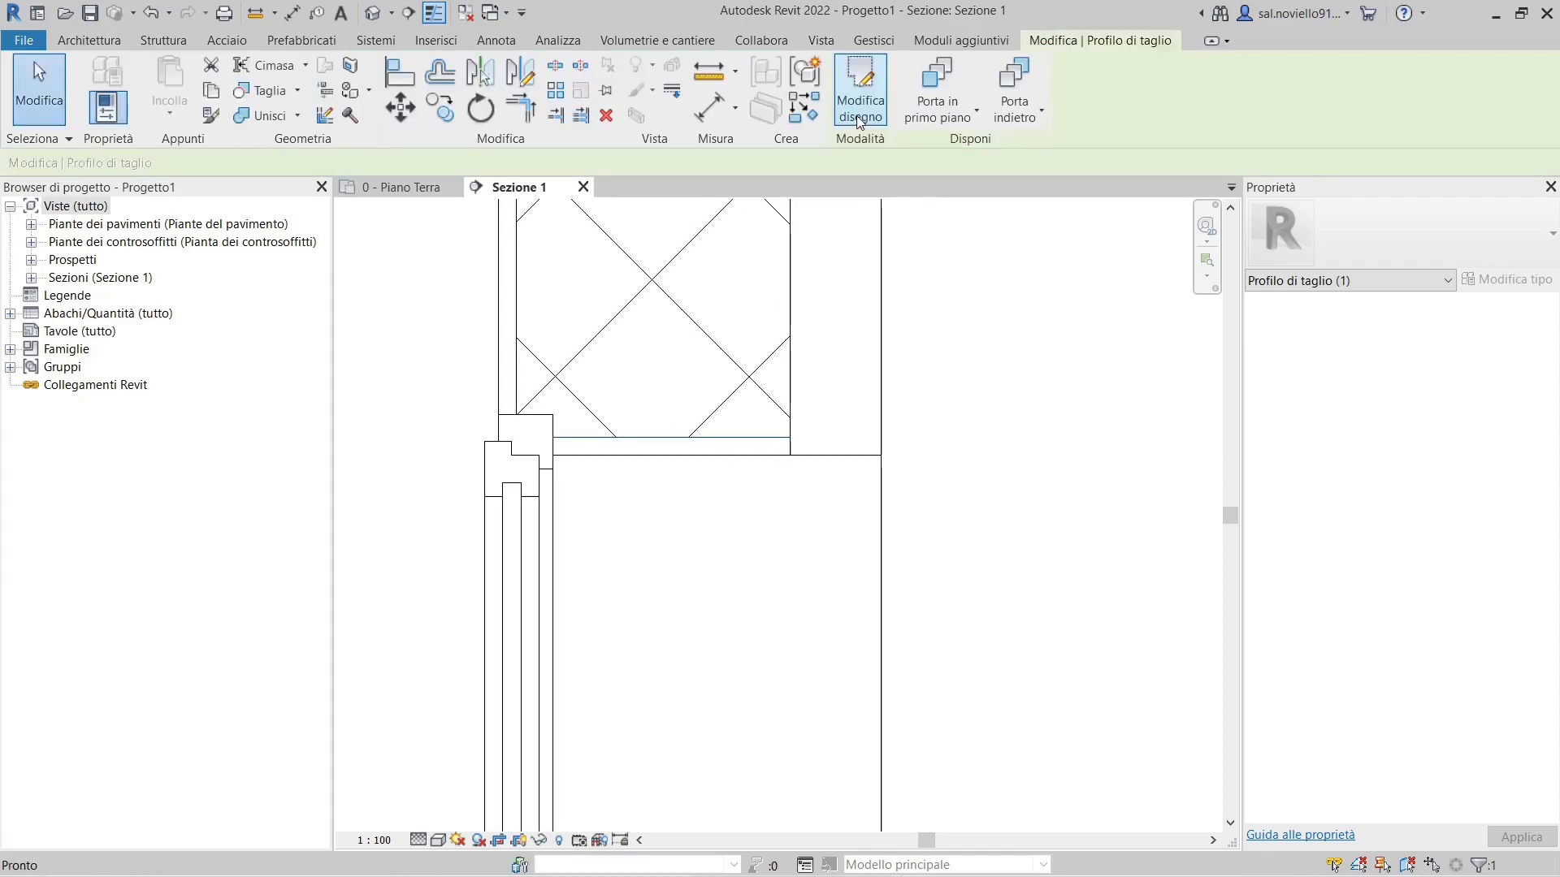
key(Escape)
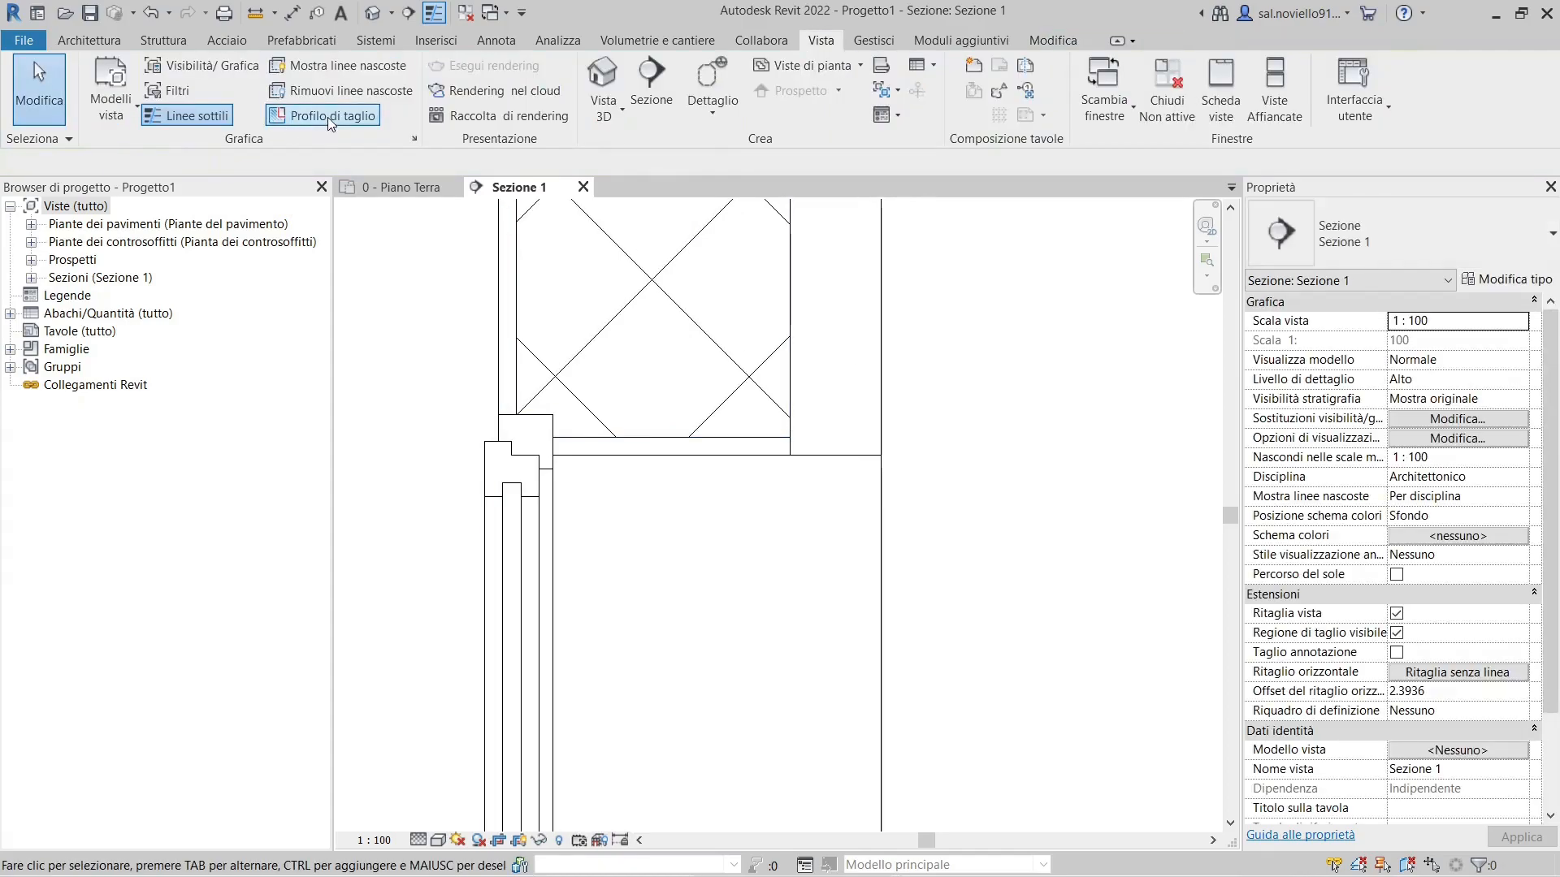
- Extend the outer layer's cut profile under the core at the window head with a closed rectangular return reaching the window frame
click(328, 117)
click(833, 450)
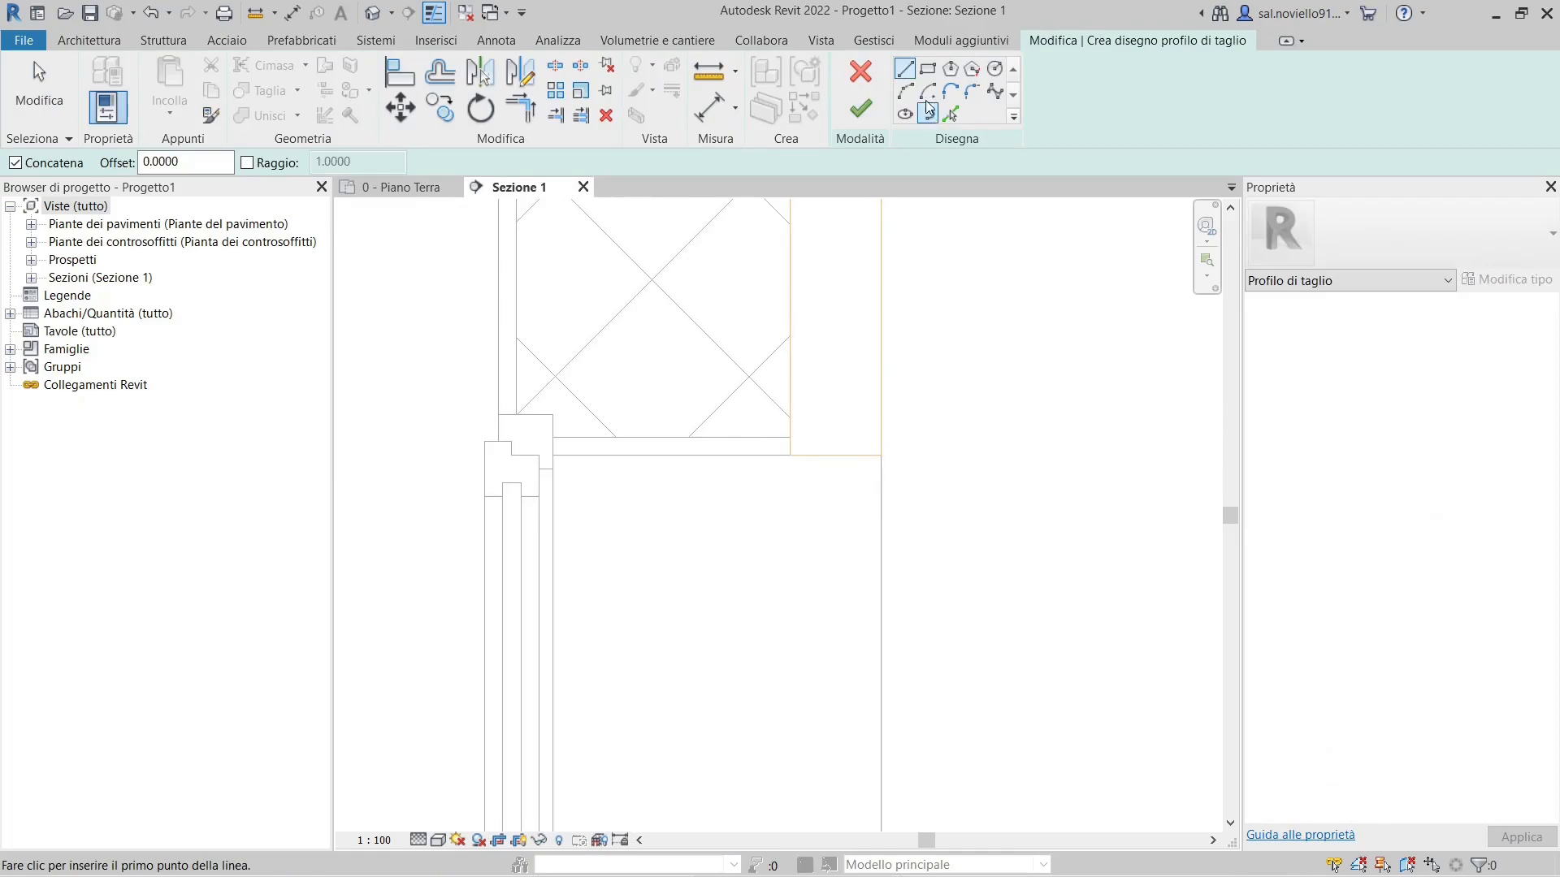
click(790, 455)
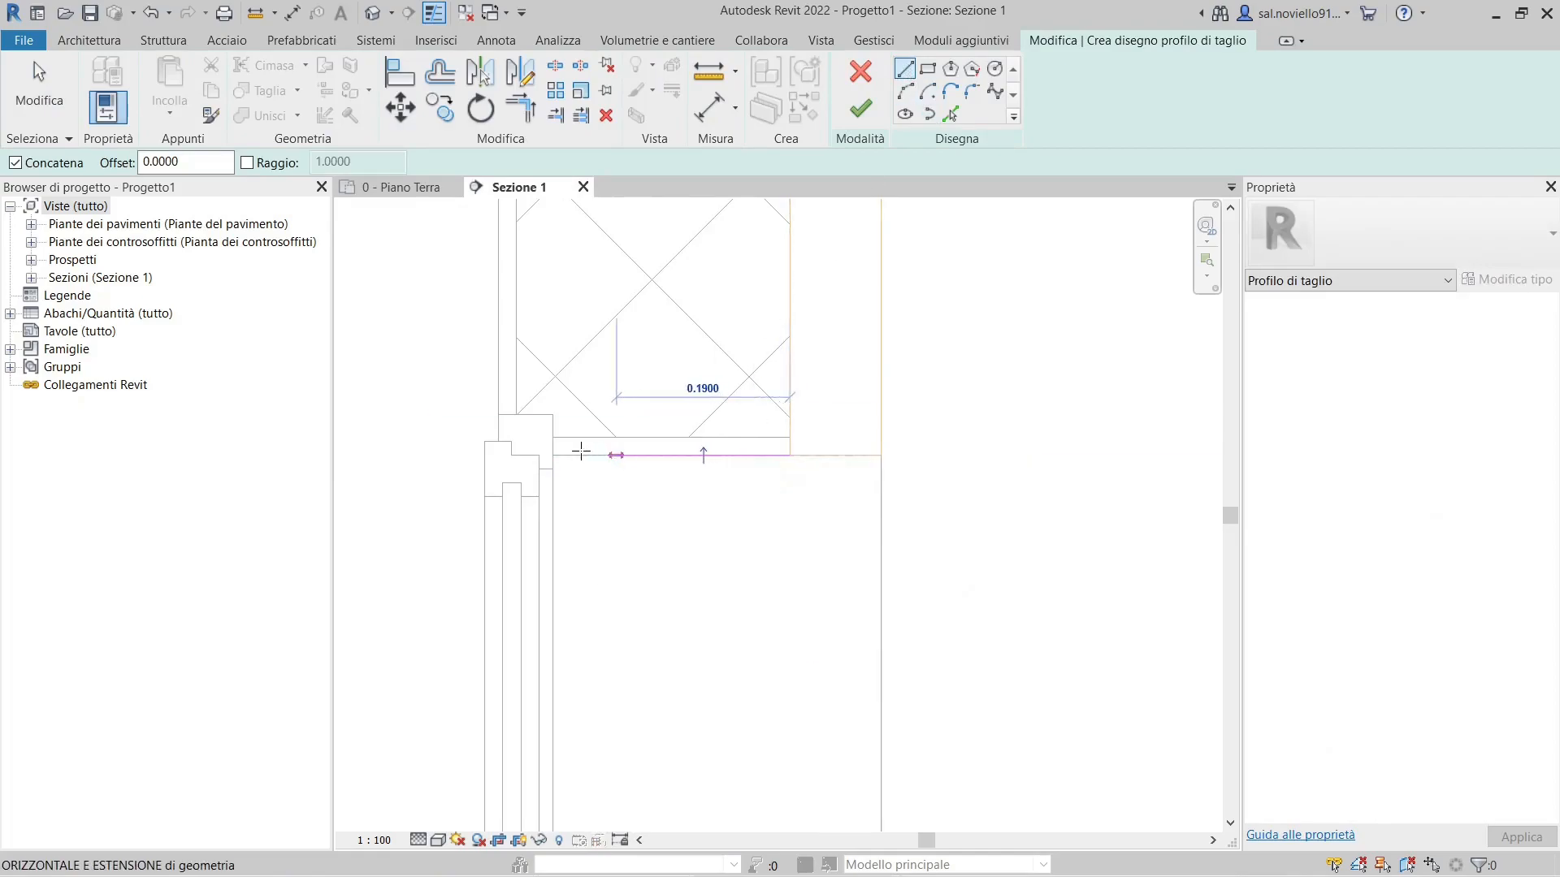
click(553, 455)
click(553, 437)
click(790, 437)
click(790, 455)
click(859, 110)
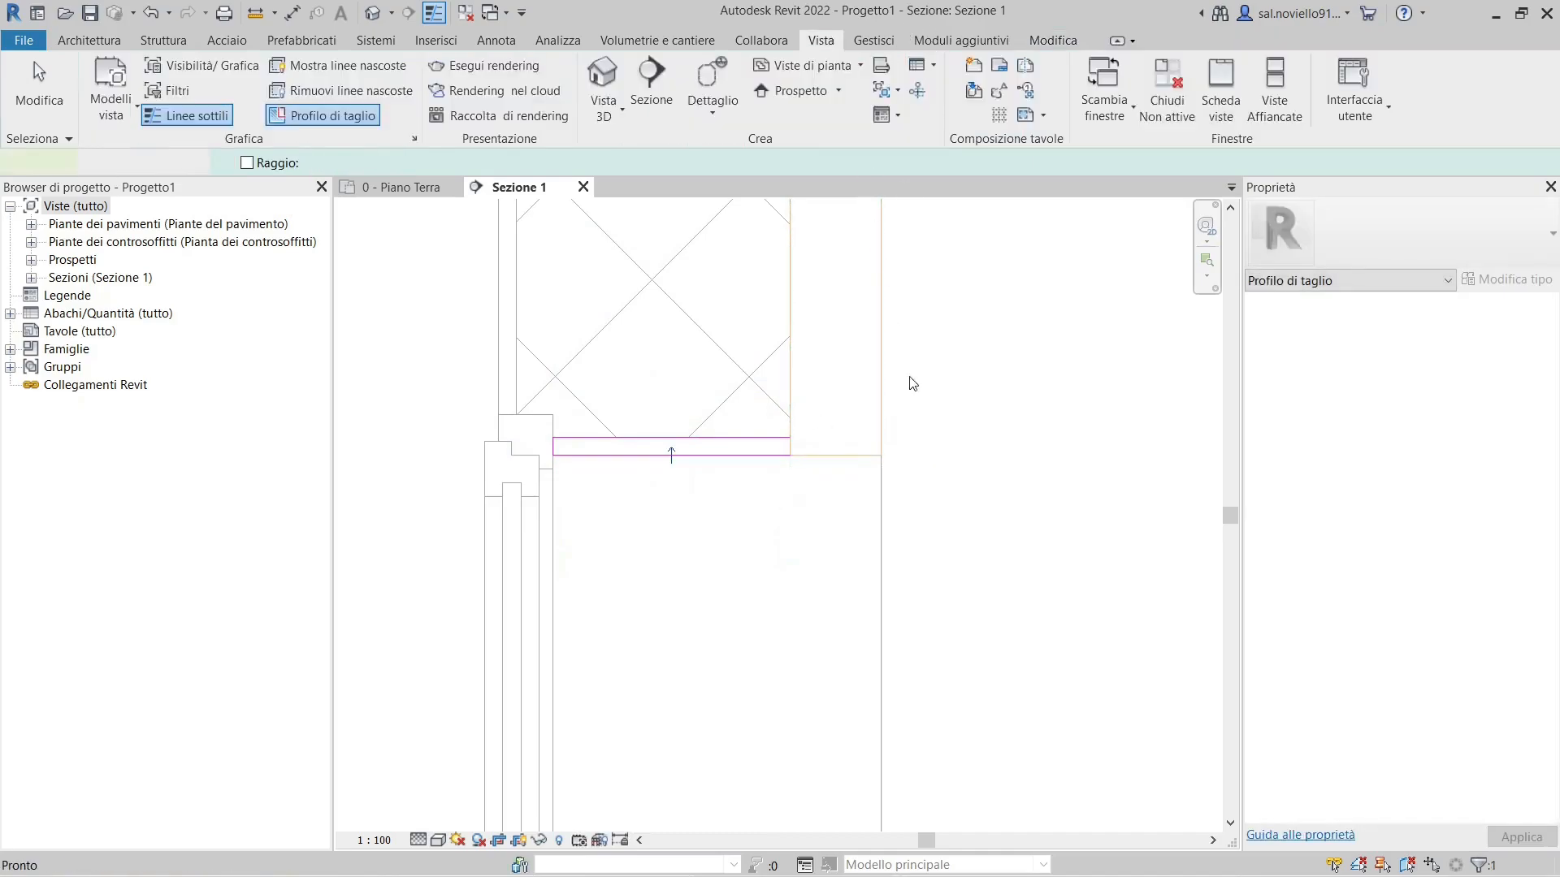
click(934, 532)
- Edit the hatched core layer's cut profile below the sill, adding a line offset 0.02 m downward from its upper edge
scroll(696, 351, up, 5)
scroll(835, 361, up, 3)
scroll(551, 378, down, 4)
scroll(585, 349, down, 2)
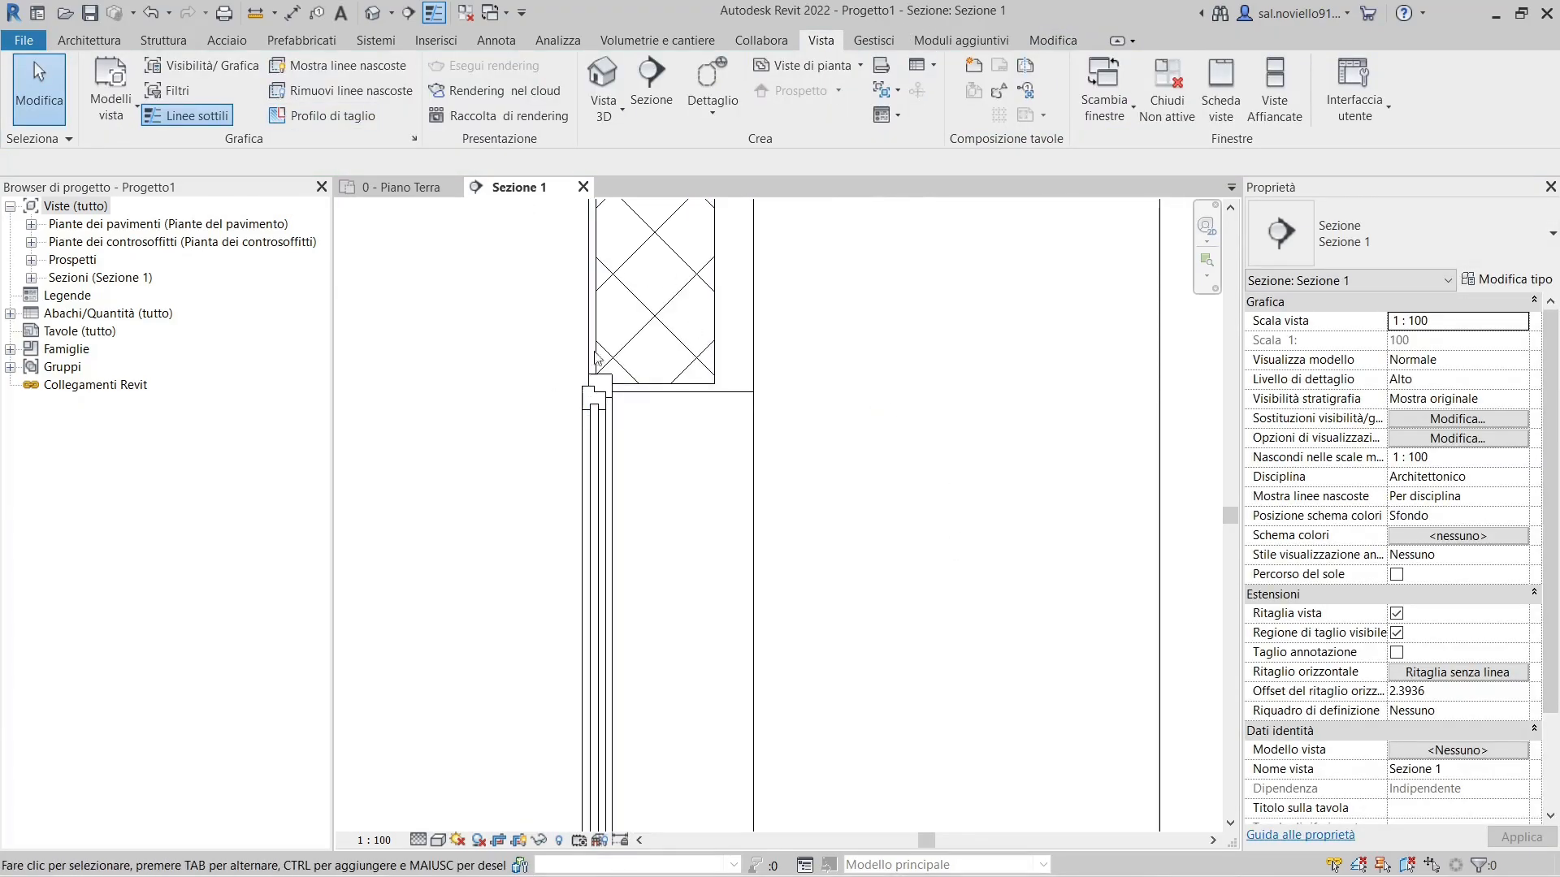
scroll(808, 478, down, 2)
scroll(715, 536, up, 4)
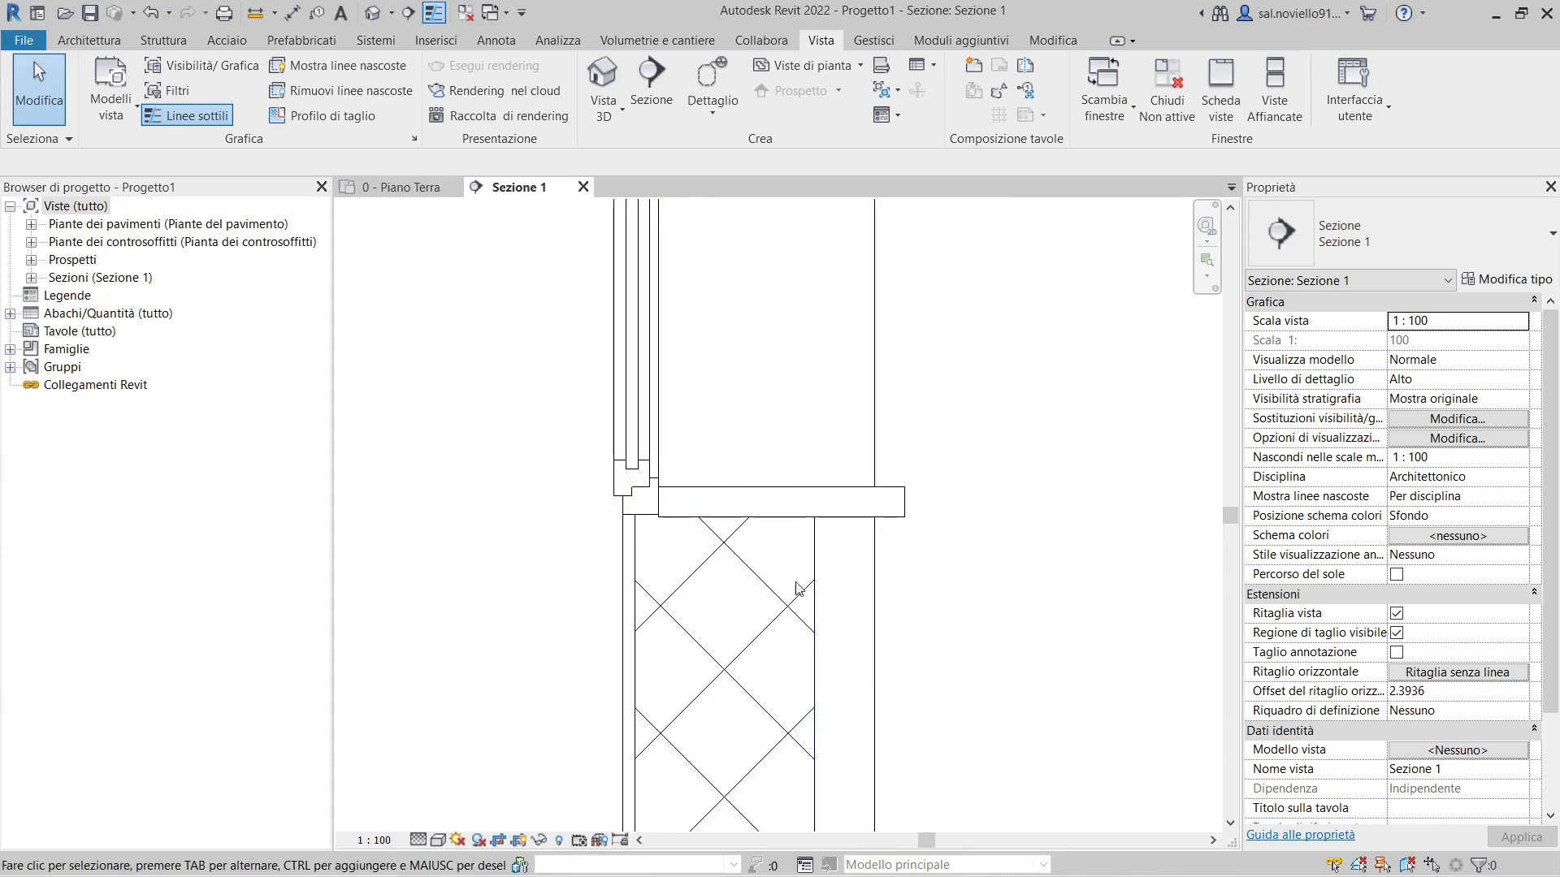
scroll(634, 478, down, 1)
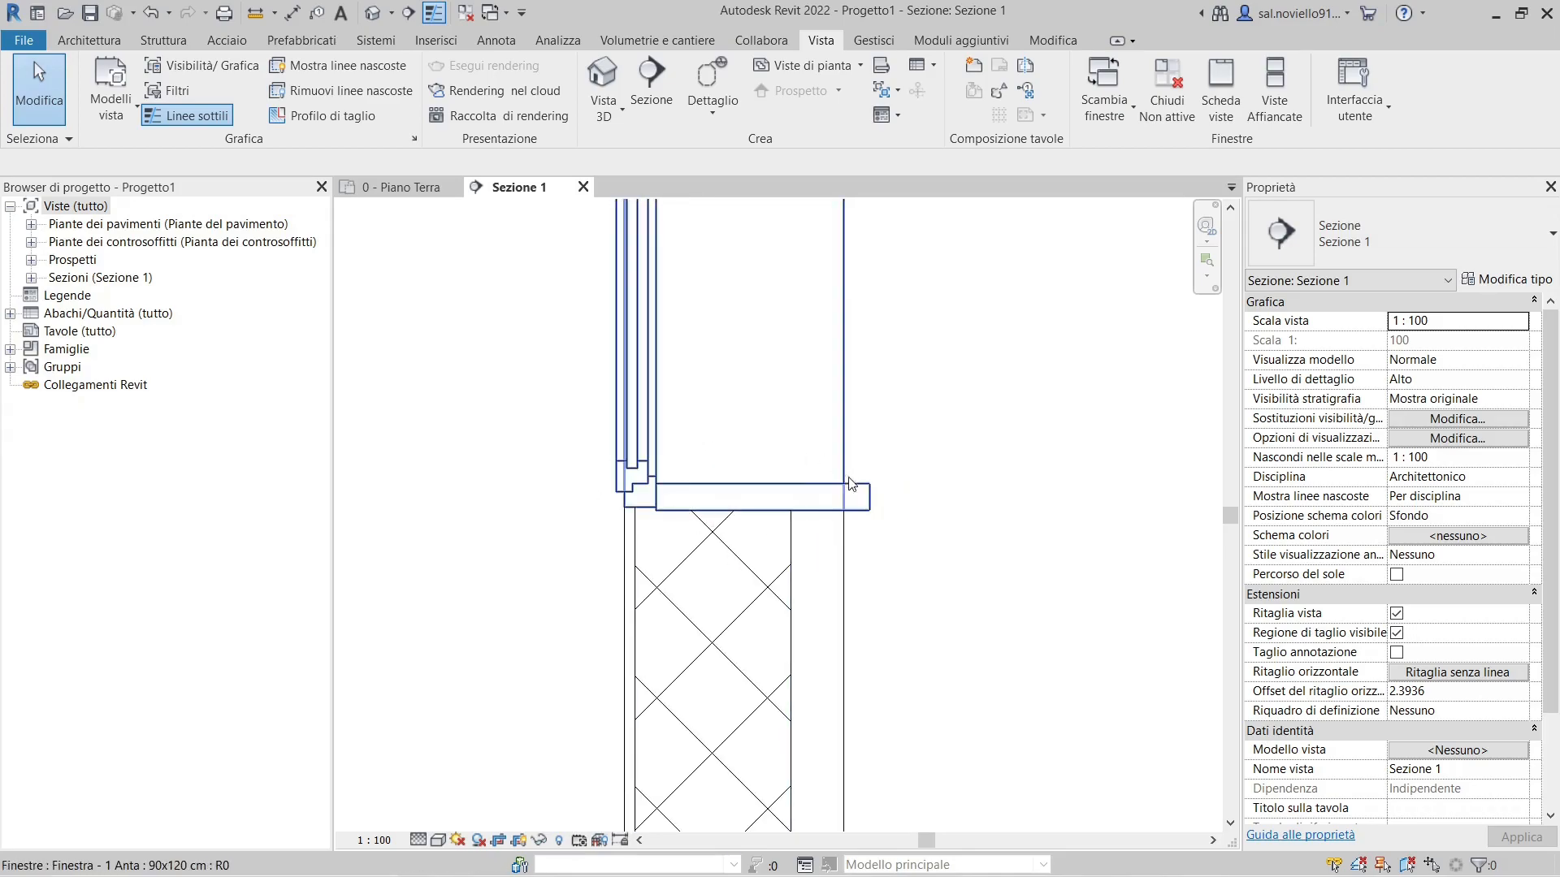
click(323, 115)
scroll(703, 539, up, 2)
click(616, 494)
click(949, 113)
drag(114, 163, 7, 166)
text(0.02)
key(Return)
scroll(699, 509, up, 1)
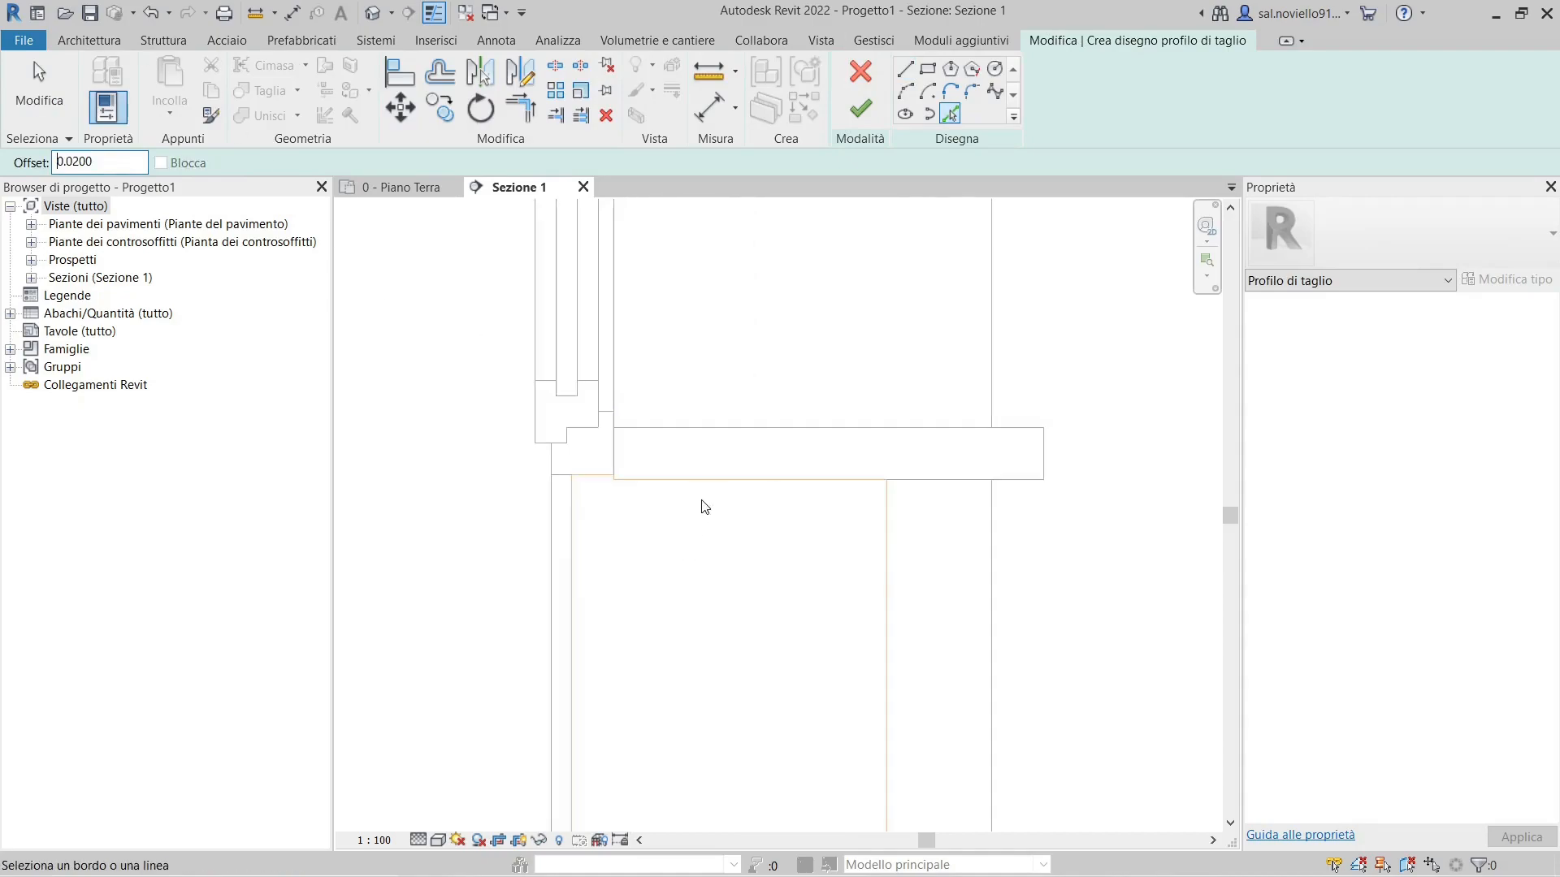
click(705, 491)
- Trim the offset line to both side faces of the core below the sill and finish its cut profile
key(Escape)
click(580, 115)
click(573, 523)
click(603, 501)
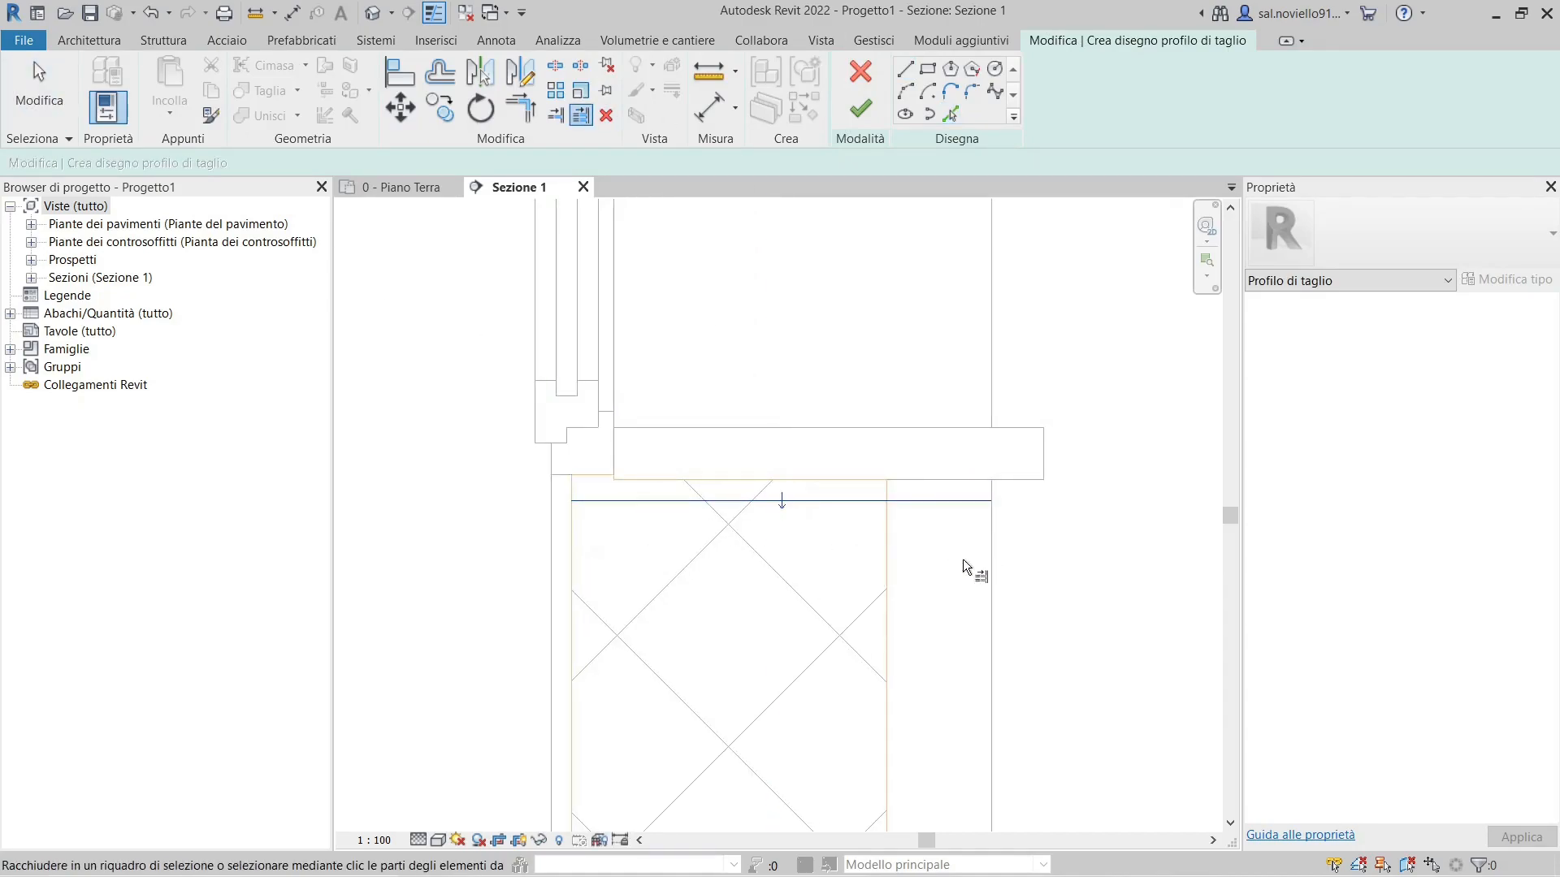
click(889, 553)
click(875, 502)
click(860, 108)
- Extend the outer layer's cut profile over the core below the sill with a closed outline filling the gap up to the sill and frame
click(323, 116)
click(887, 527)
click(887, 479)
scroll(615, 475, up, 5)
scroll(495, 548, down, 3)
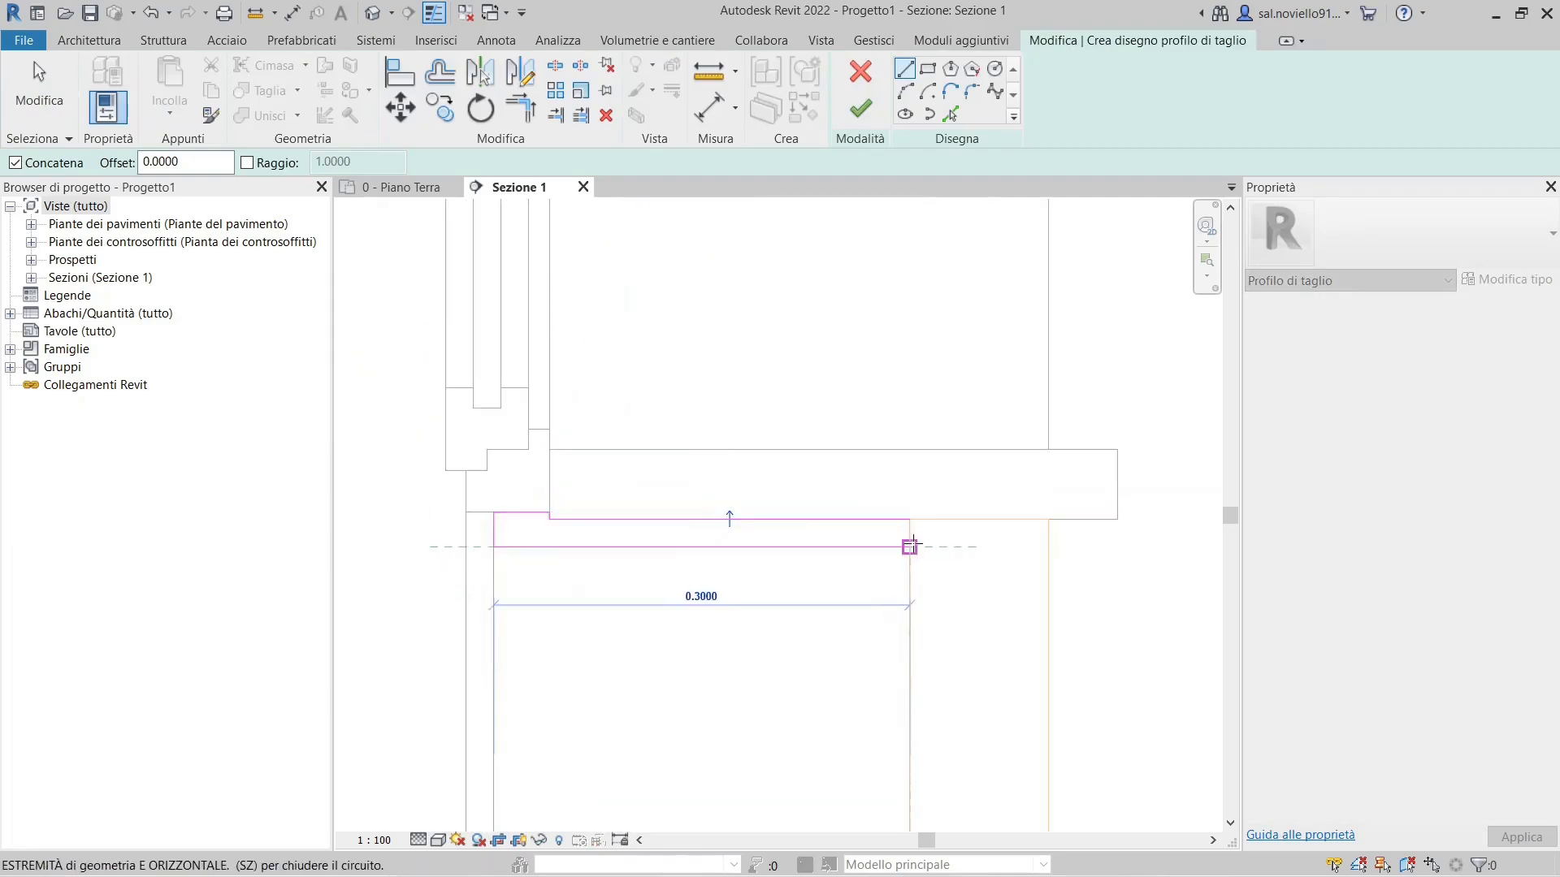
click(909, 546)
click(730, 519)
click(862, 109)
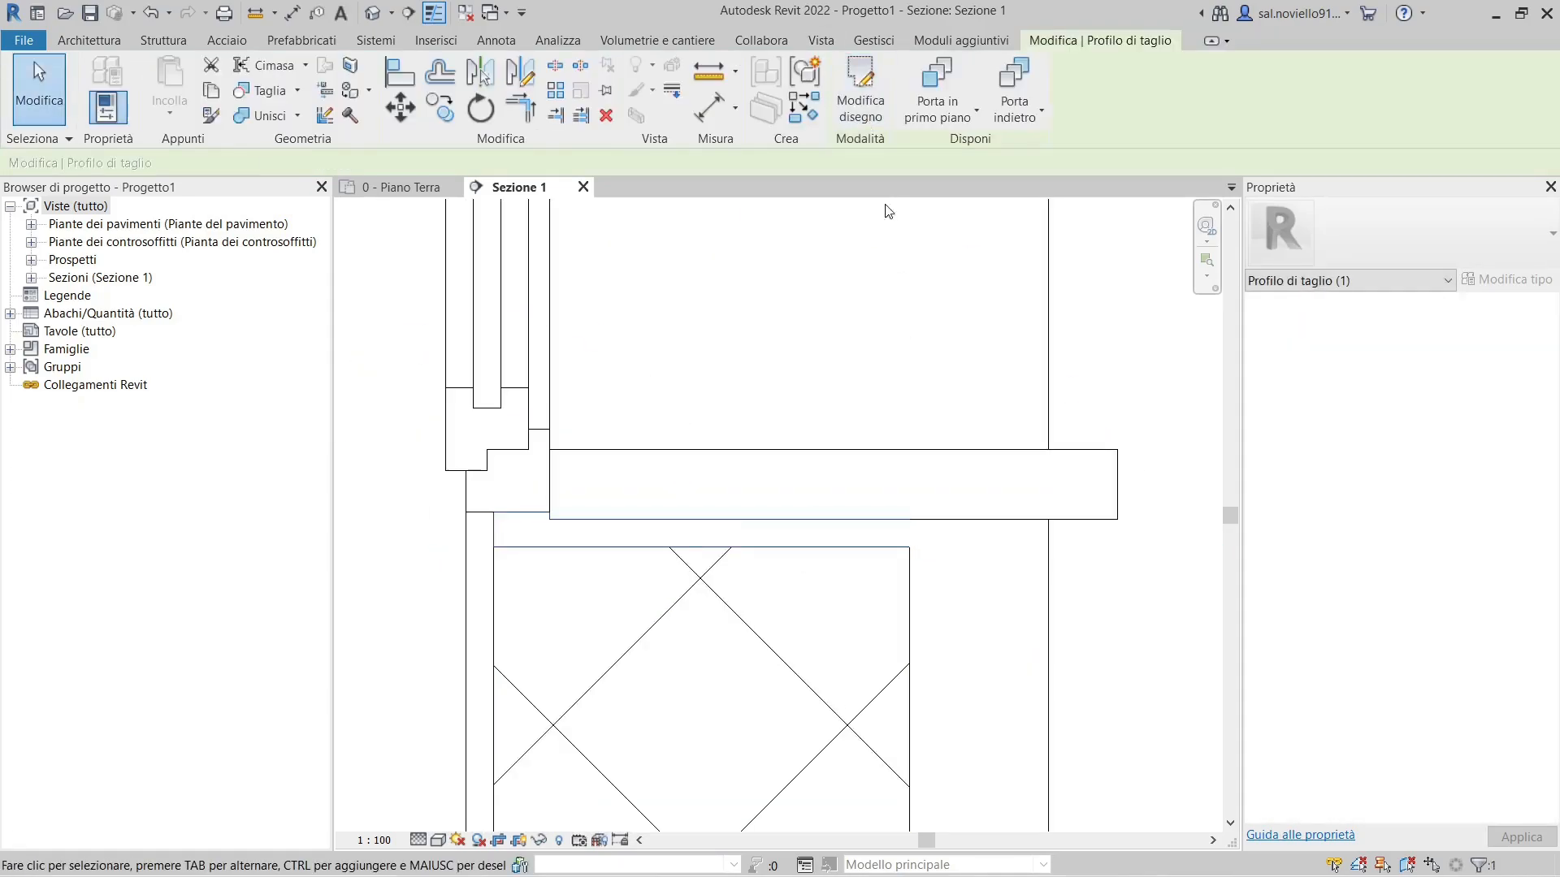
- Nudge the window up and down in section to test the layer returns, leaving its sill height (Altezza soglia) at 1 m, and deselect it
scroll(886, 520, down, 3)
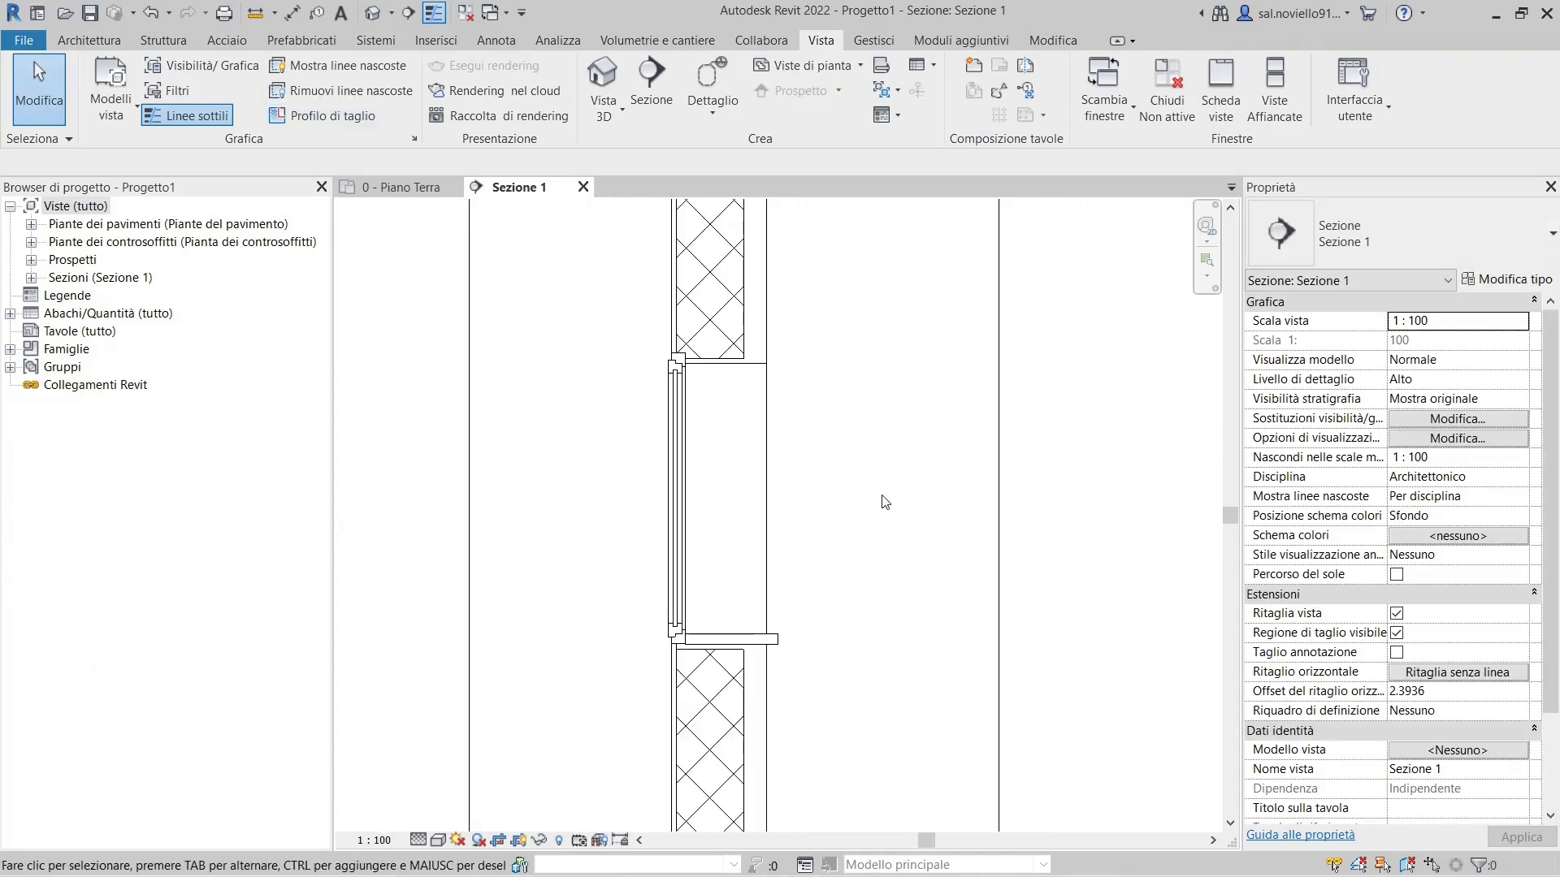
click(698, 406)
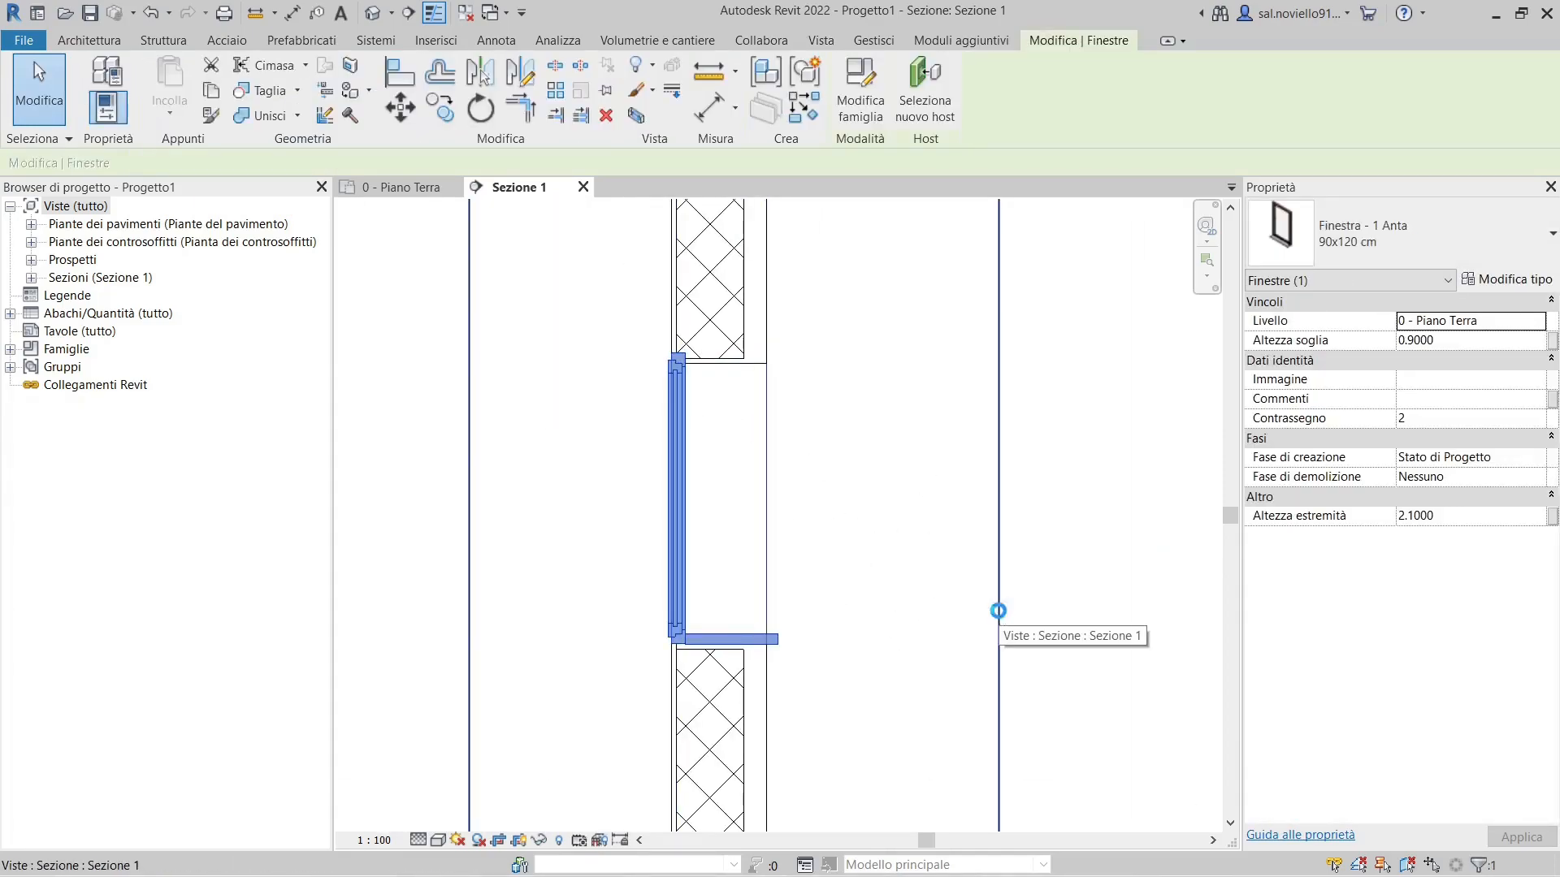
key(Up)
key(Up)
key(Up)
key(Up)
key(Up)
key(Up)
key(Up)
key(Up)
key(Down)
key(Down)
key(Down)
key(Down)
key(Down)
key(Down)
key(Down)
key(Down)
key(Down)
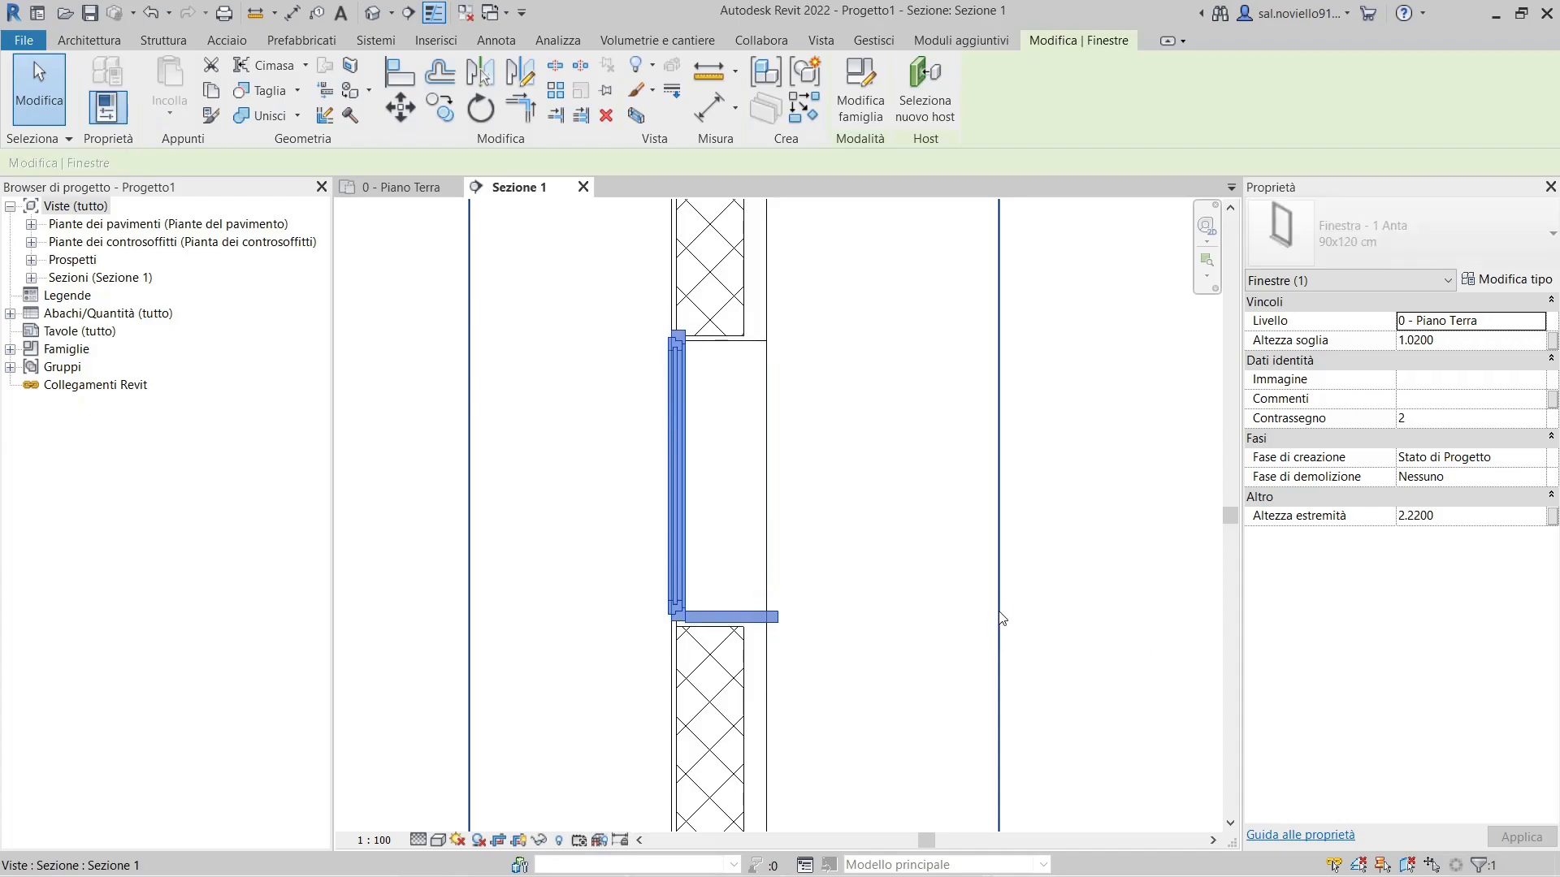
key(Down)
key(Down)
key(Down)
key(Down)
key(Down)
key(Down)
key(Down)
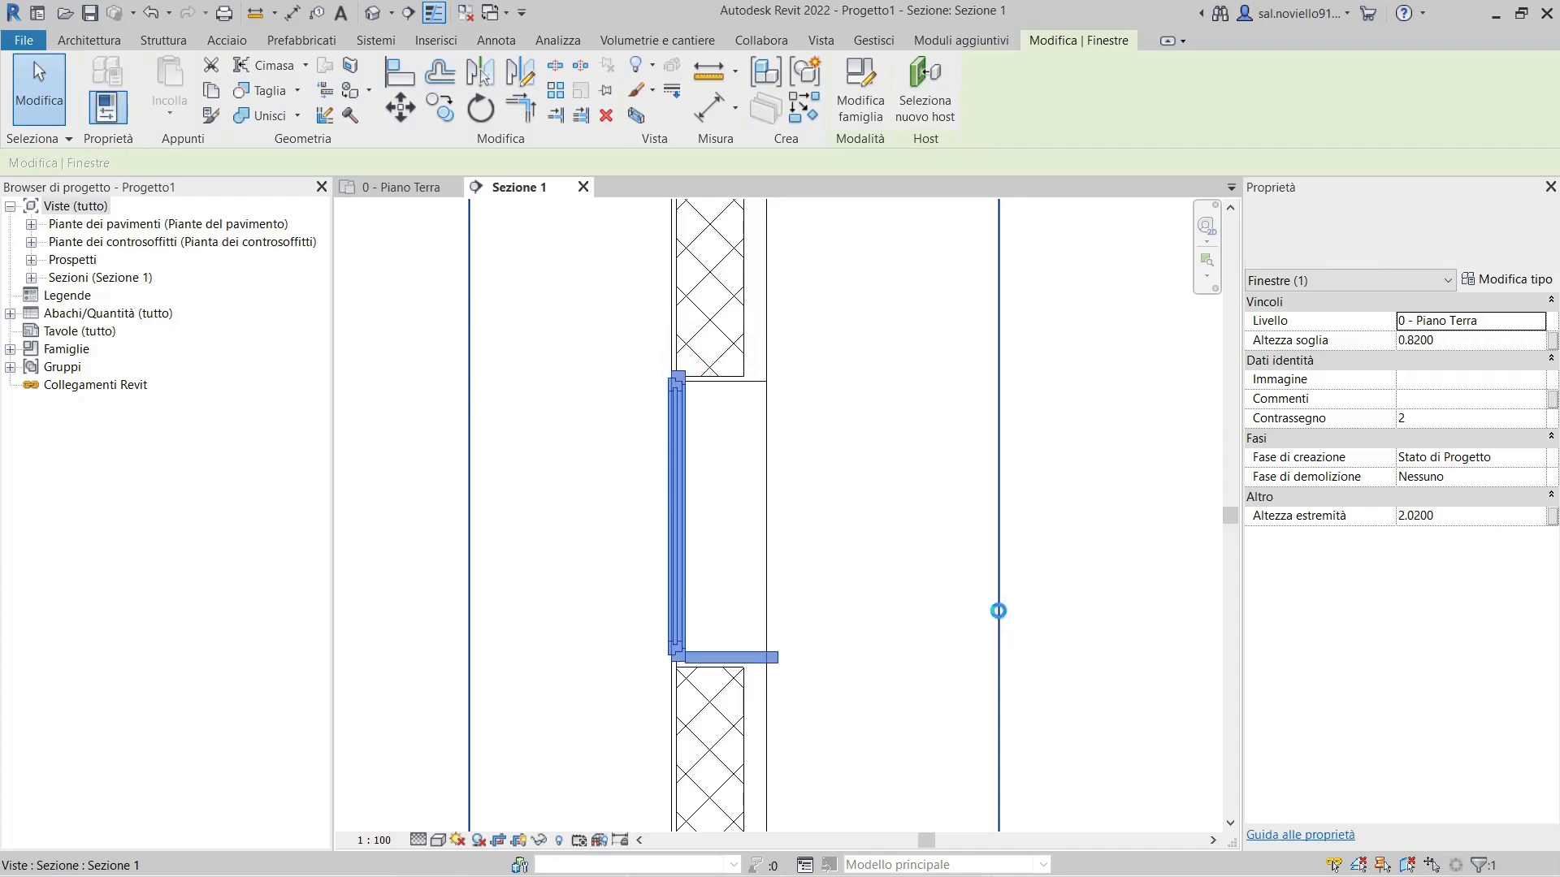
key(Up)
key(Up)
key(Up)
key(Up)
key(Up)
key(Up)
key(Up)
key(Up)
key(Up)
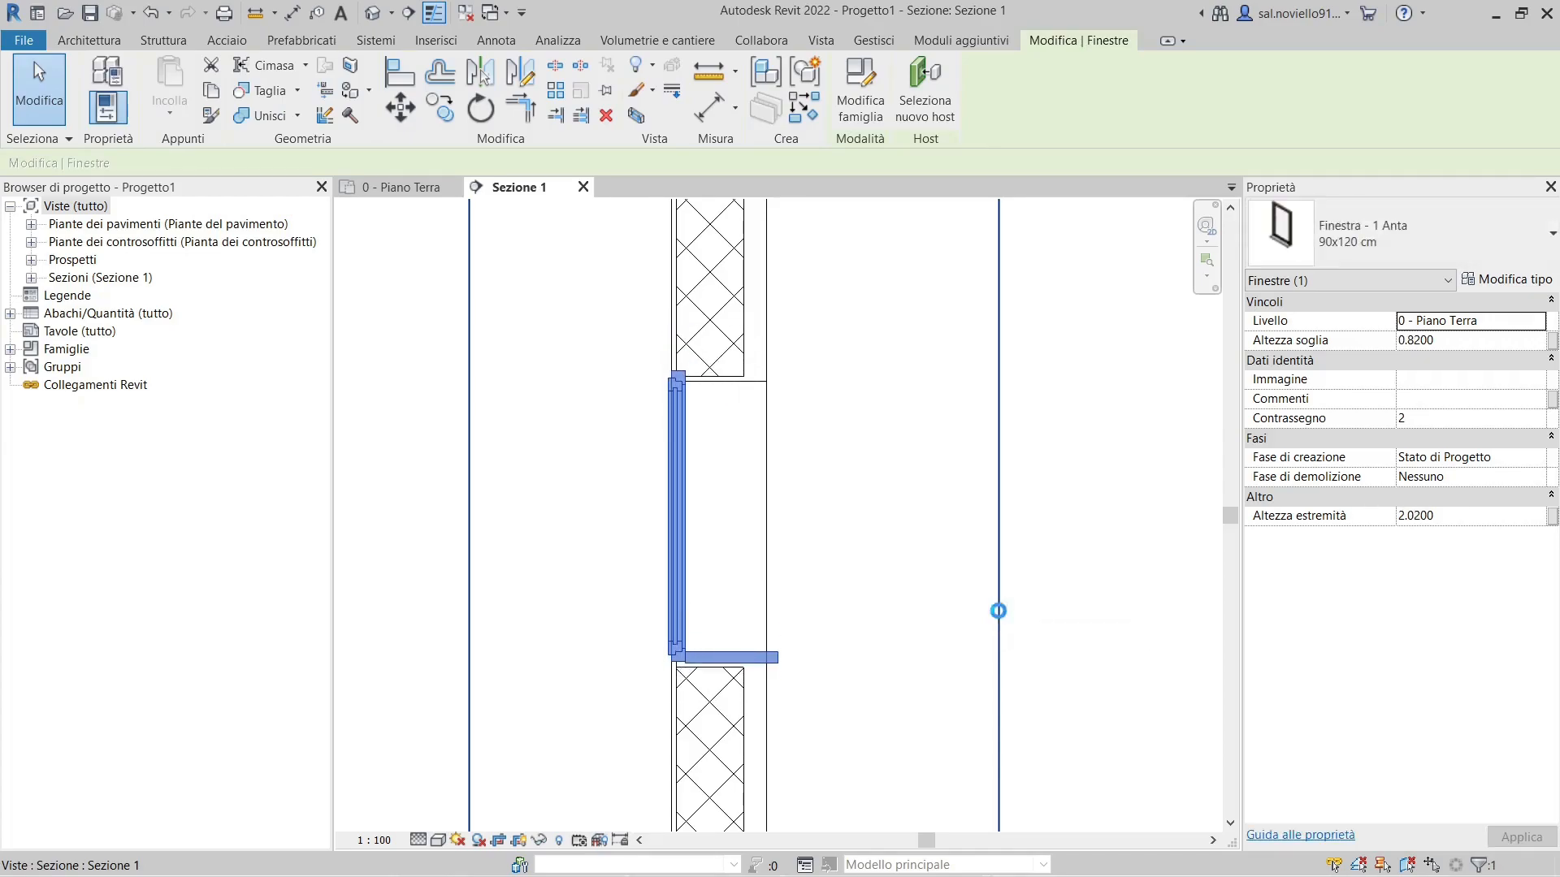
key(Down)
key(Down)
key(Down)
key(Down)
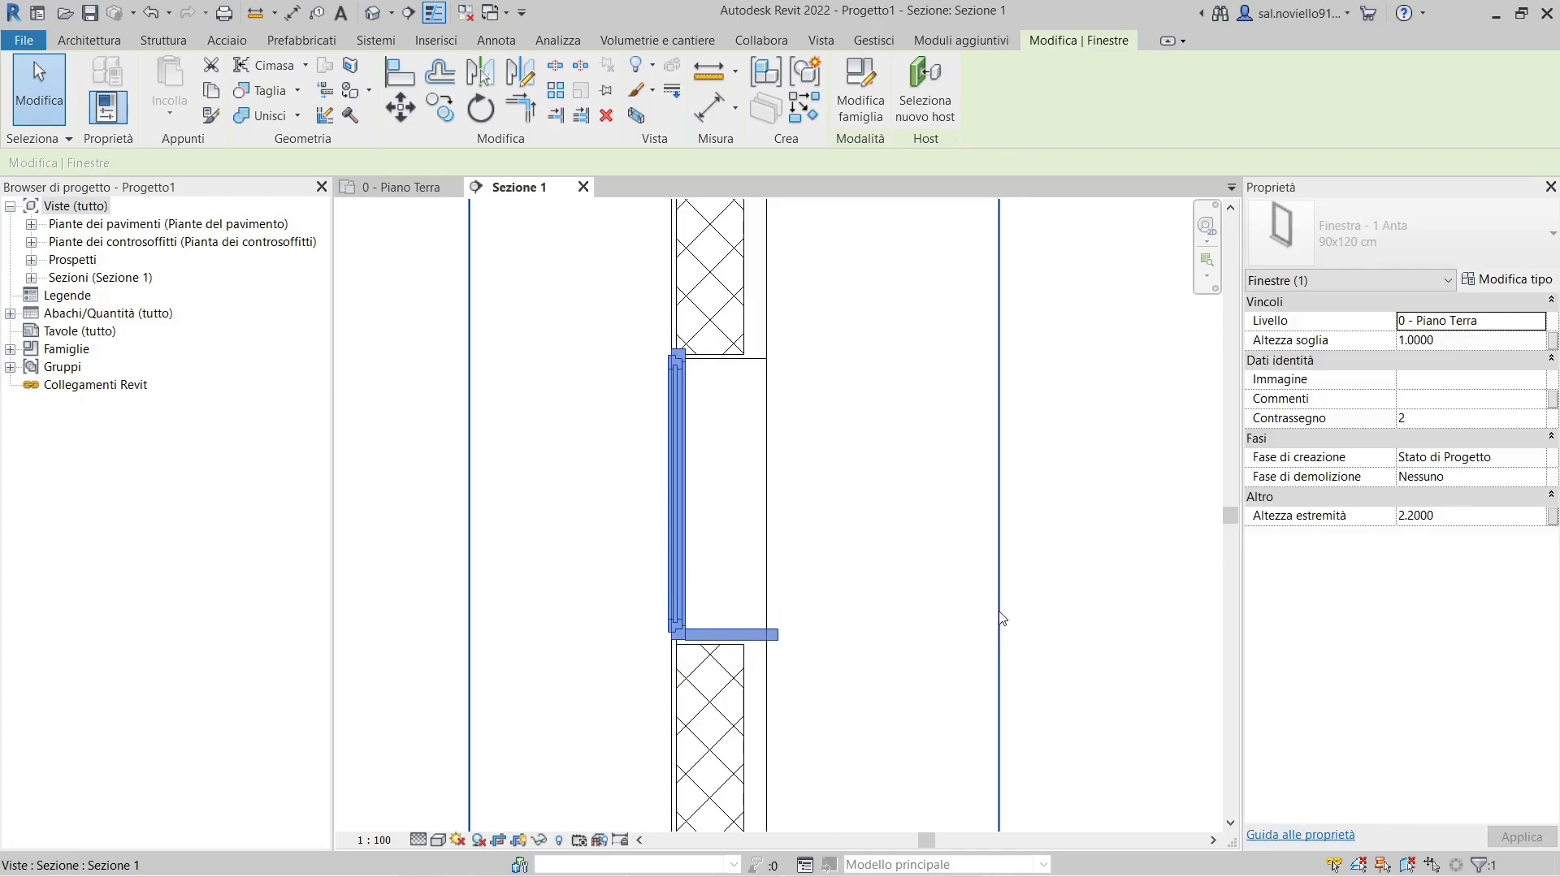
click(537, 453)
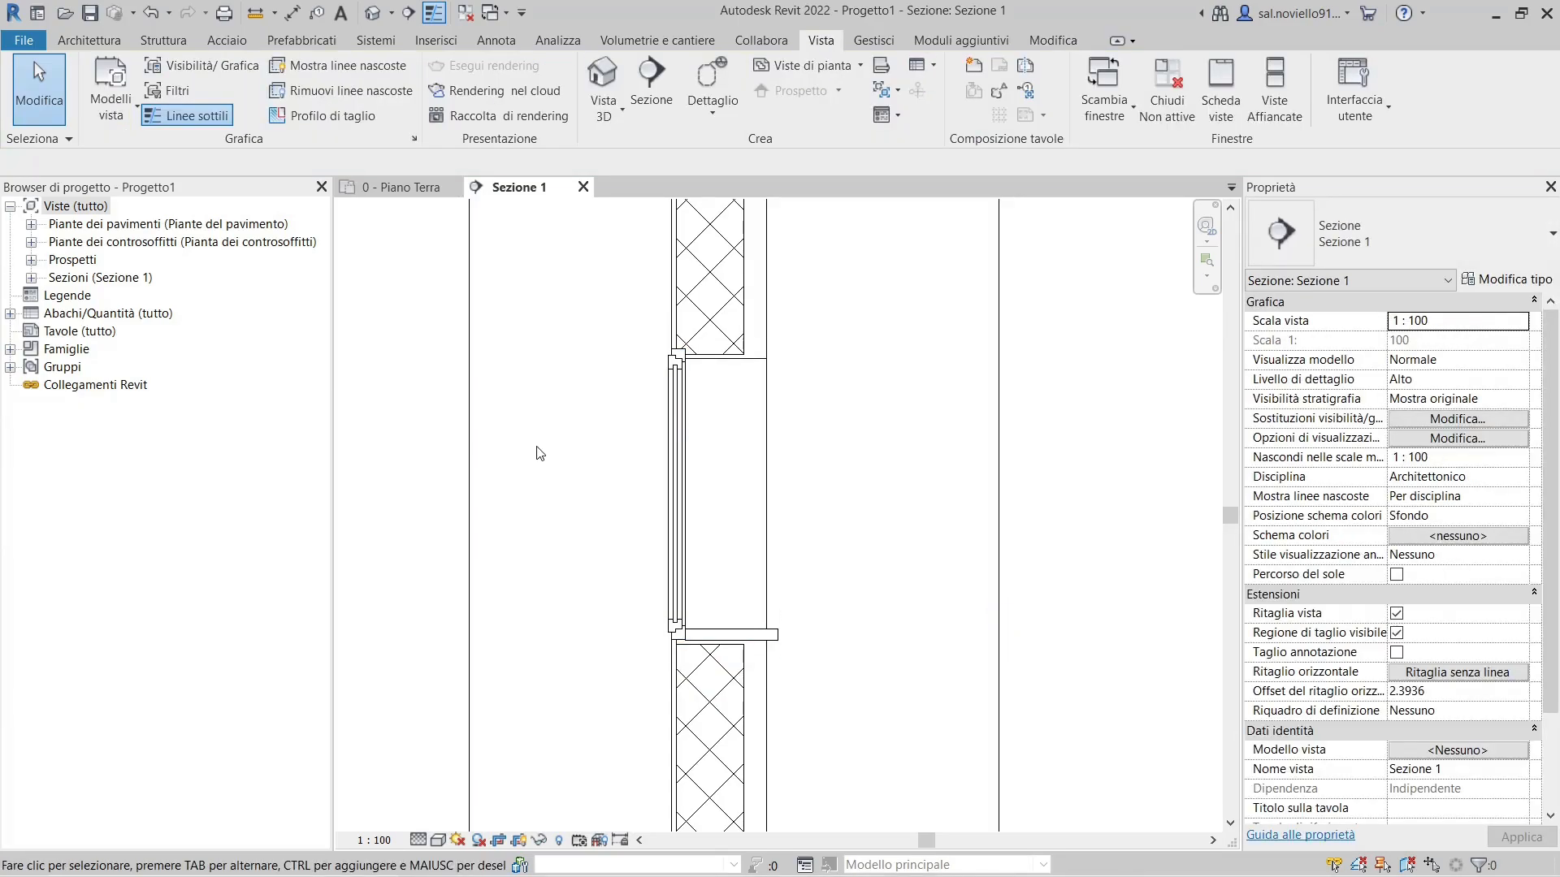